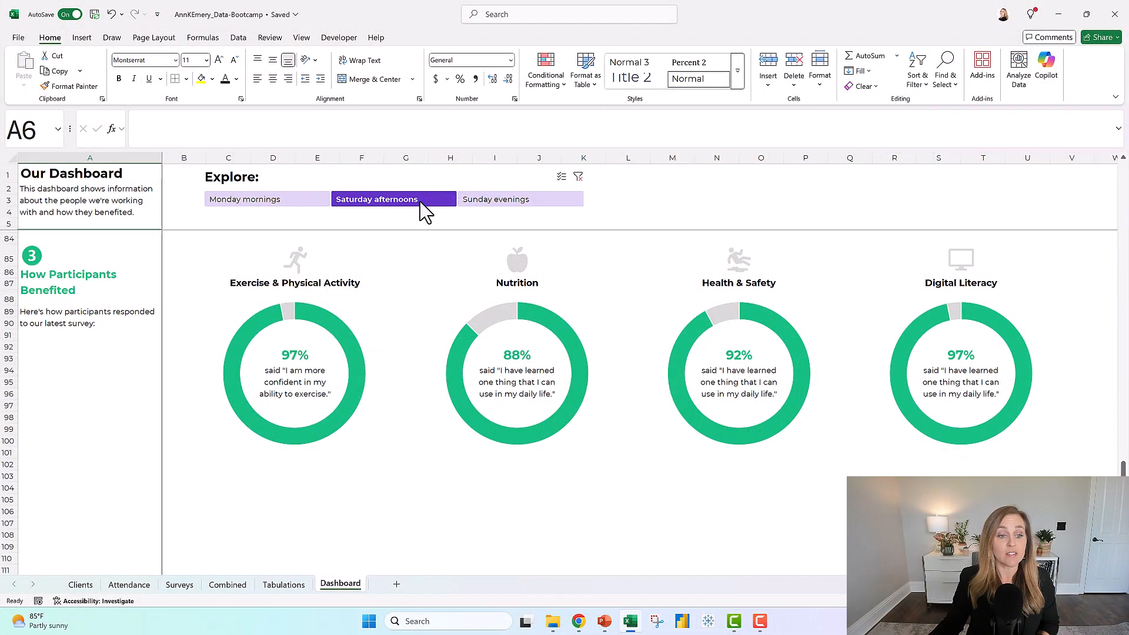
Examine the birthdate, age and age category columns on the Combined sheet and the Age Ranges & Gender chart on the Dashboard sheet.
click(229, 585)
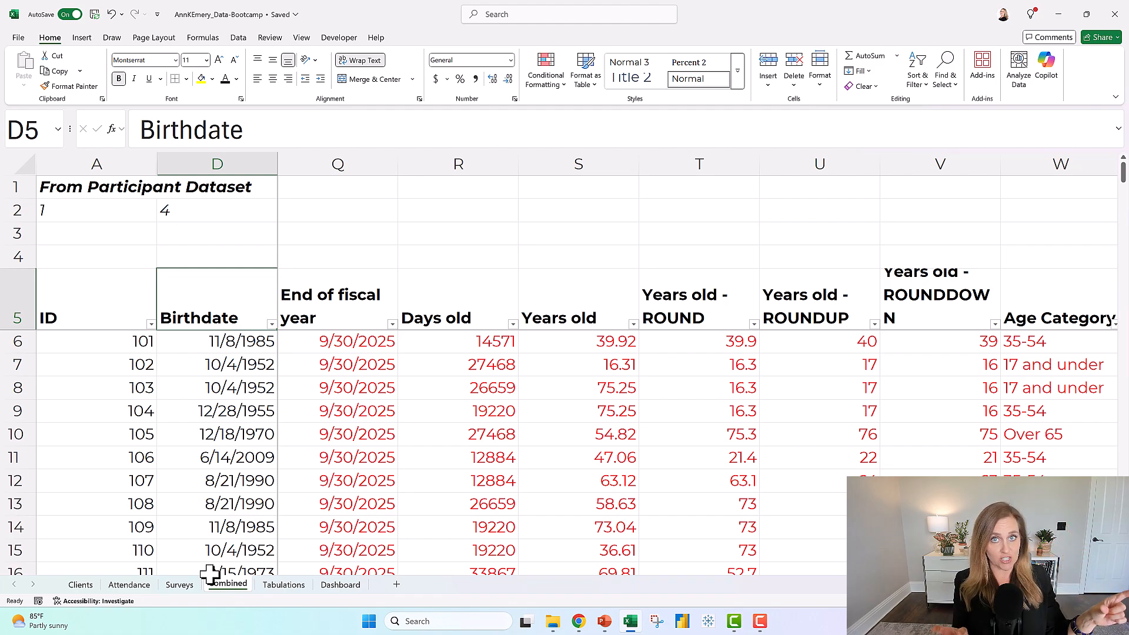
click(338, 305)
click(472, 300)
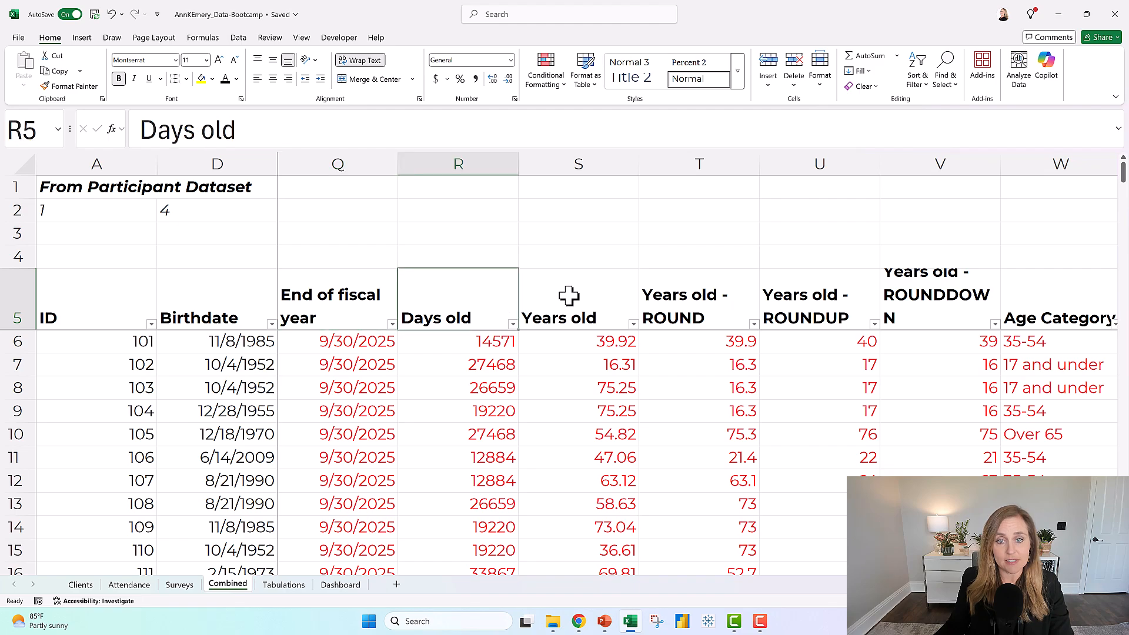
click(569, 295)
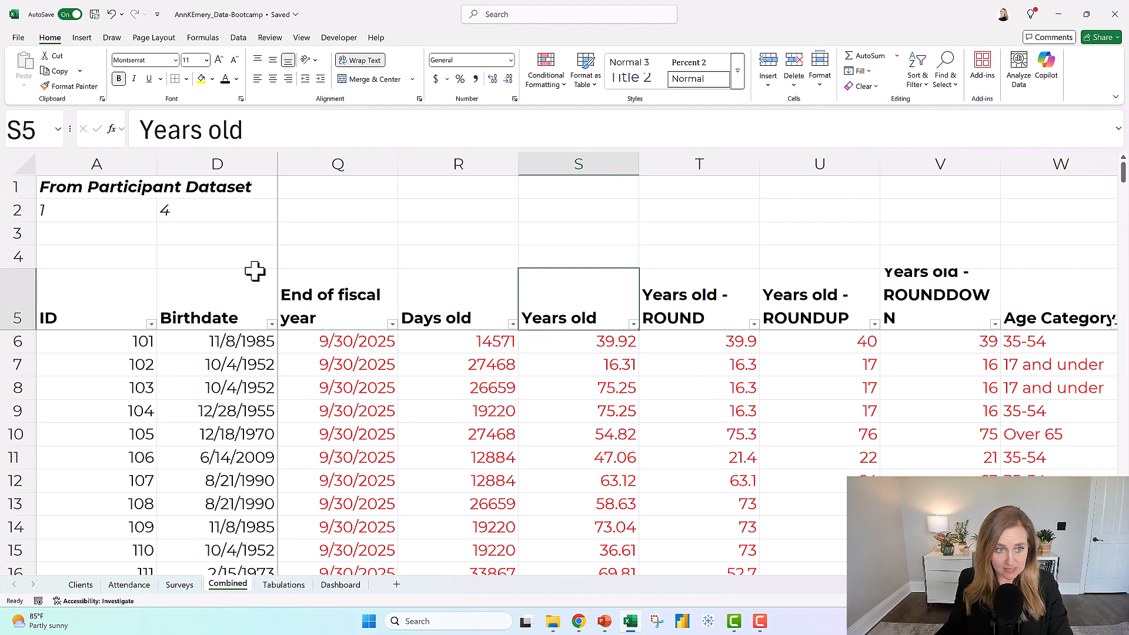
click(246, 300)
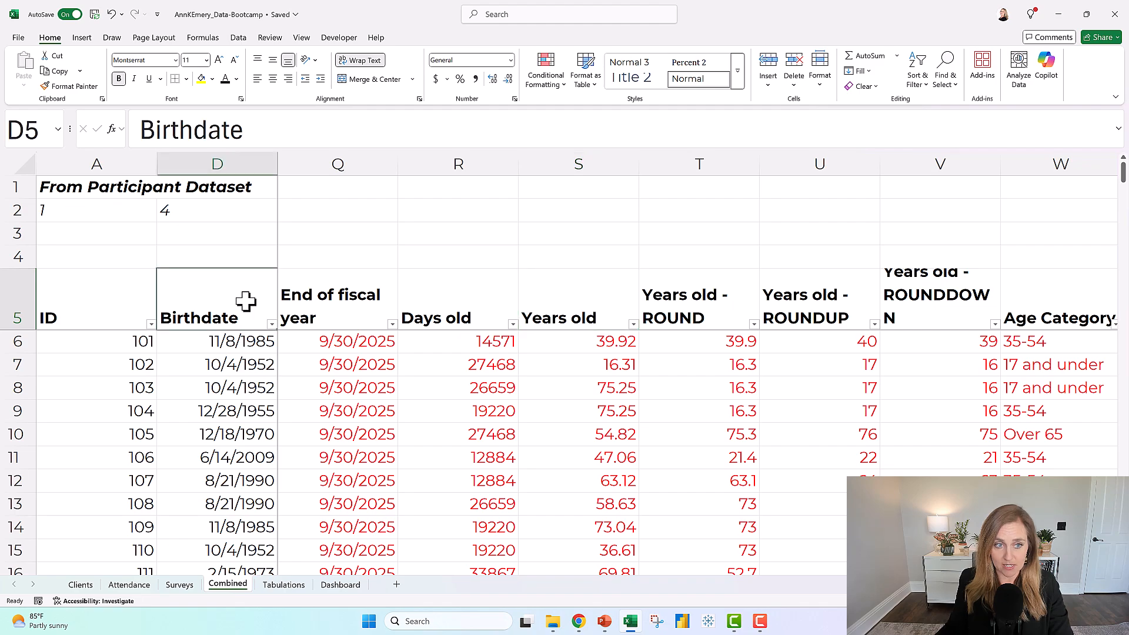
click(1043, 292)
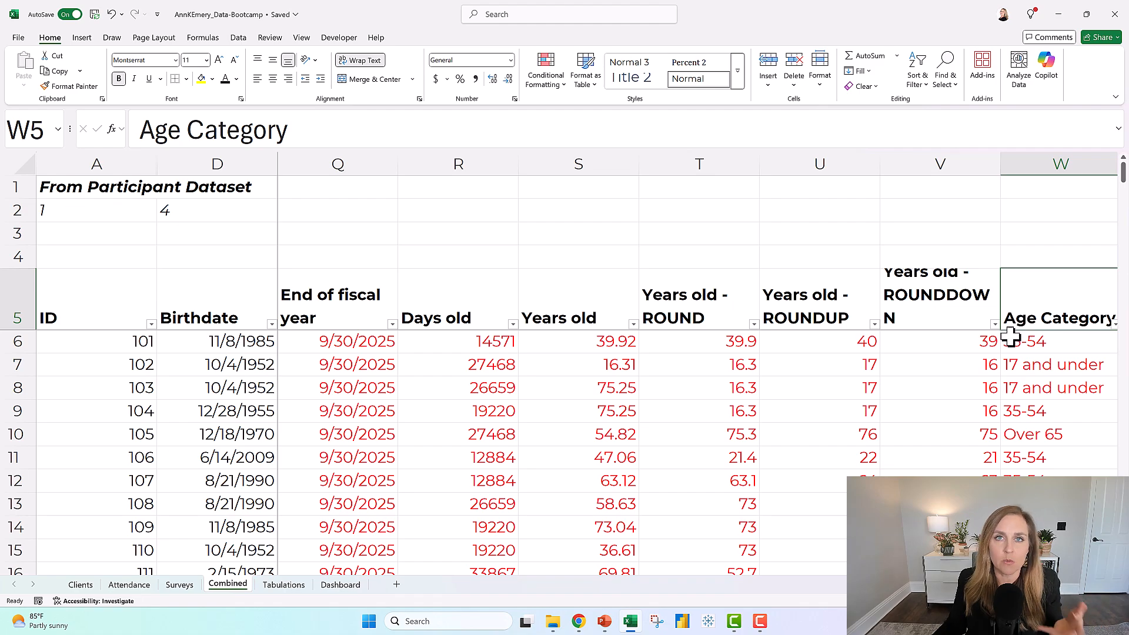
click(336, 586)
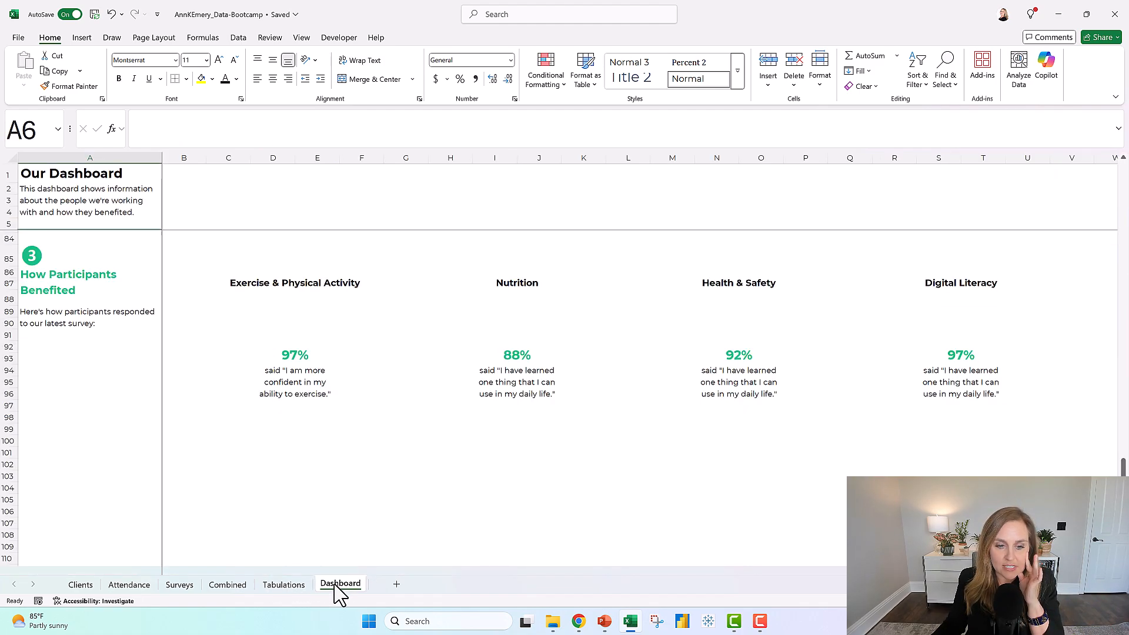
scroll(638, 437, up, 10)
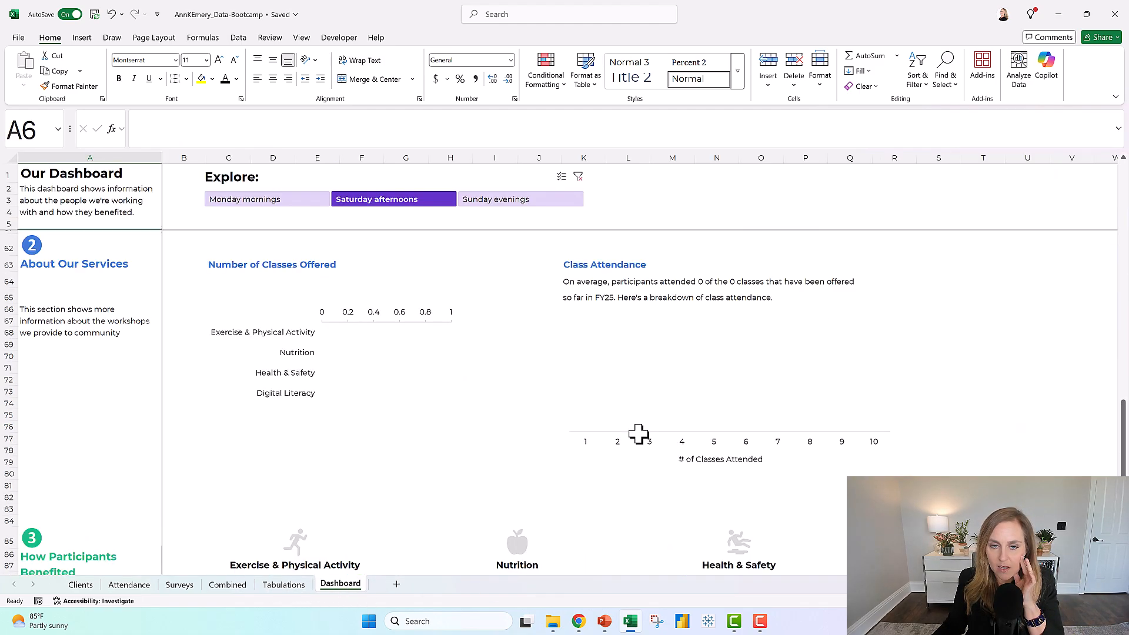
scroll(639, 438, up, 6)
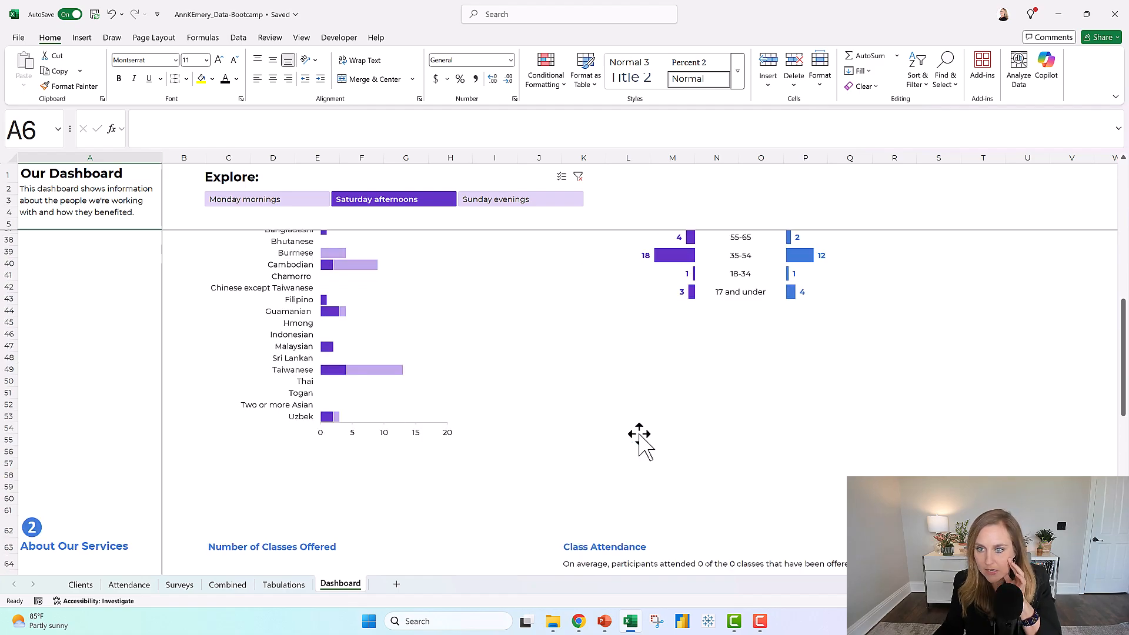
scroll(638, 435, up, 2)
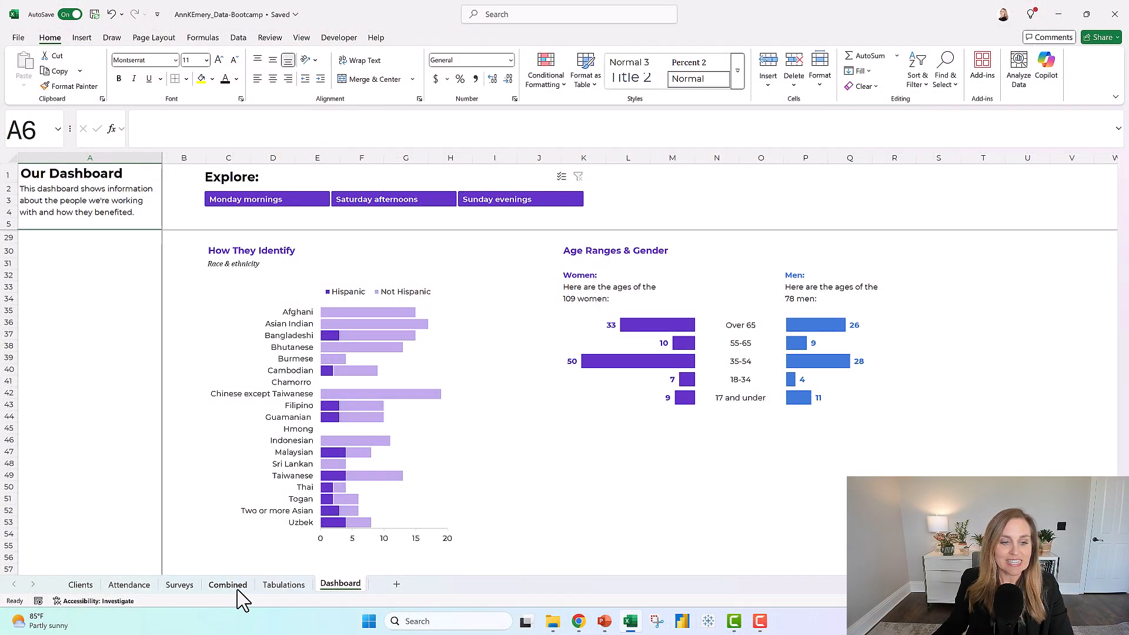
Clear the contents of Q6:W192 on the Combined sheet, from End of fiscal year through Age Category, keeping the headers.
click(236, 586)
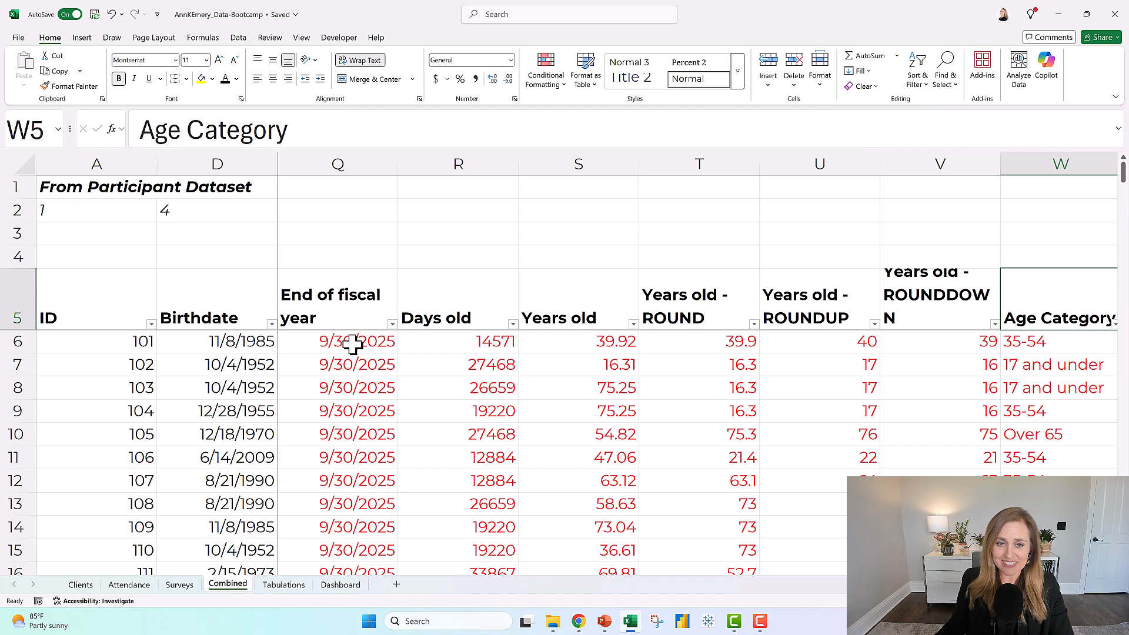
click(423, 338)
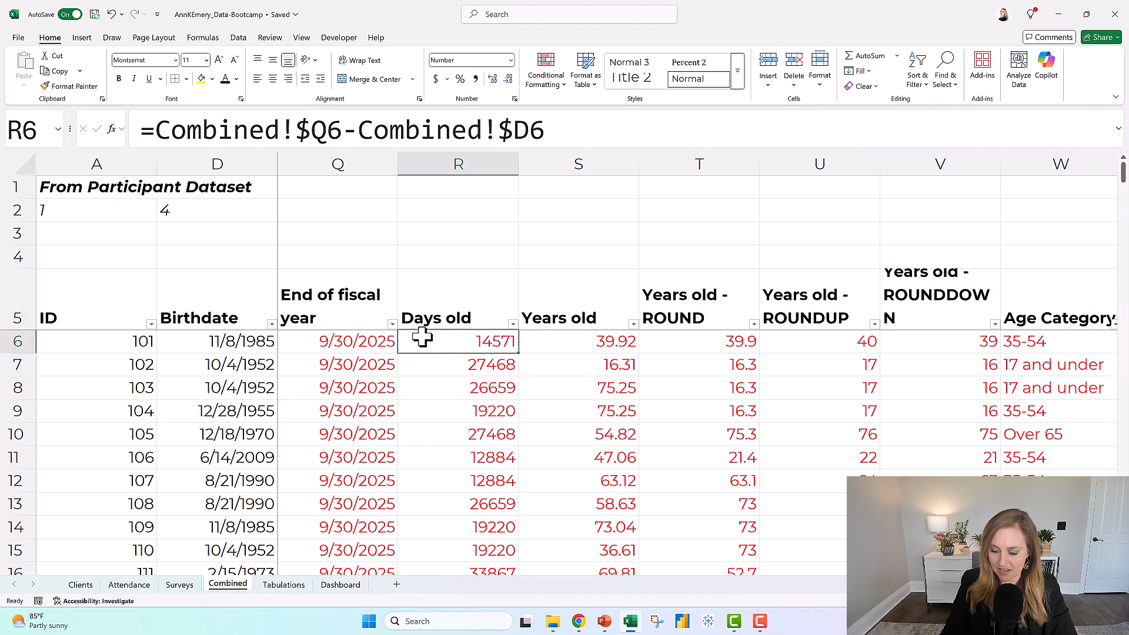
key(shift+Right)
key(shift+Right)
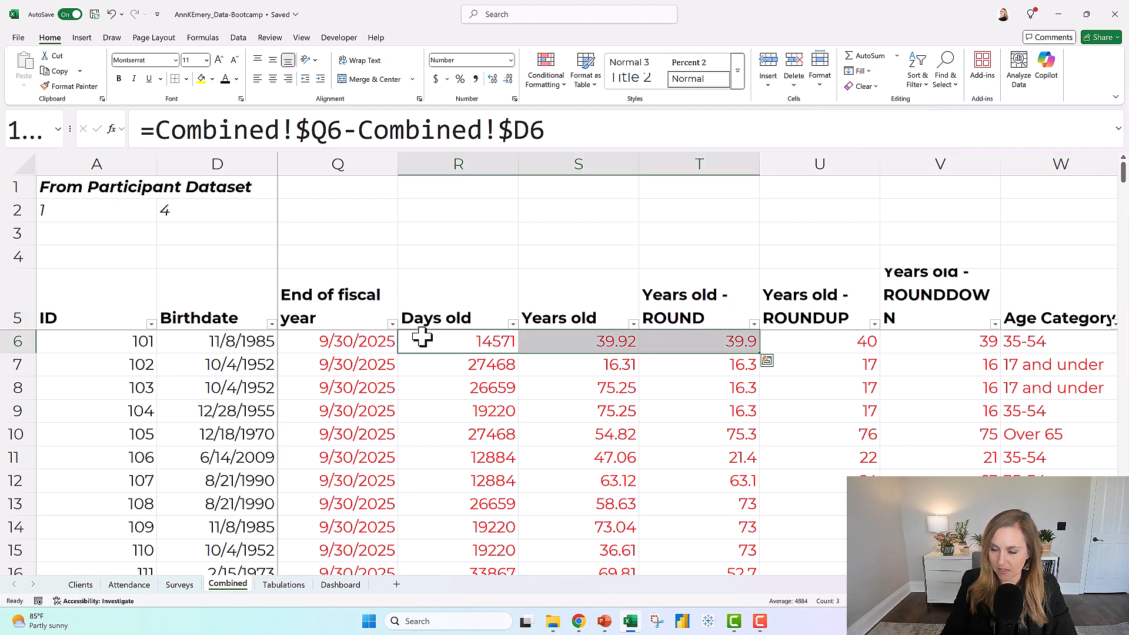
click(351, 338)
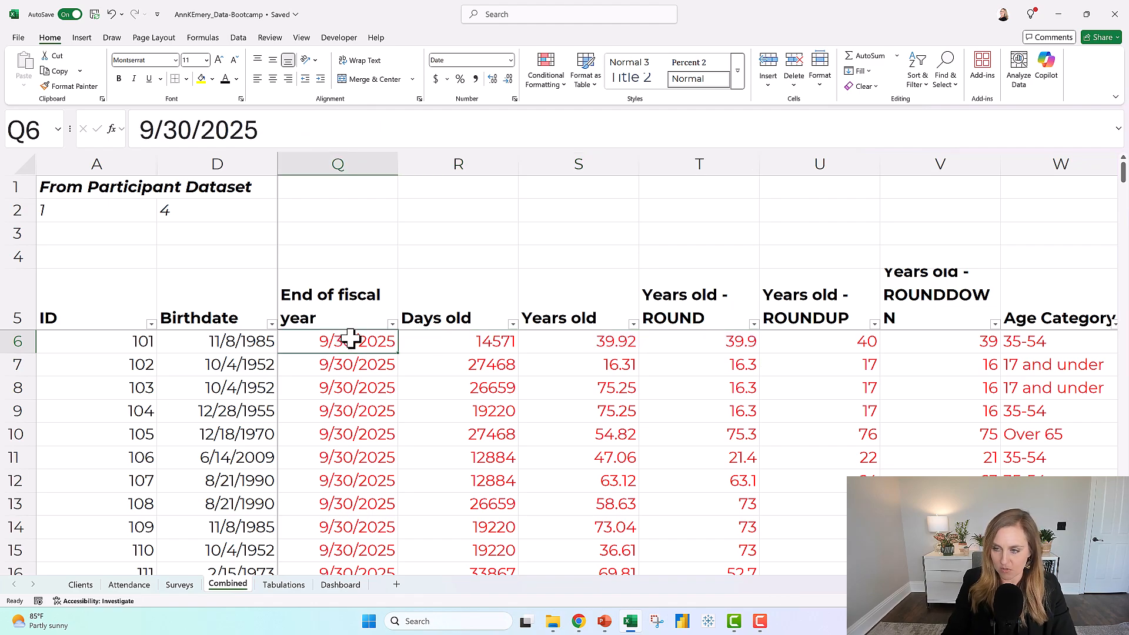
key(shift+Right)
key(shift+Right)
key(shift+Right)
key(shift+Right)
key(shift+Right)
key(shift+Right)
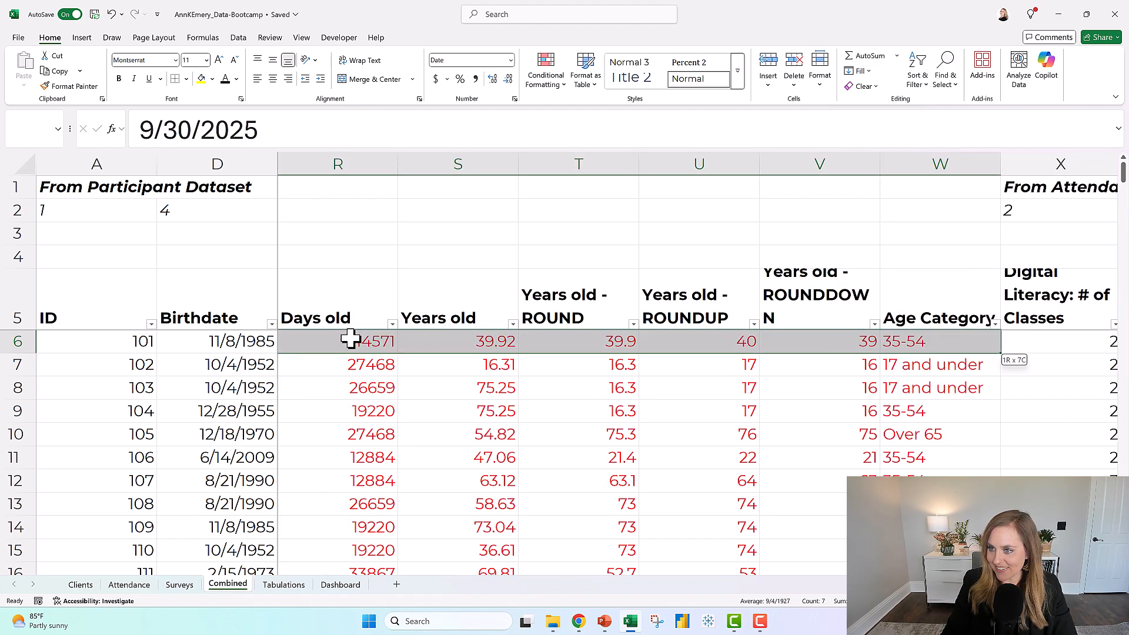
key(ctrl+shift+Down)
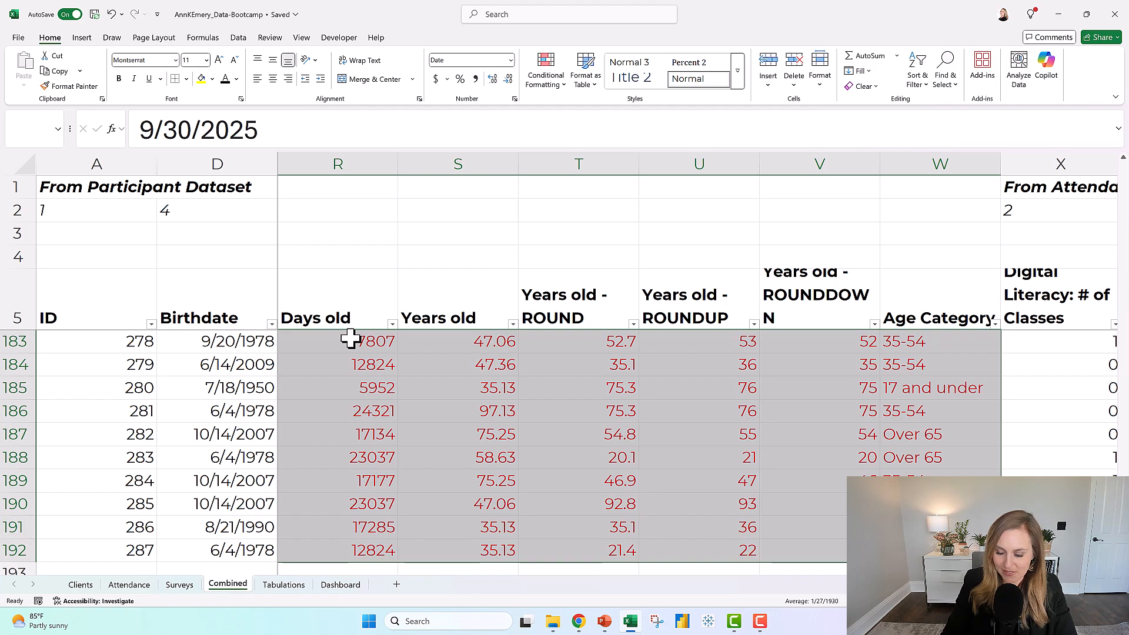
key(Delete)
Enter 9/30/25 as the End of fiscal year date in Q6 for the first participant.
click(353, 312)
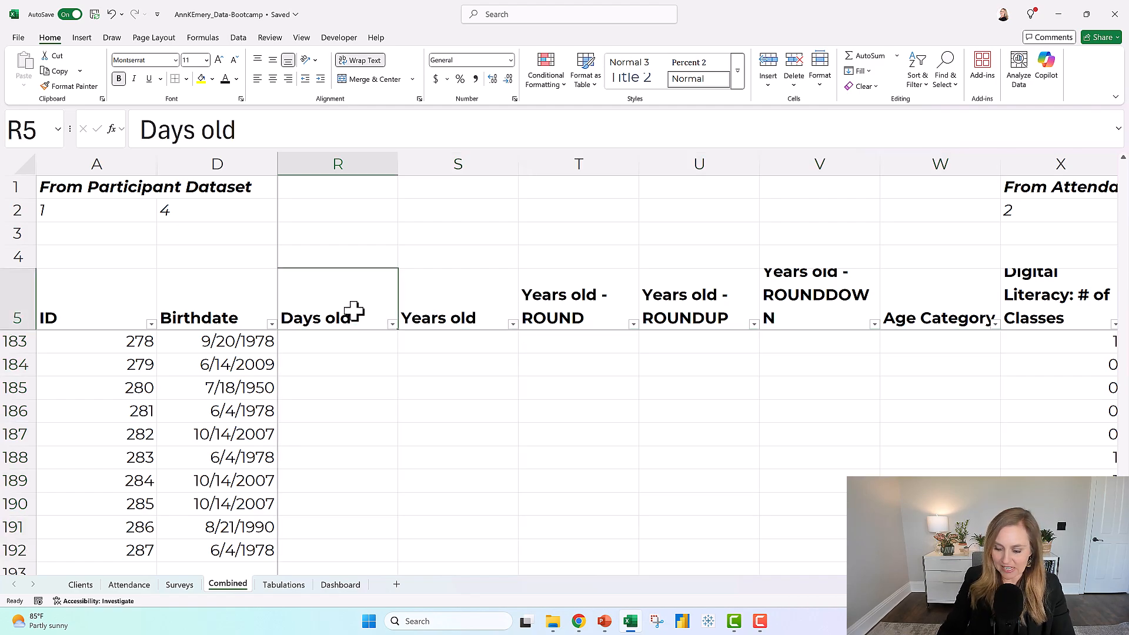
key(Left)
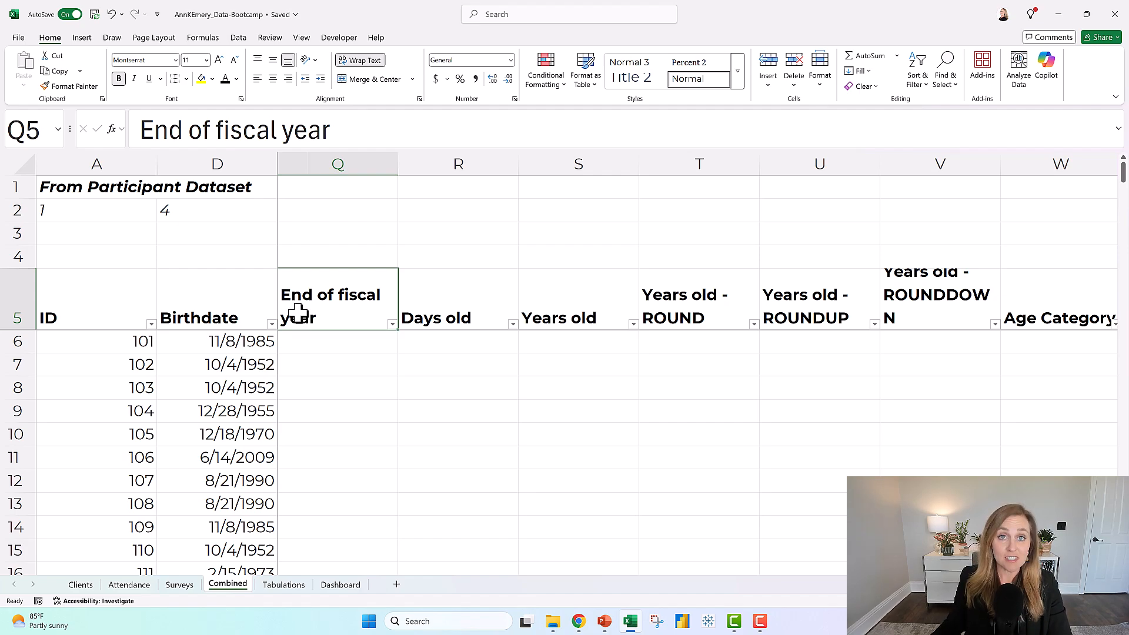
click(262, 316)
click(339, 313)
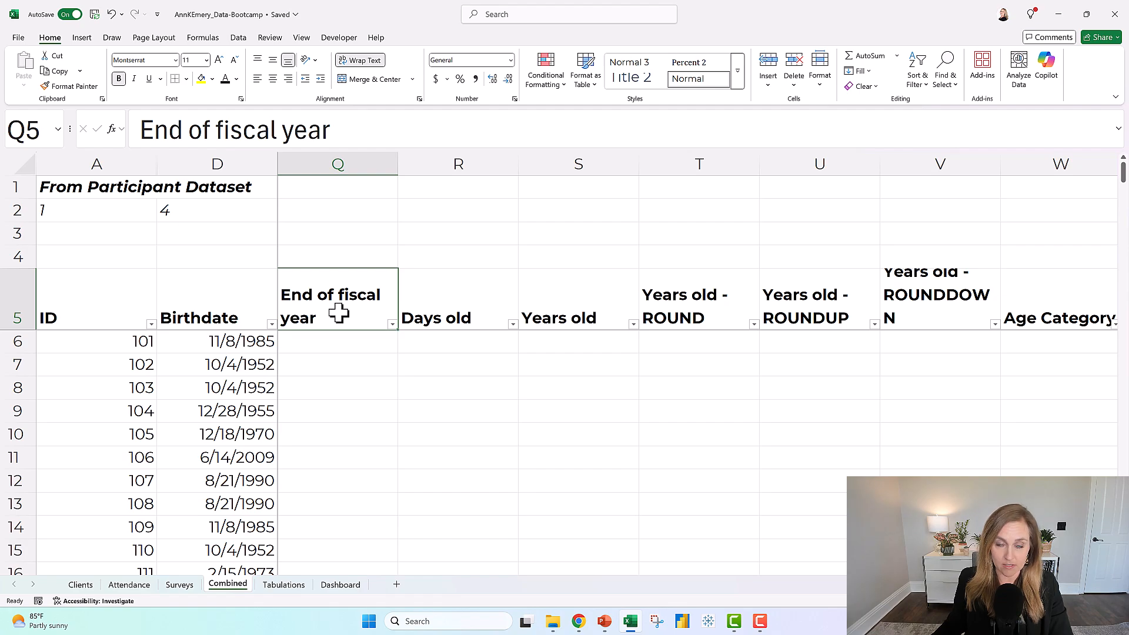
click(247, 344)
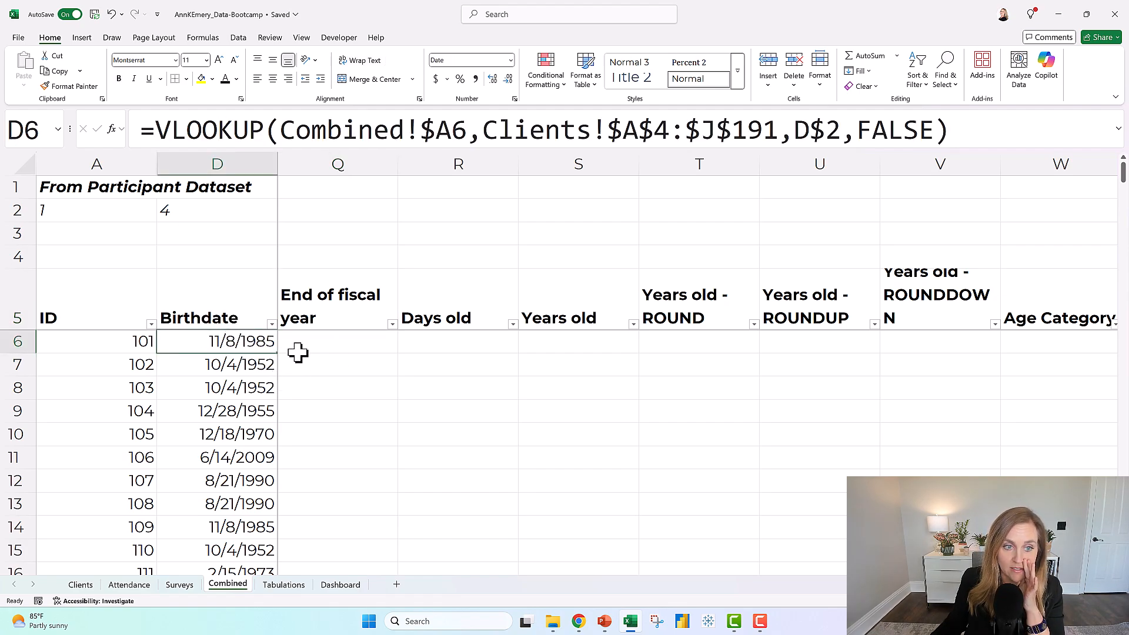
click(324, 342)
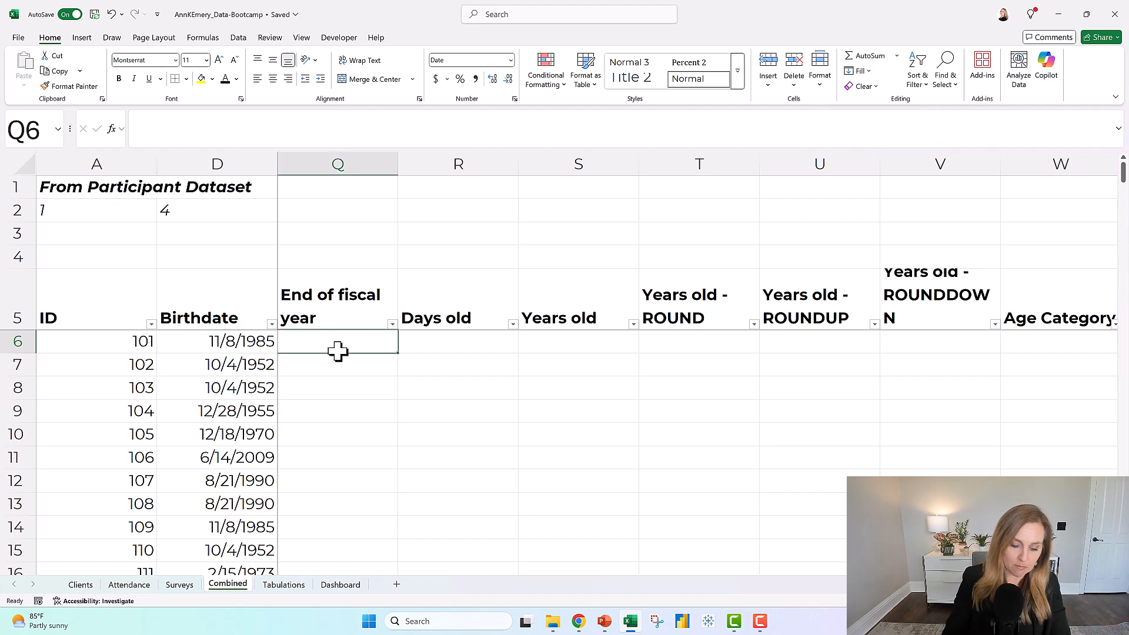
text(9/30/25)
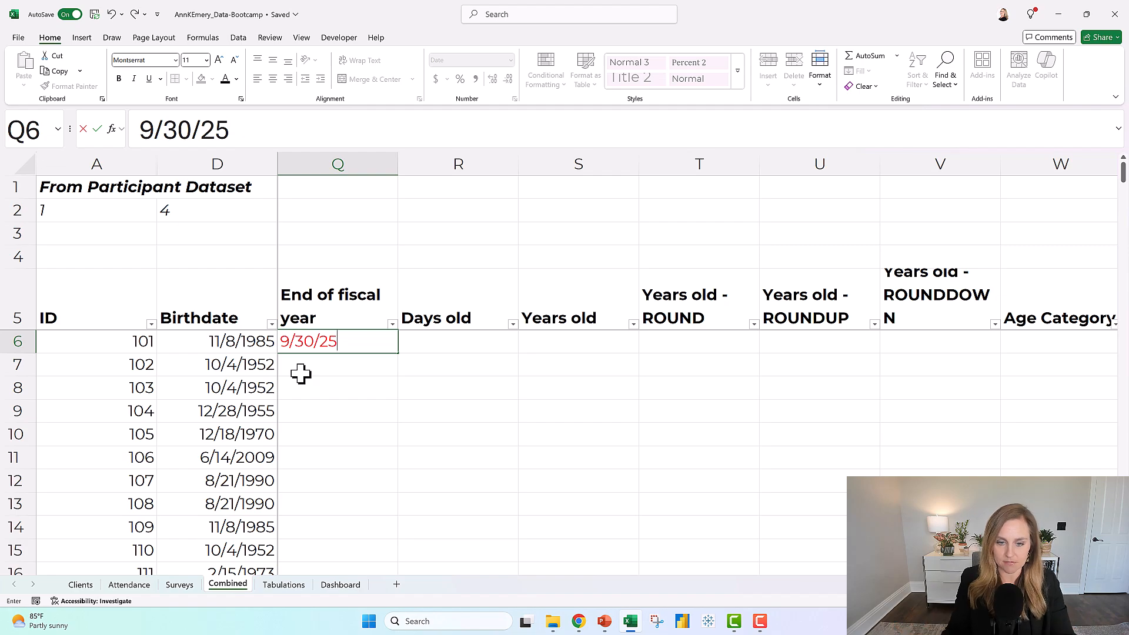
key(Return)
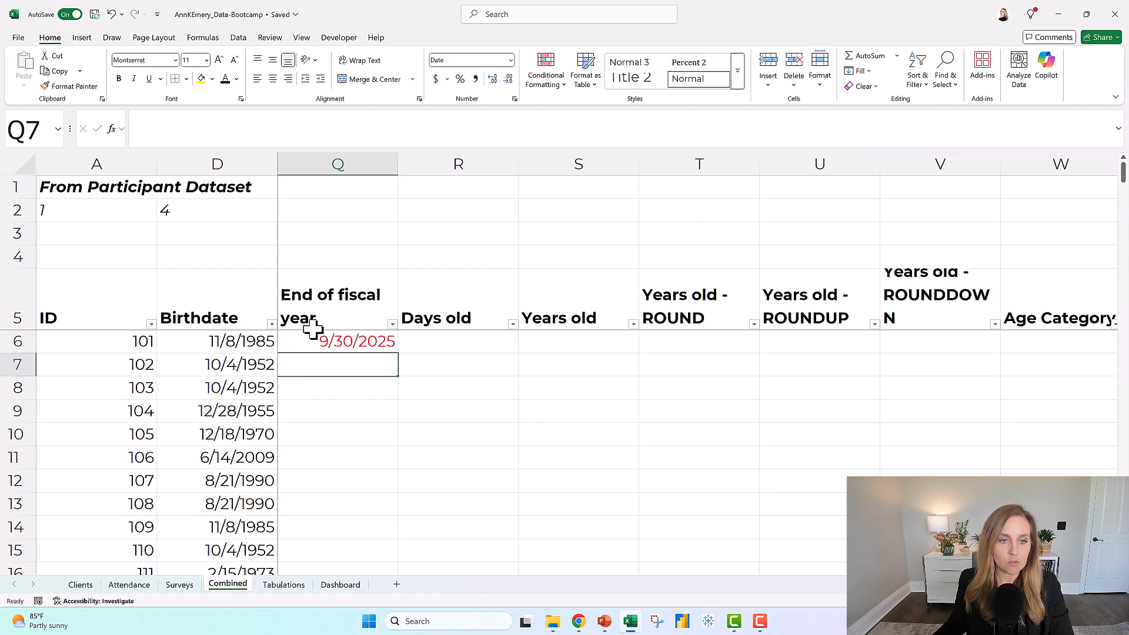
Examine the column headers that lead from Birthdate through End of fiscal year, Days old, Years old and ROUND to Age Category.
click(333, 313)
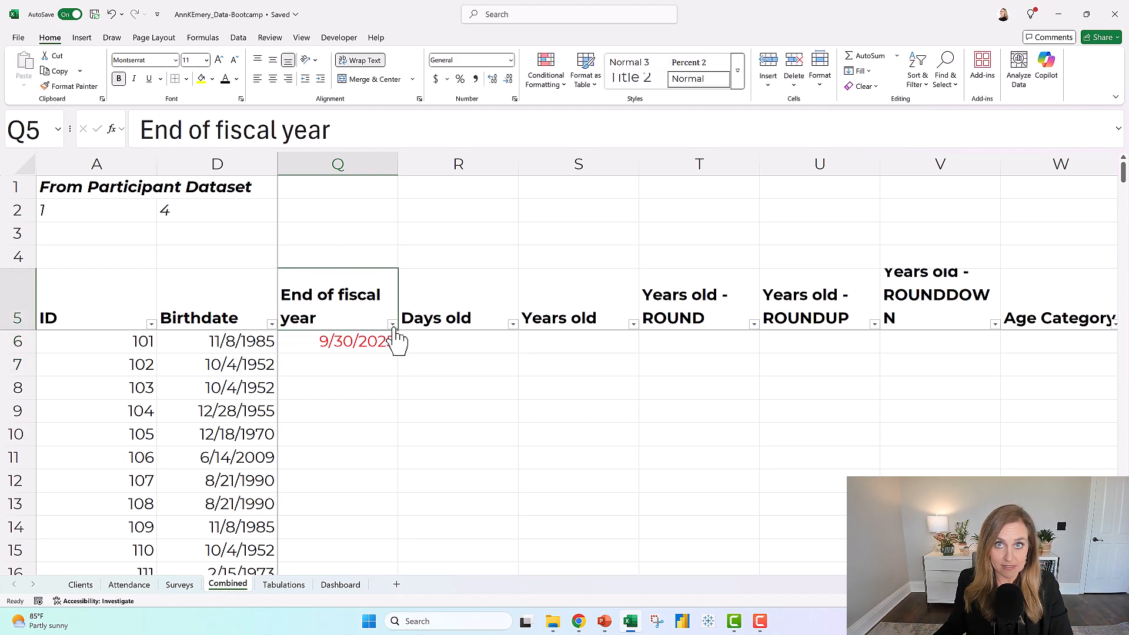
click(456, 294)
click(559, 289)
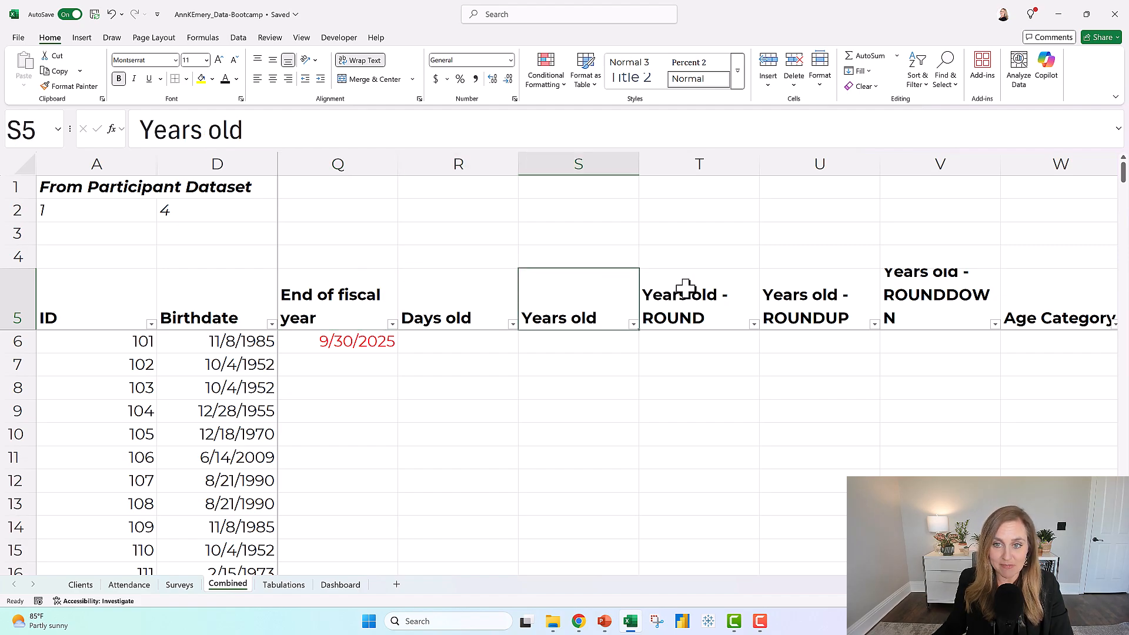
click(691, 297)
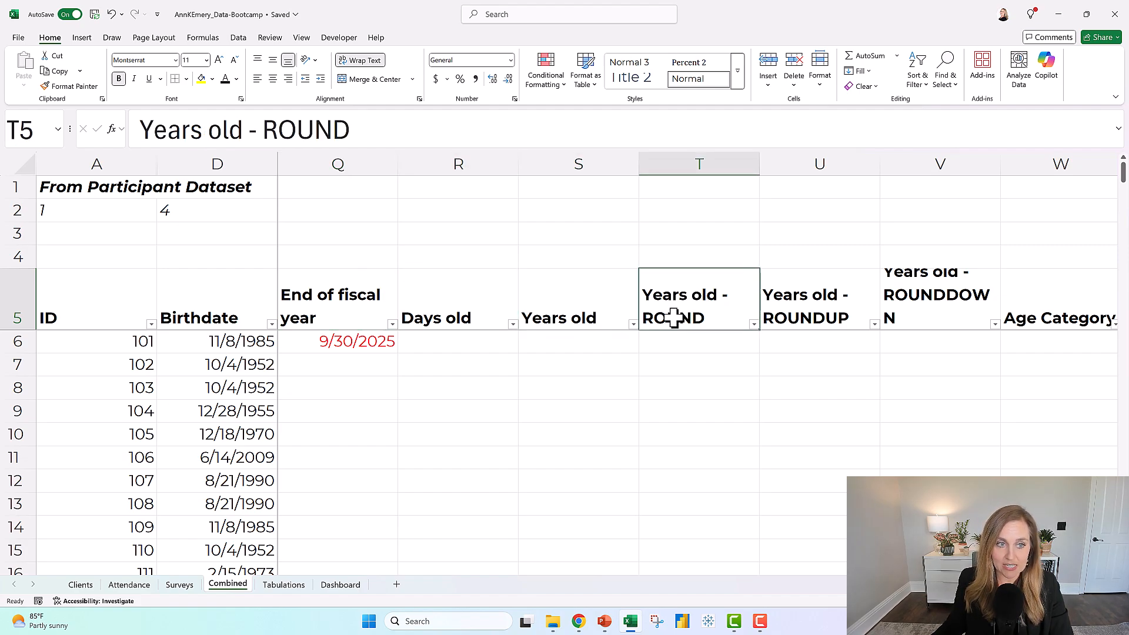
click(238, 301)
click(1033, 309)
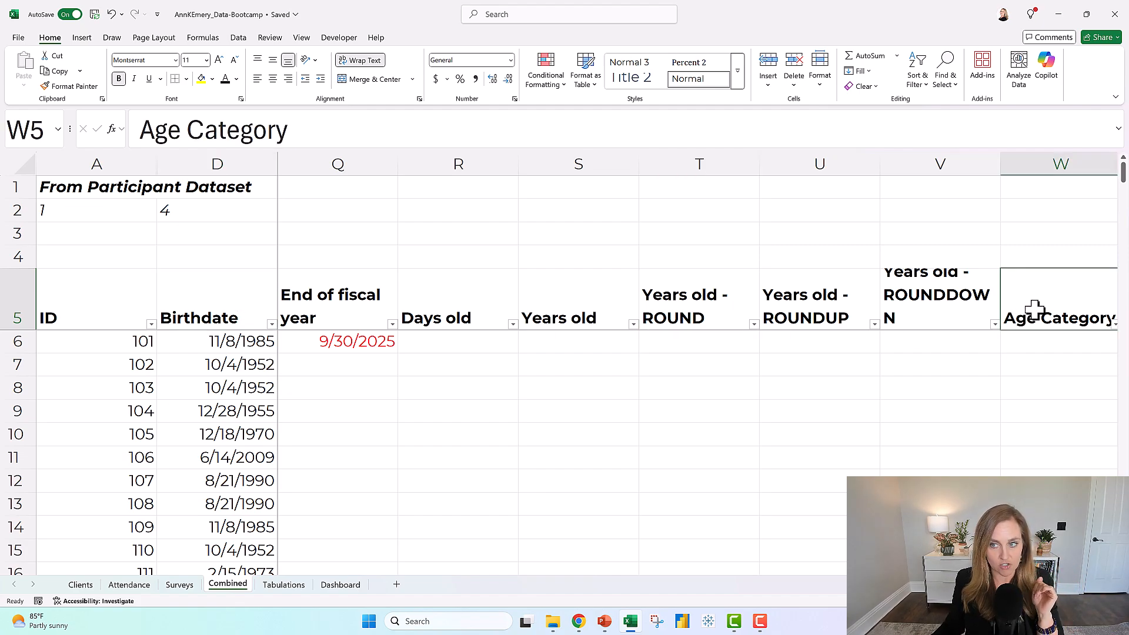
click(347, 298)
click(488, 295)
click(579, 297)
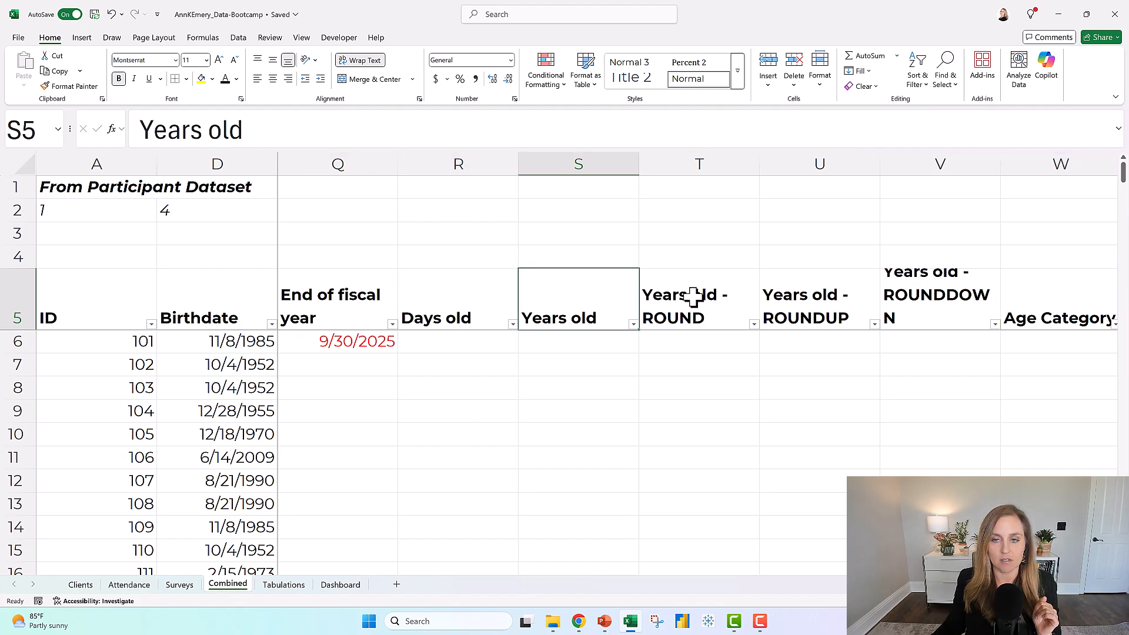
click(693, 299)
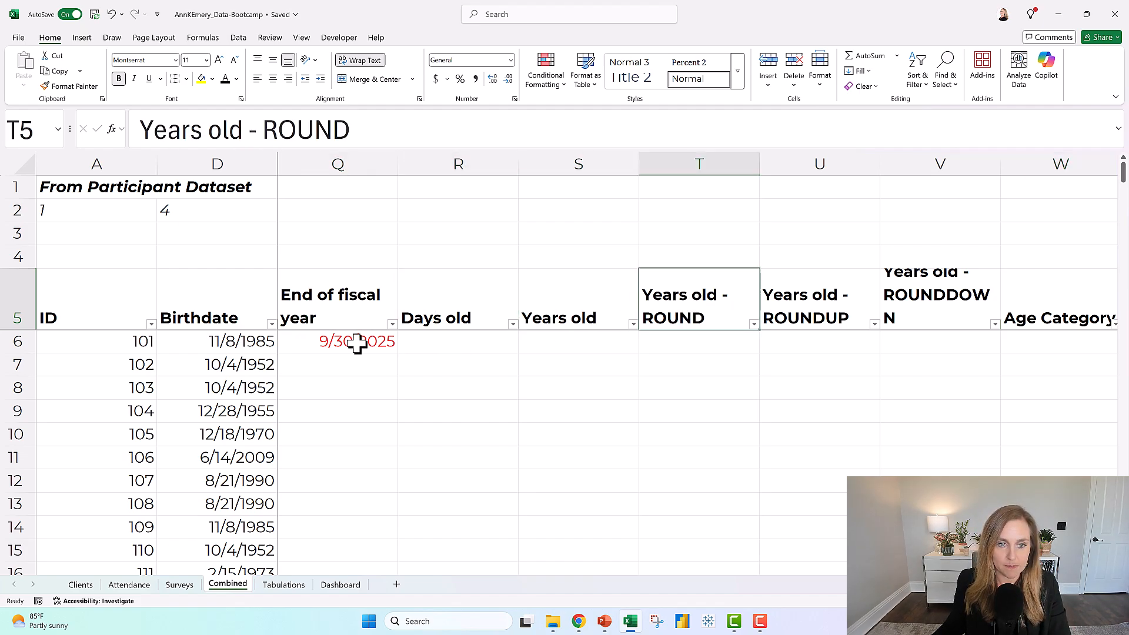
Replace the End of fiscal year date in Q6 with the formula =TODAY().
click(332, 344)
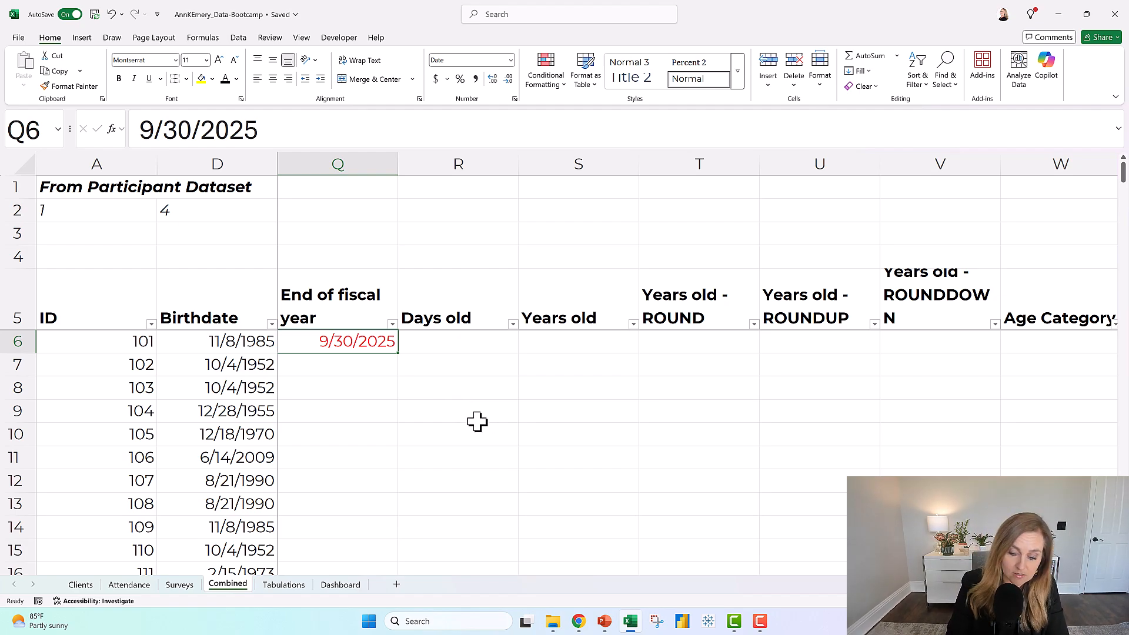
text(=today)
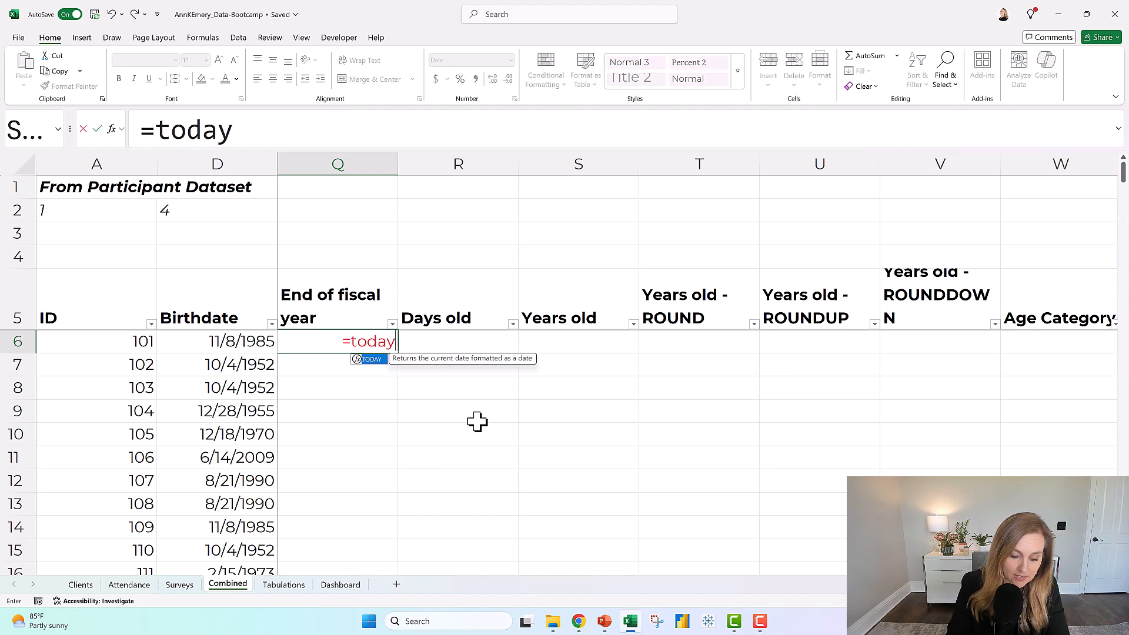
text(())
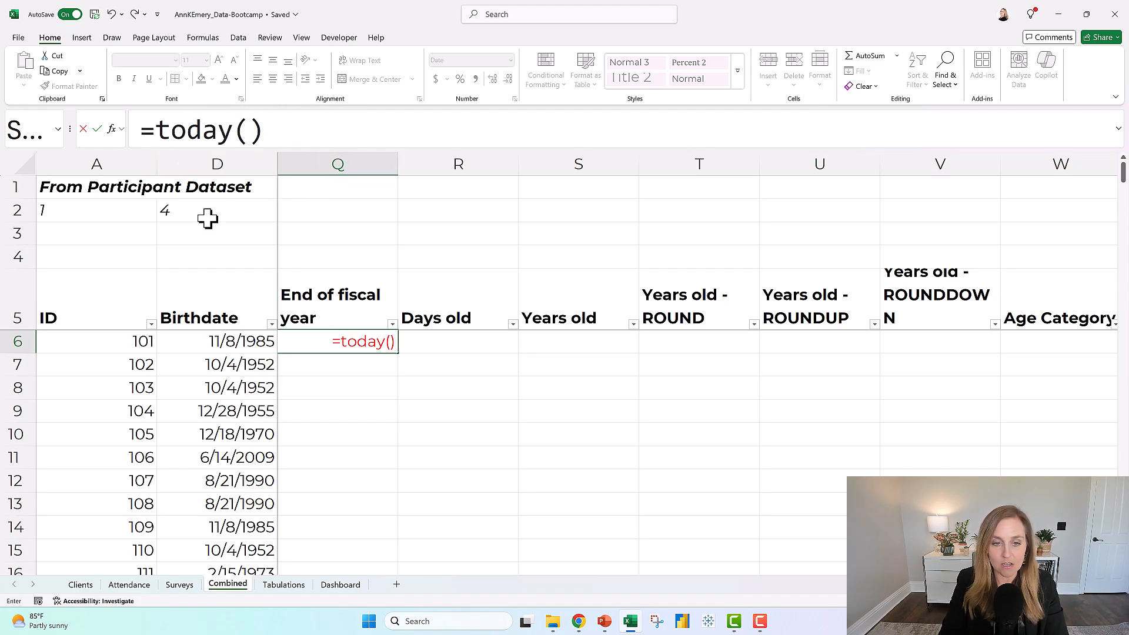
key(Return)
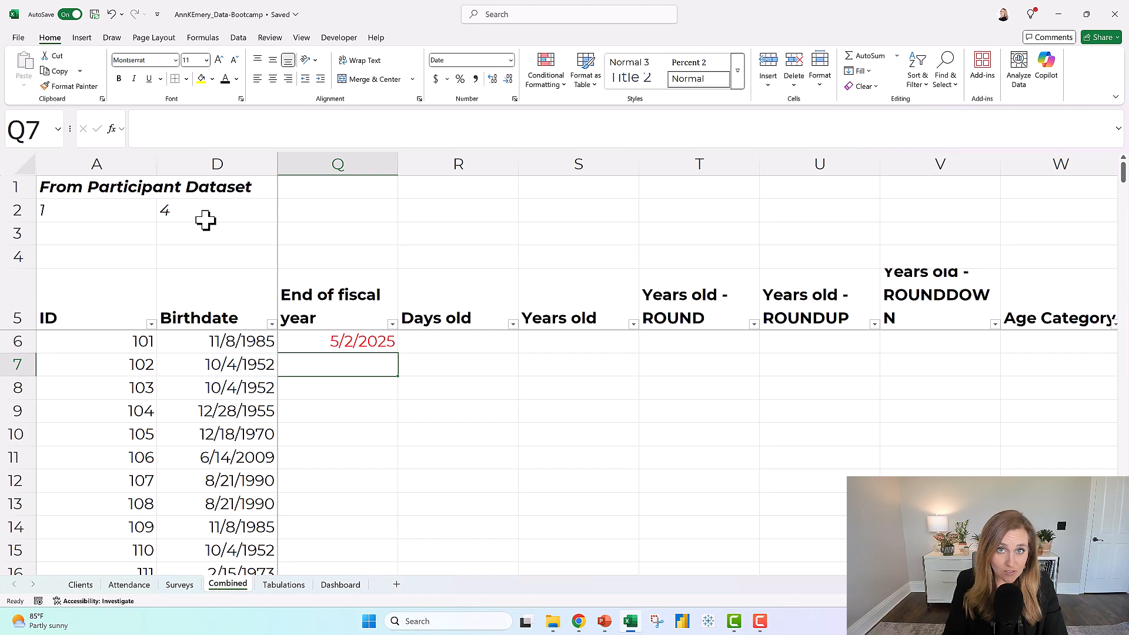
Enter the formula =NOW() in Q7 of the End of fiscal year column.
text(=n)
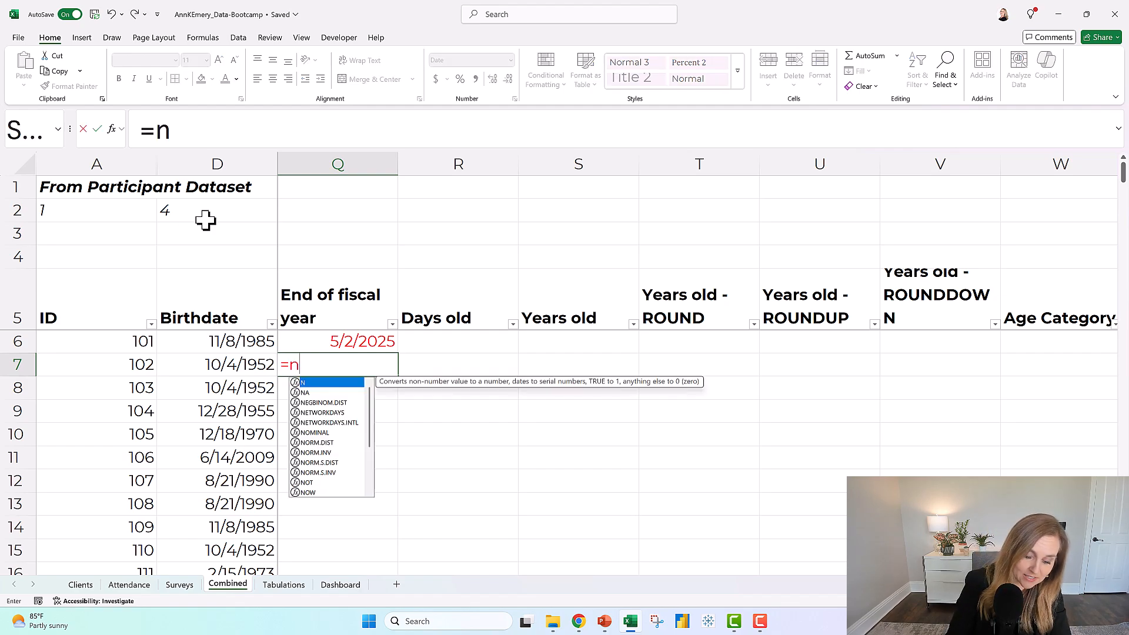
text(ow())
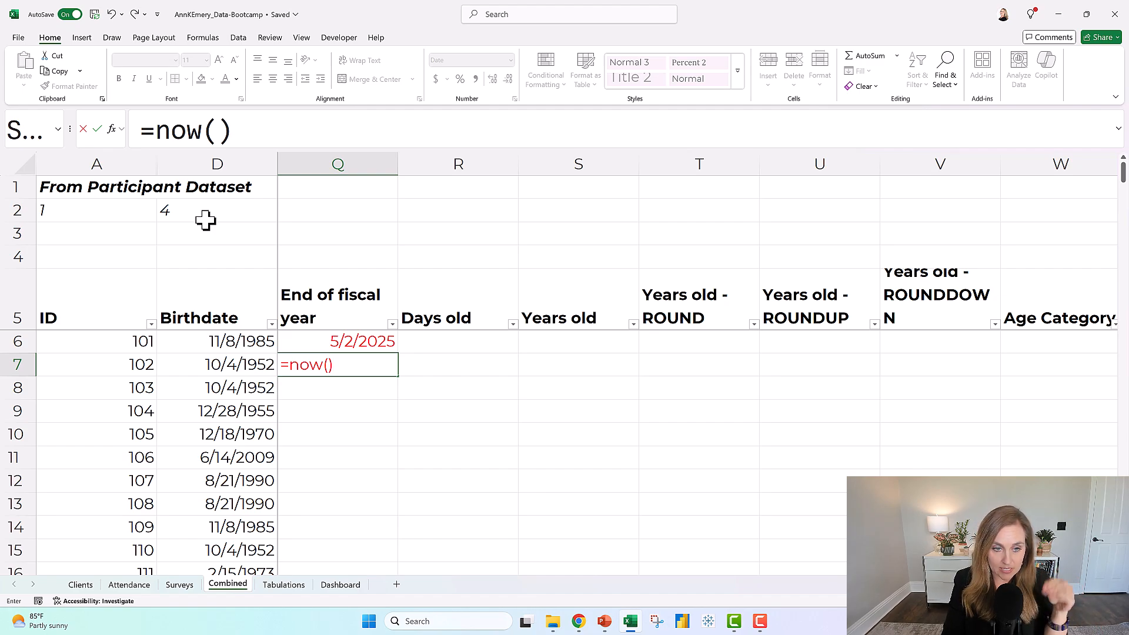
key(Return)
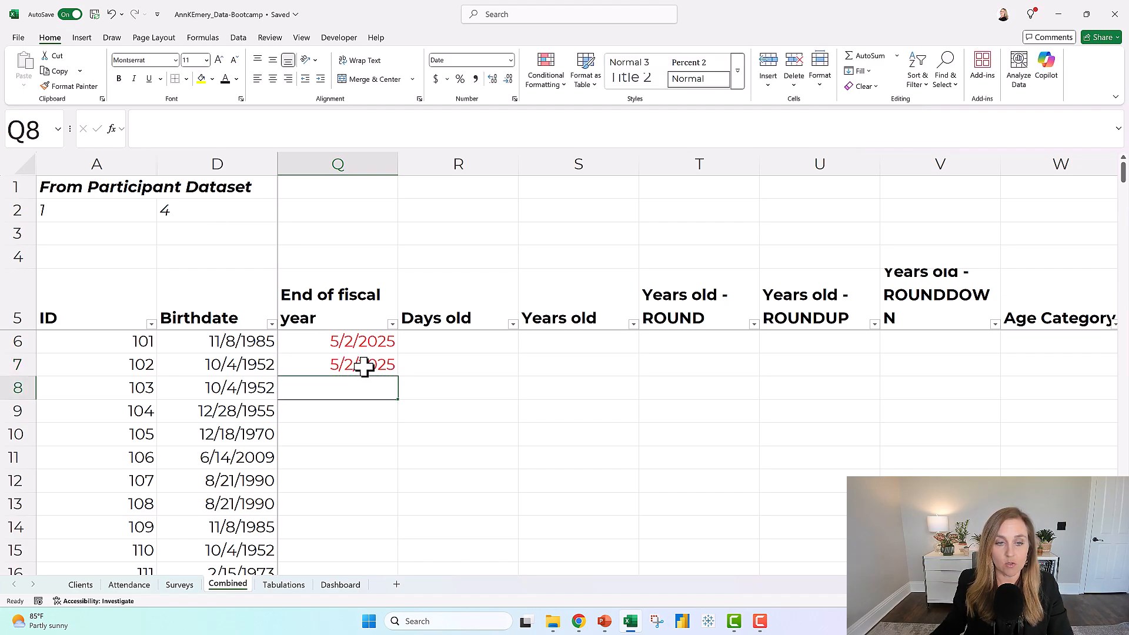
Format the =NOW() cell Q7 as Time.
click(363, 369)
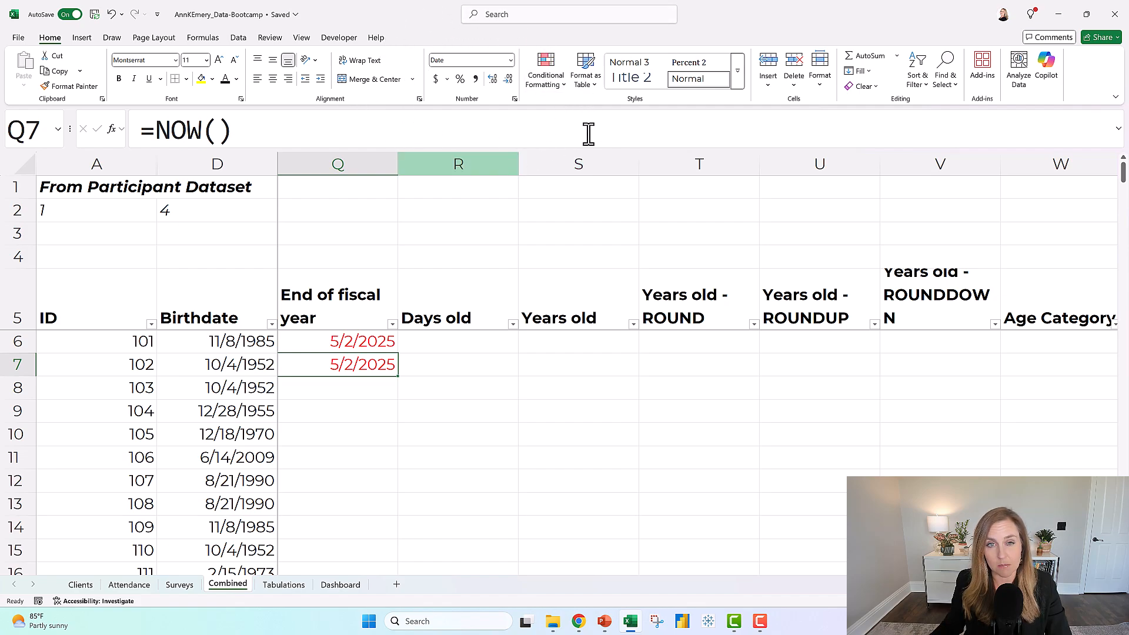
click(511, 60)
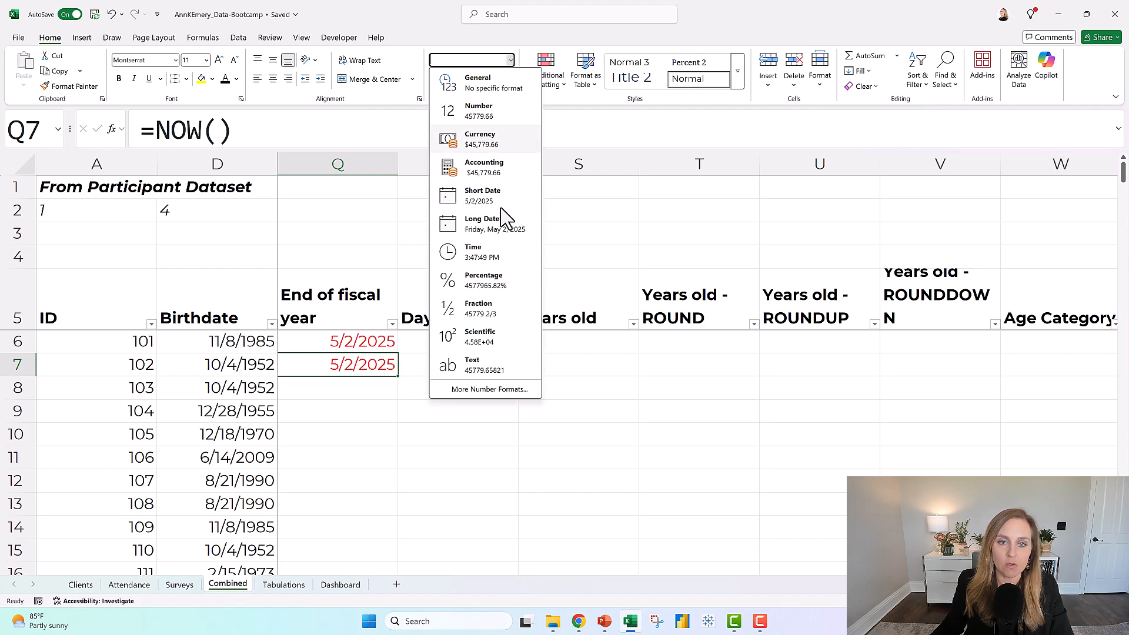
click(509, 259)
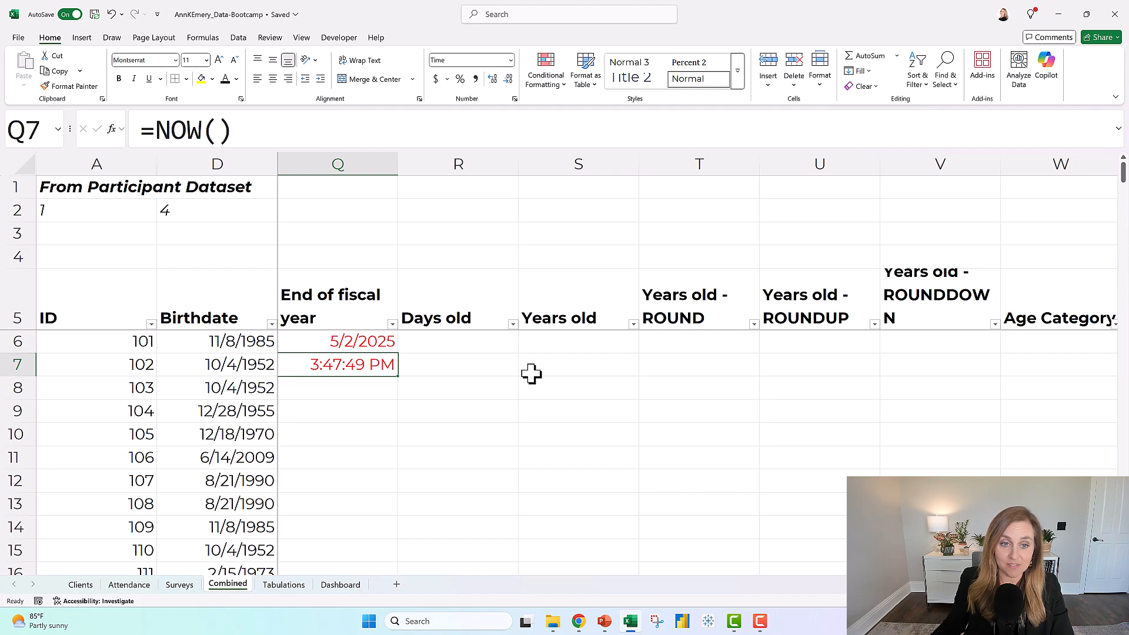
key(Down)
key(Up)
key(Down)
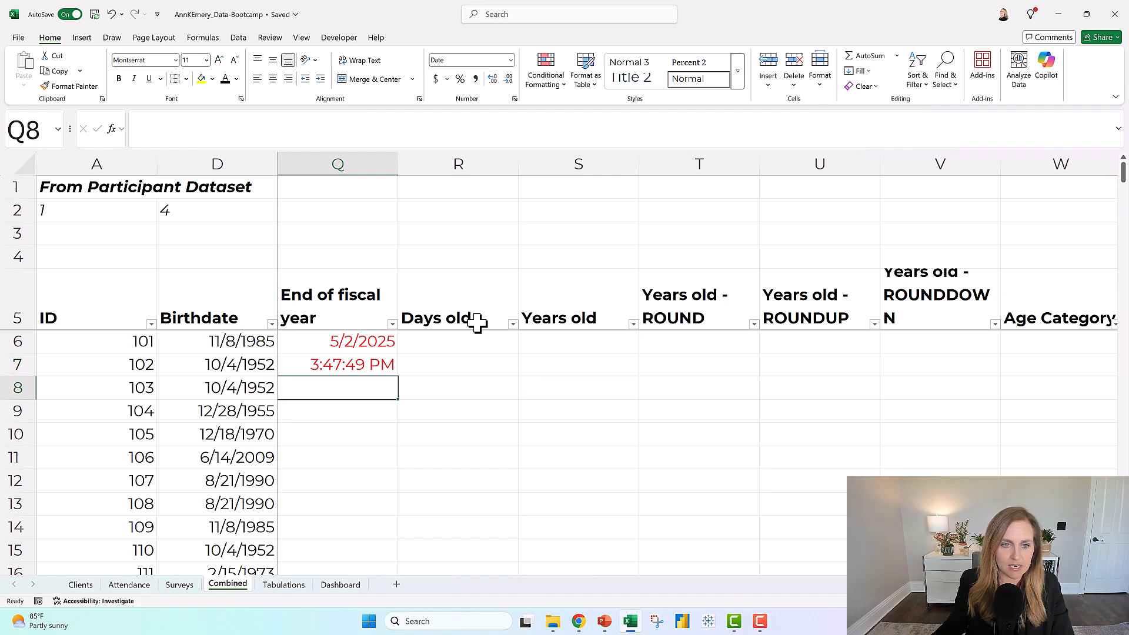
Re-enter the =NOW() formula in Q7 so that its time refreshes.
click(382, 365)
click(260, 126)
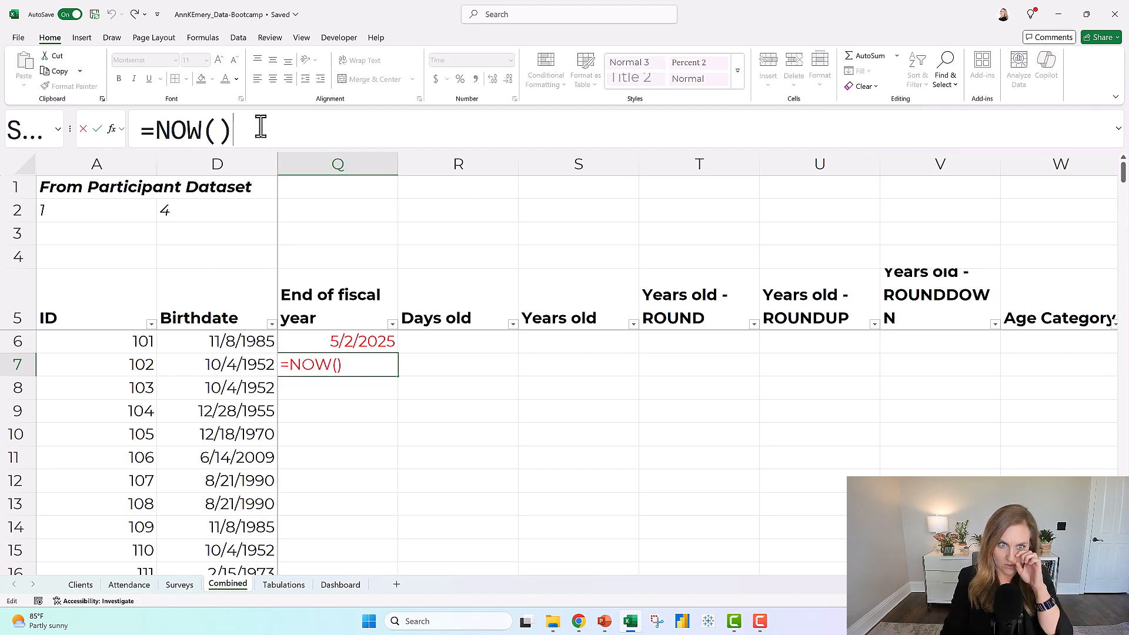
key(Return)
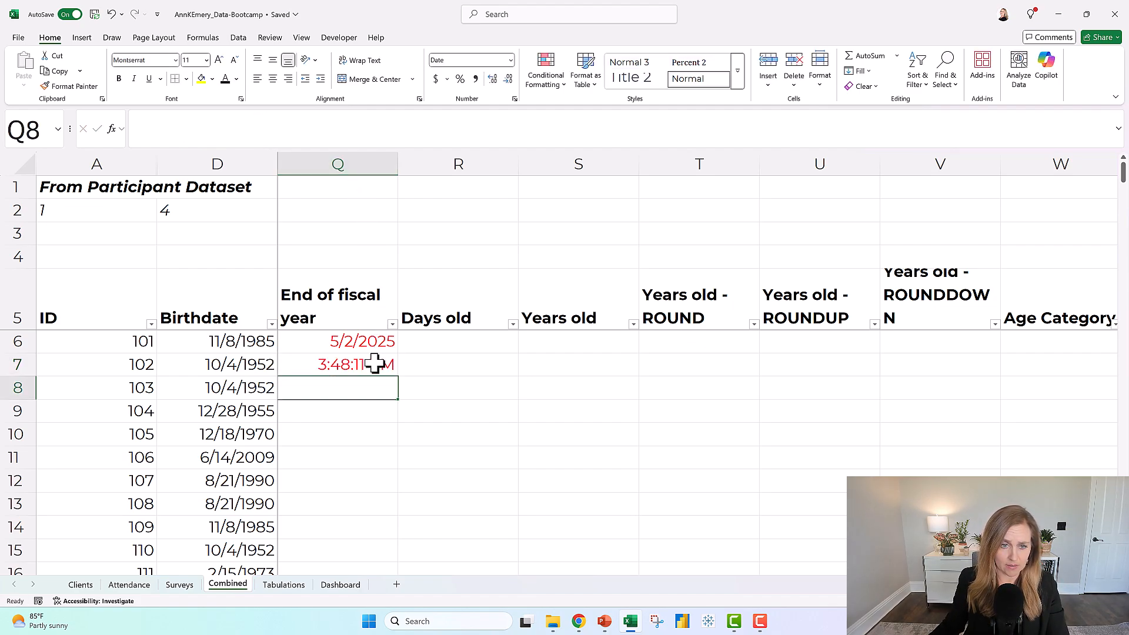
click(375, 359)
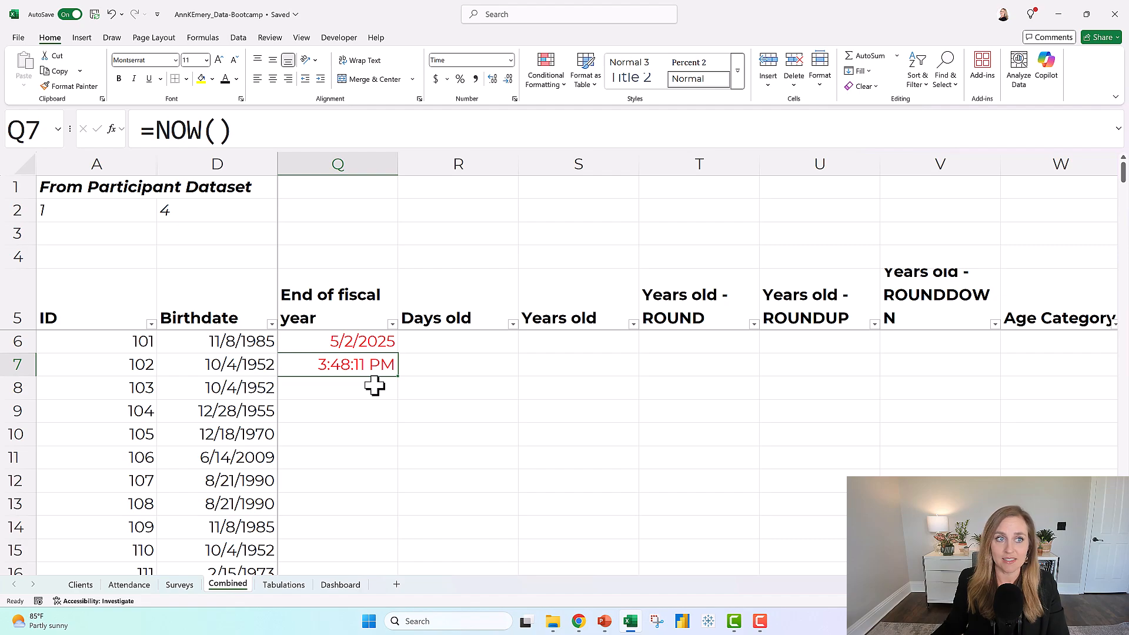
Clear the =NOW() formula from Q7 and enter 9/30/25 as the End of fiscal year date in Q6.
click(365, 340)
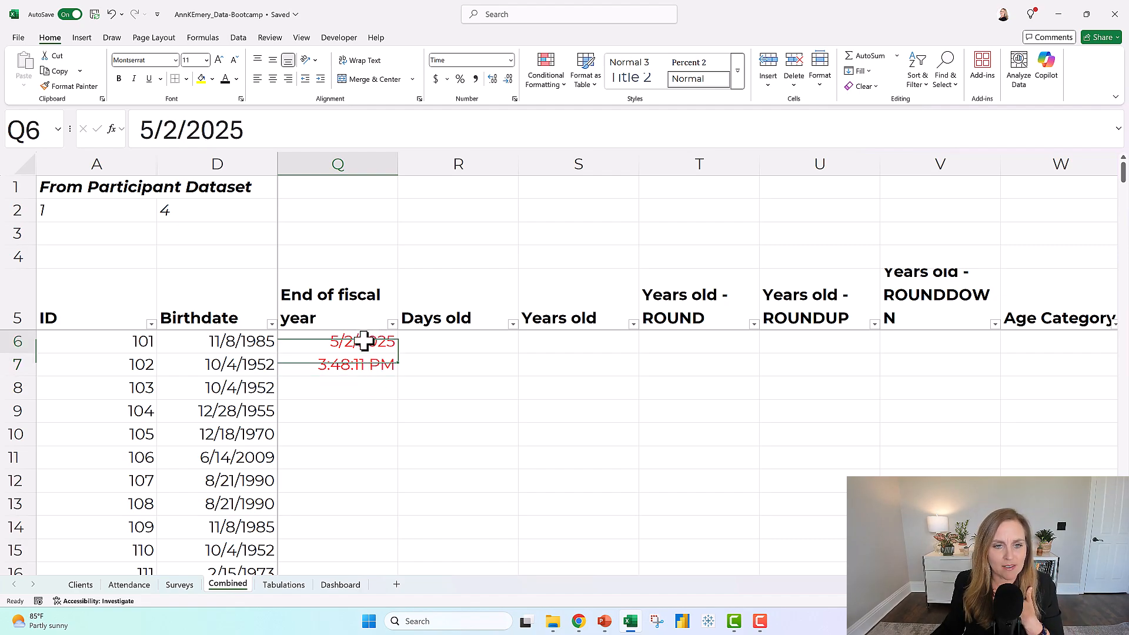
click(345, 371)
key(Delete)
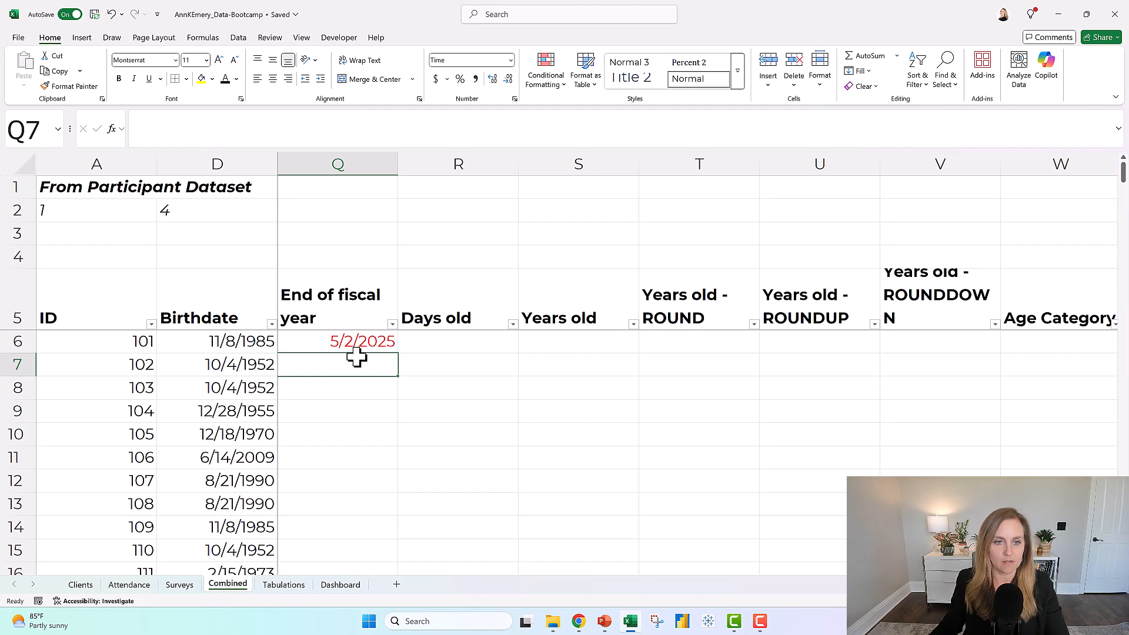
click(361, 340)
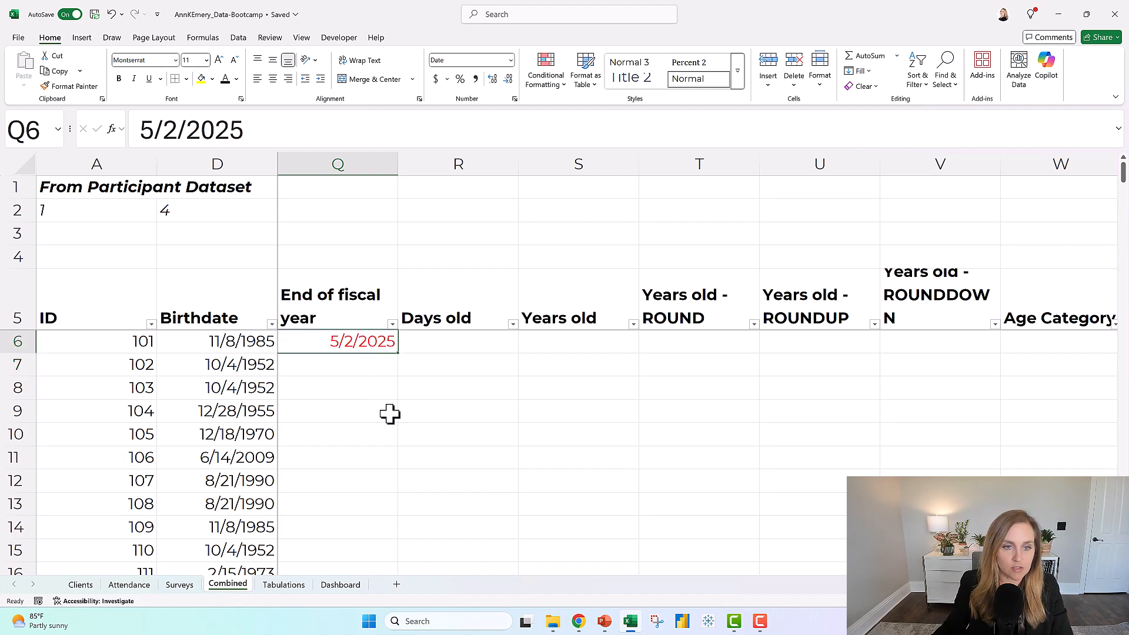
text(9/30/25)
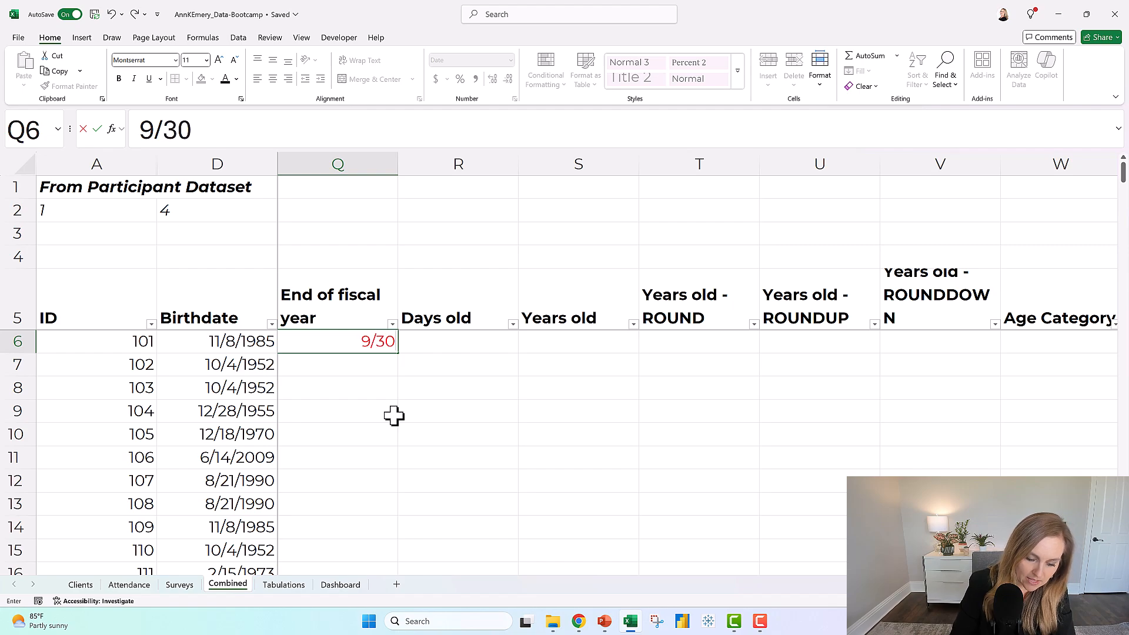
key(Return)
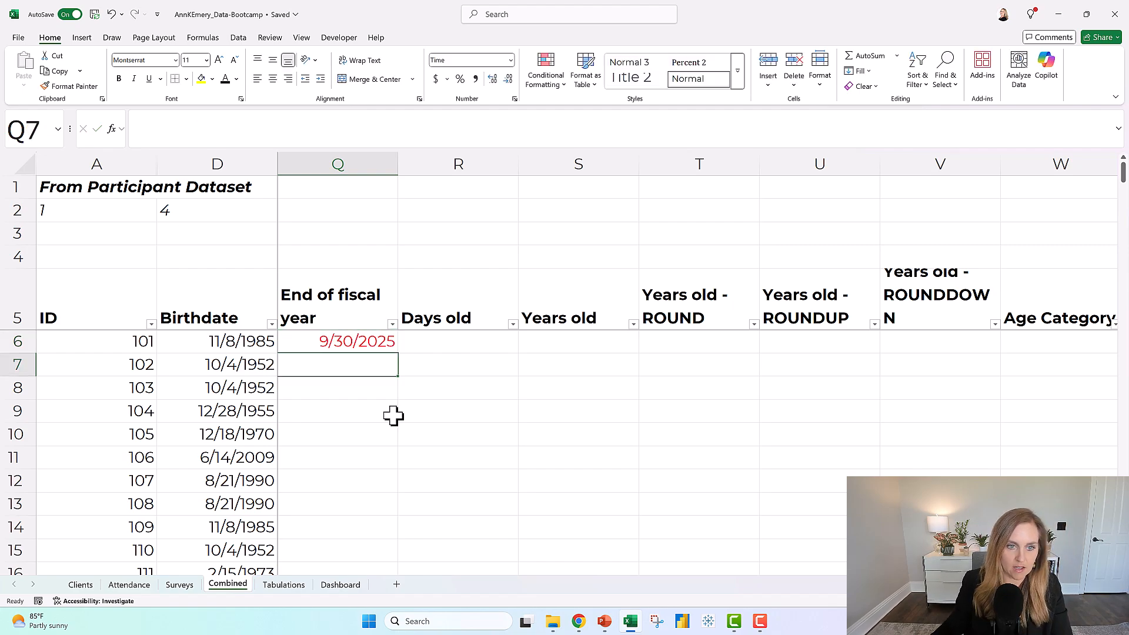
Try to fill the Q6 date down the End of fiscal year column with AutoFill.
click(368, 338)
key(ctrl+c)
click(474, 361)
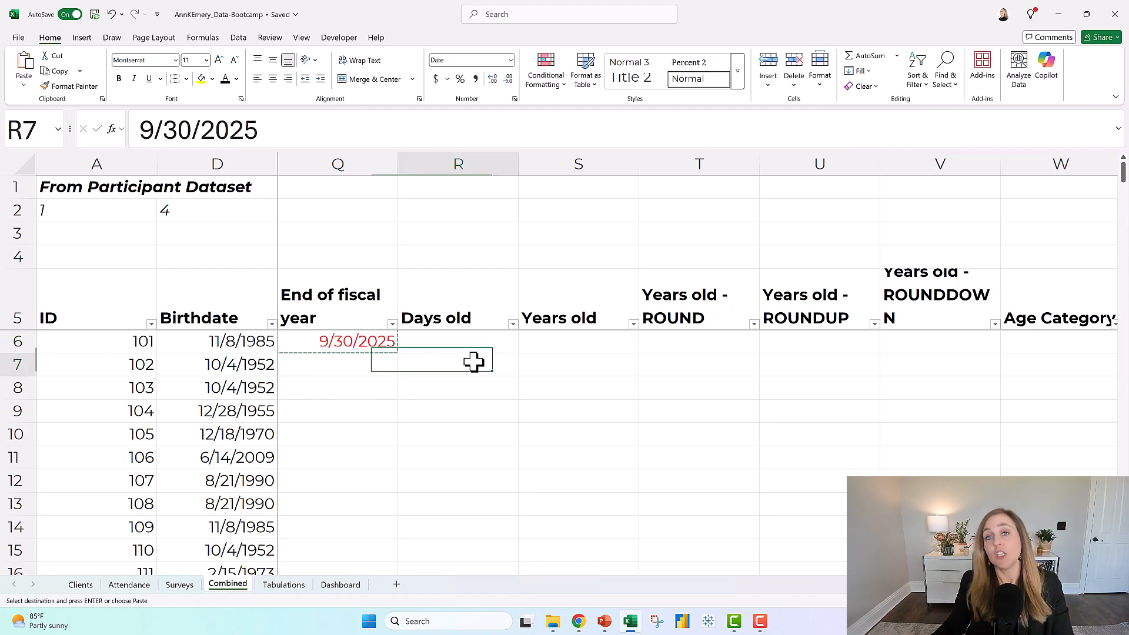
click(360, 339)
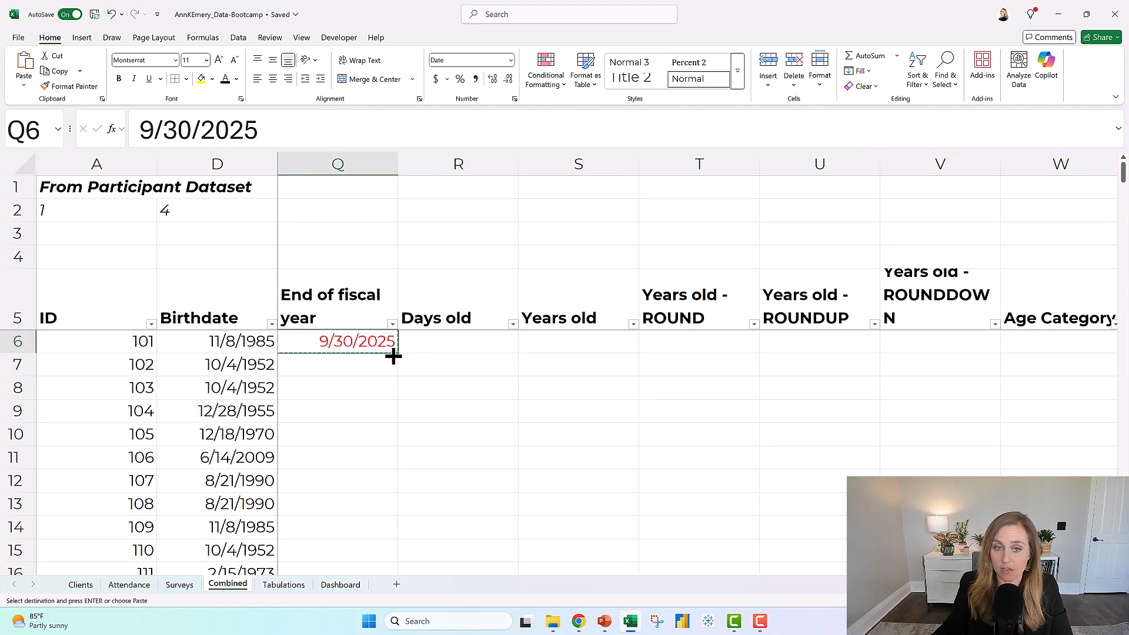
double_click(398, 353)
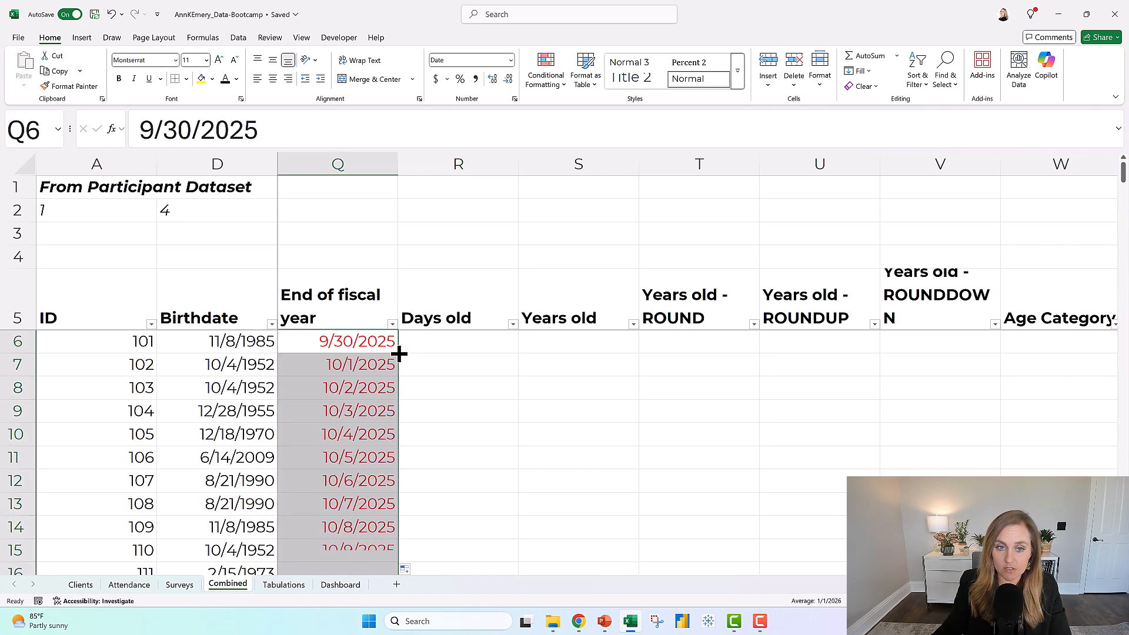
drag(364, 343, 363, 519)
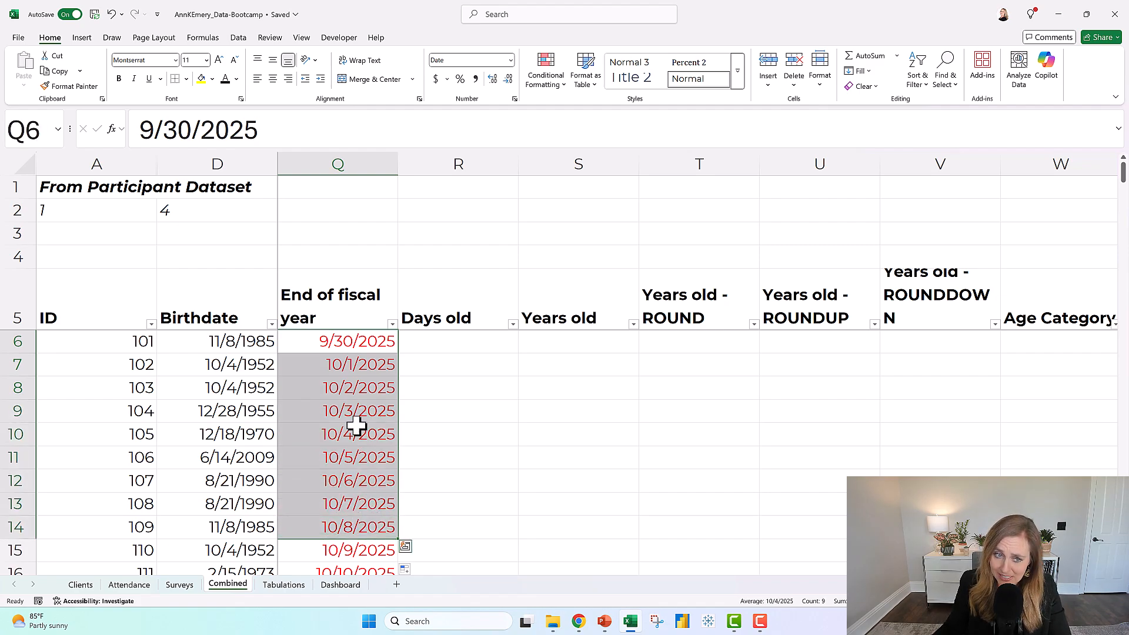
Copy the 9/30/2025 date from Q6 and paste it over the dates in Q7:Q192.
click(355, 341)
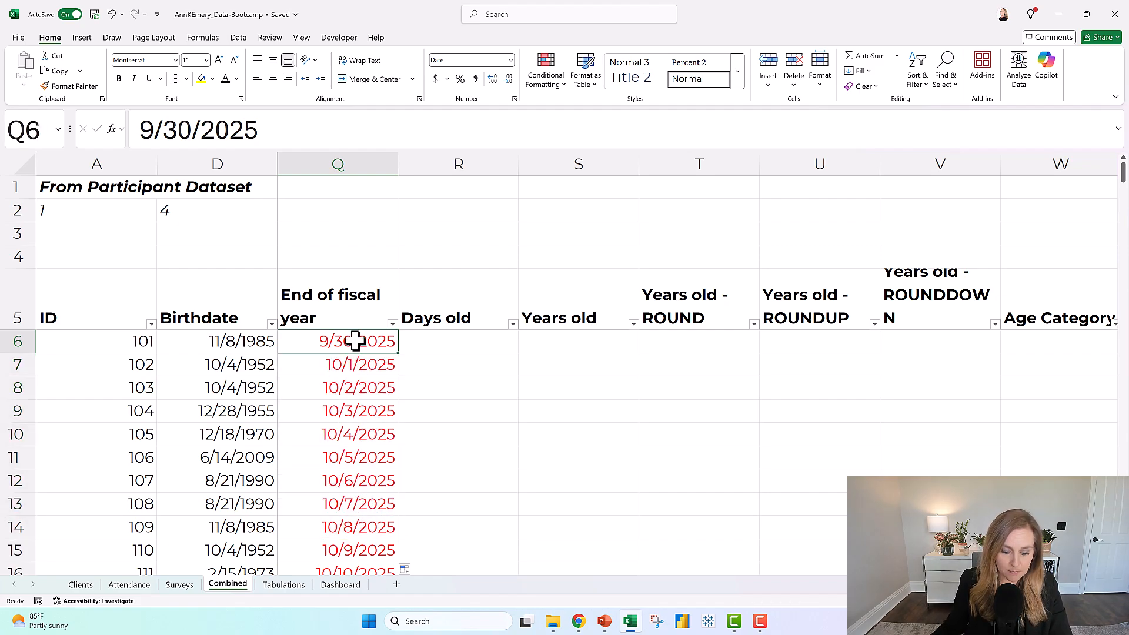
key(ctrl+c)
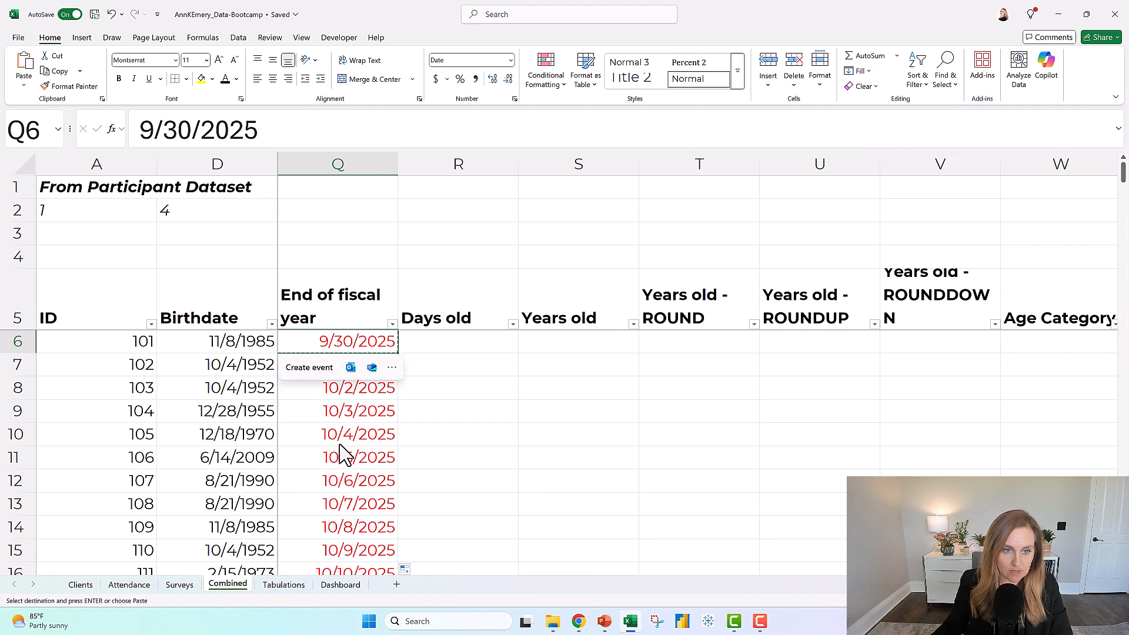
drag(309, 370, 324, 525)
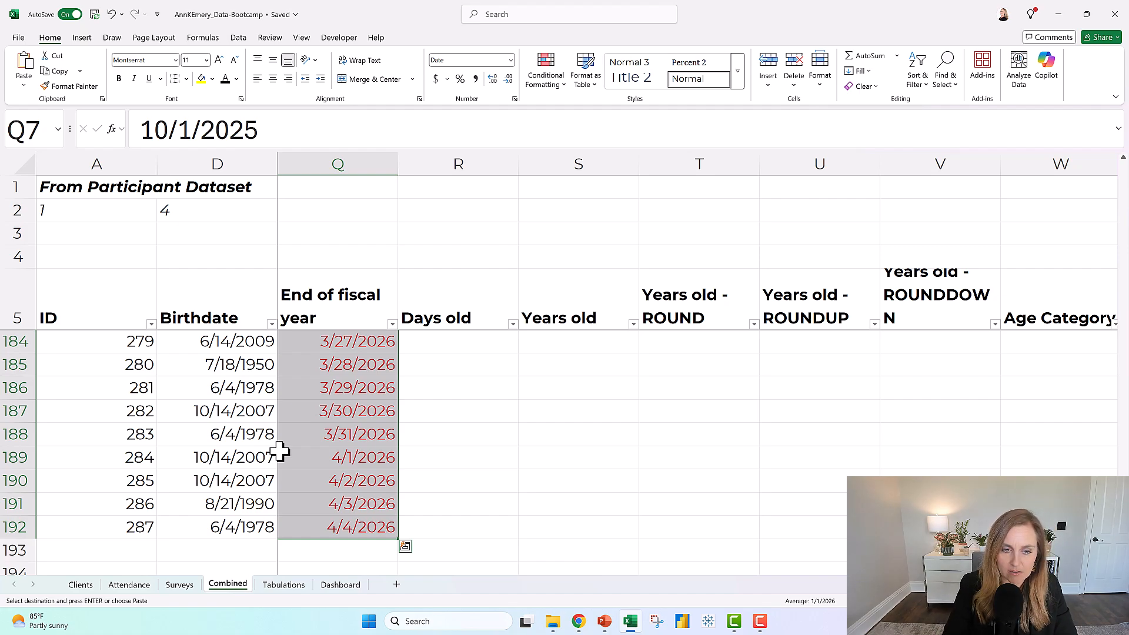
key(ctrl+v)
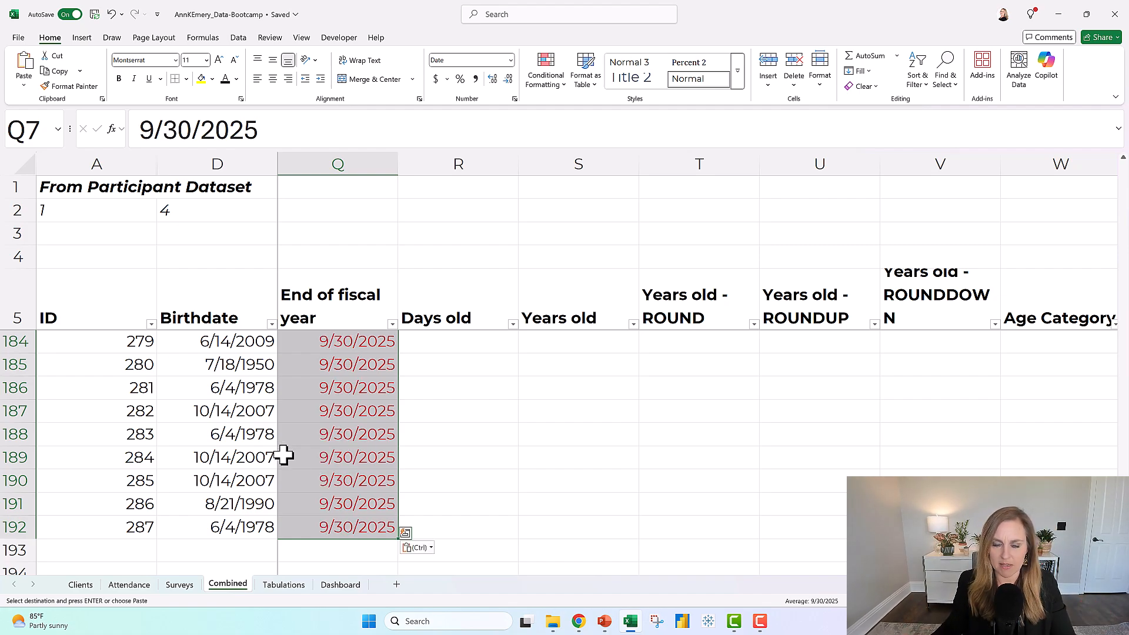
scroll(1121, 461, up, 20)
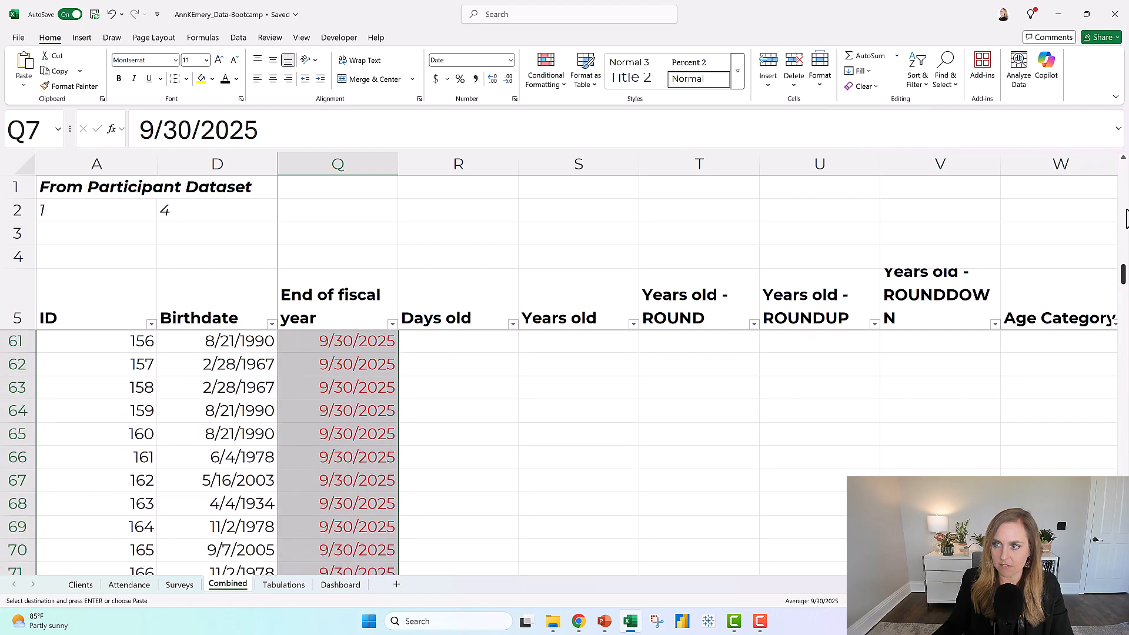
click(335, 341)
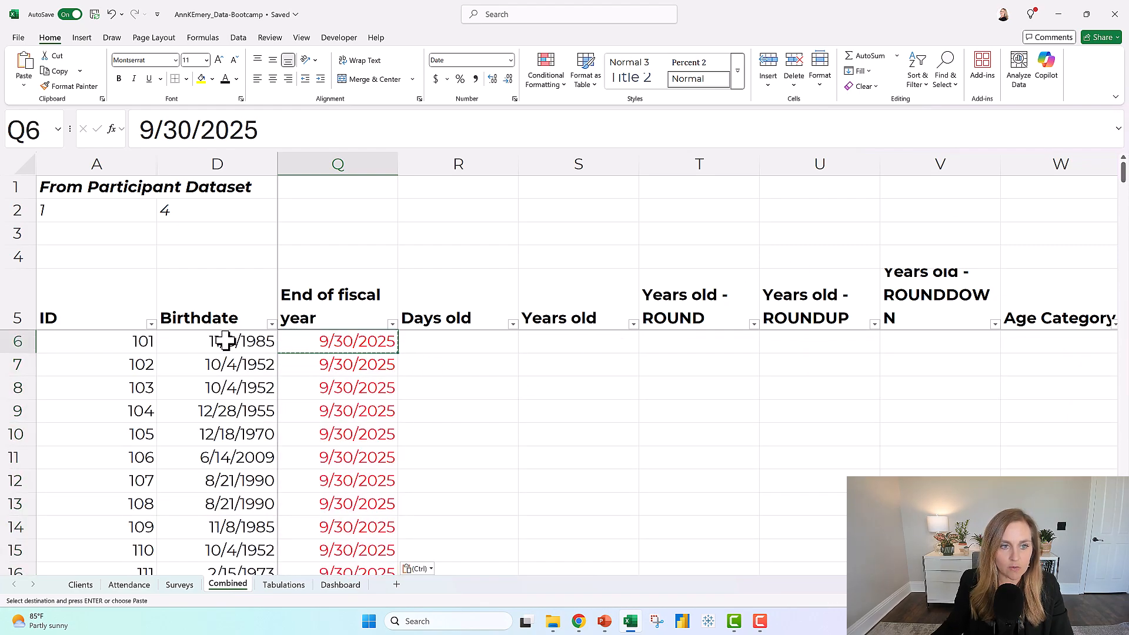
click(244, 342)
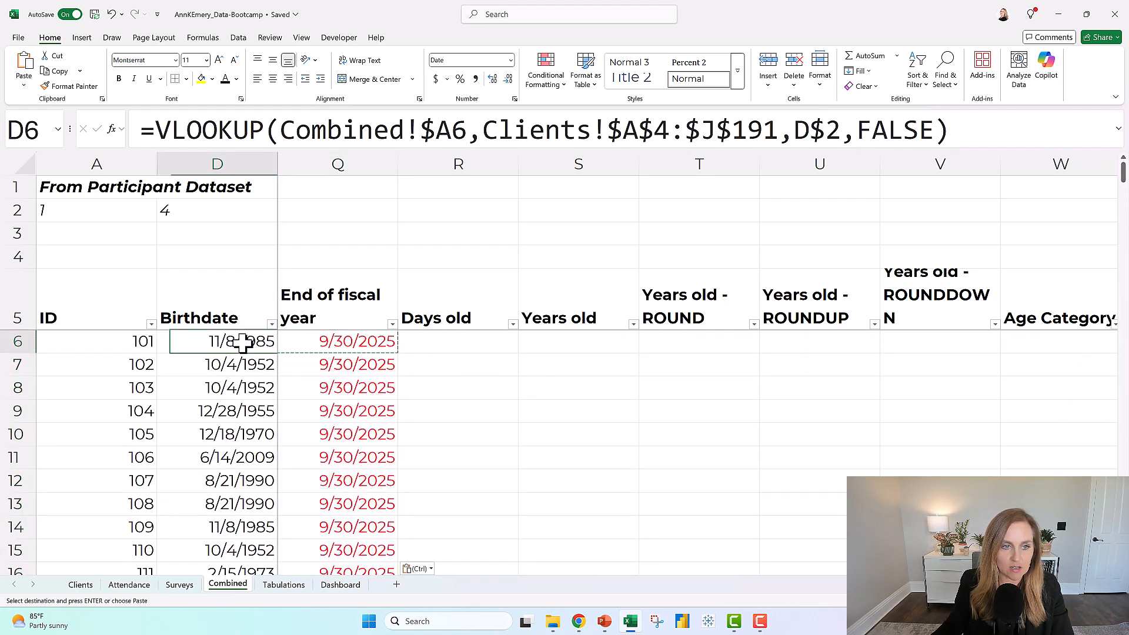
click(319, 342)
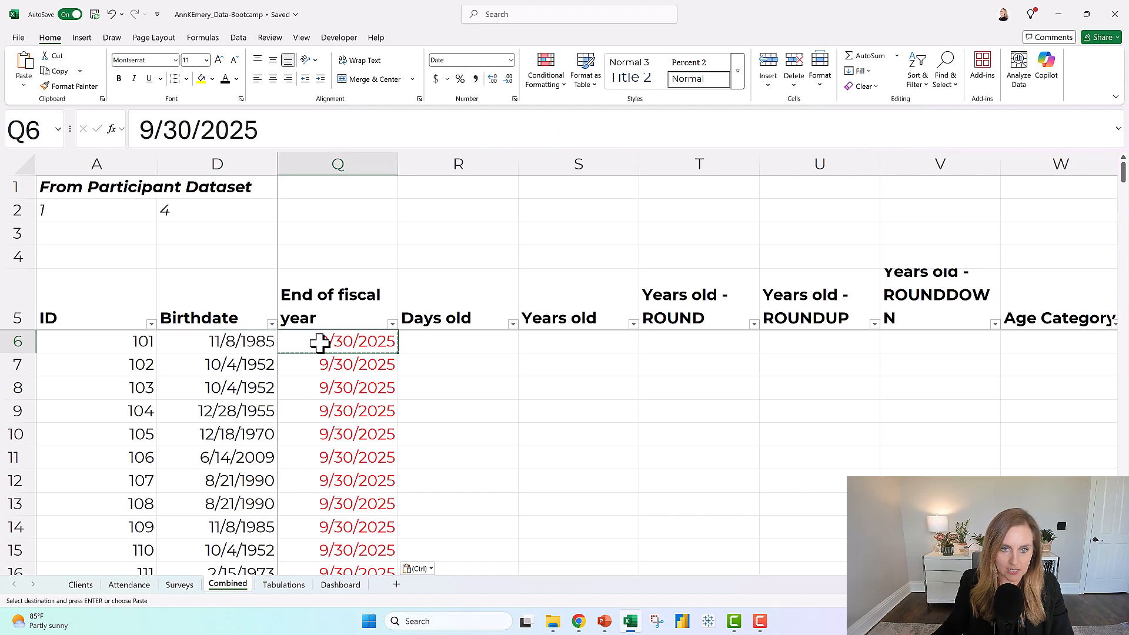
key(Escape)
Calculate Days old in R6 with the formula =Q6-D6 and fill it down the column.
click(452, 339)
click(464, 392)
click(470, 347)
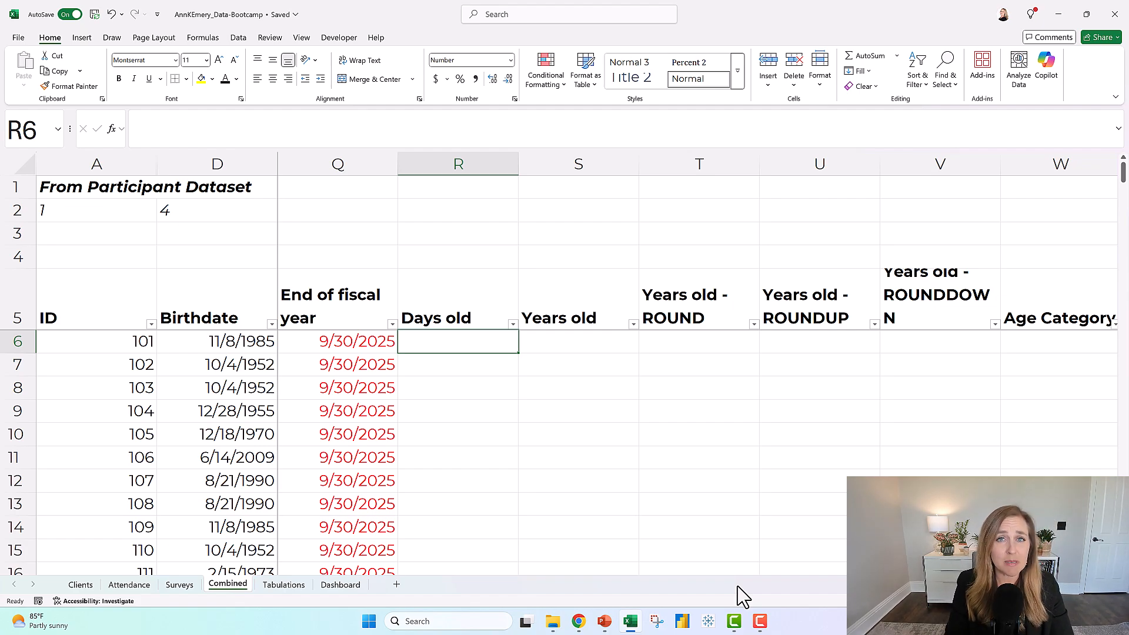
text(=)
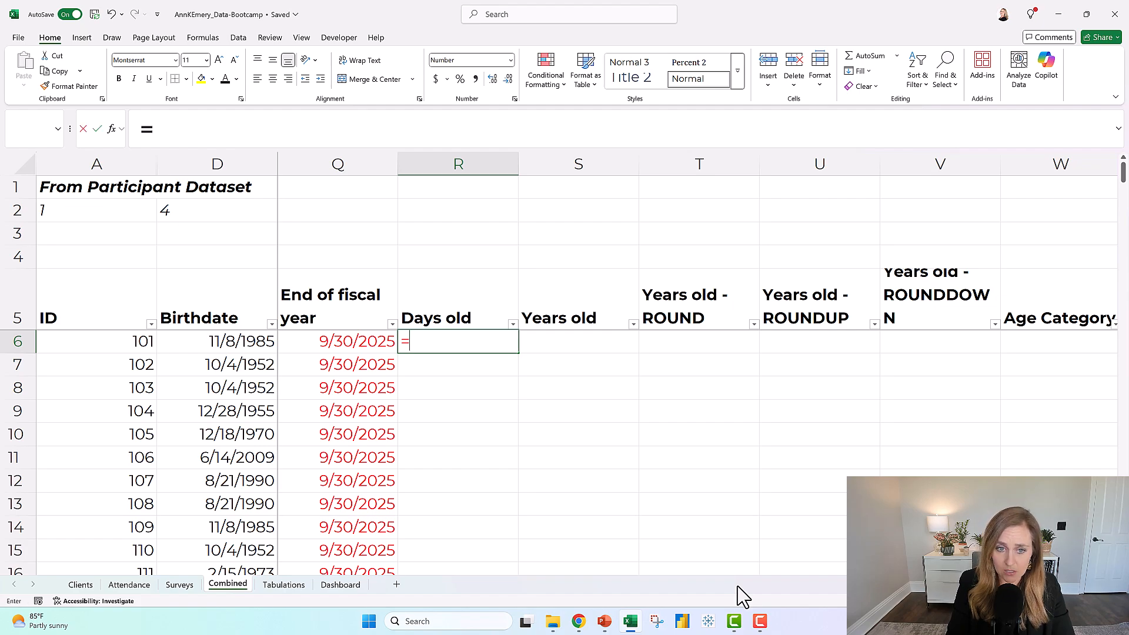
key(Left)
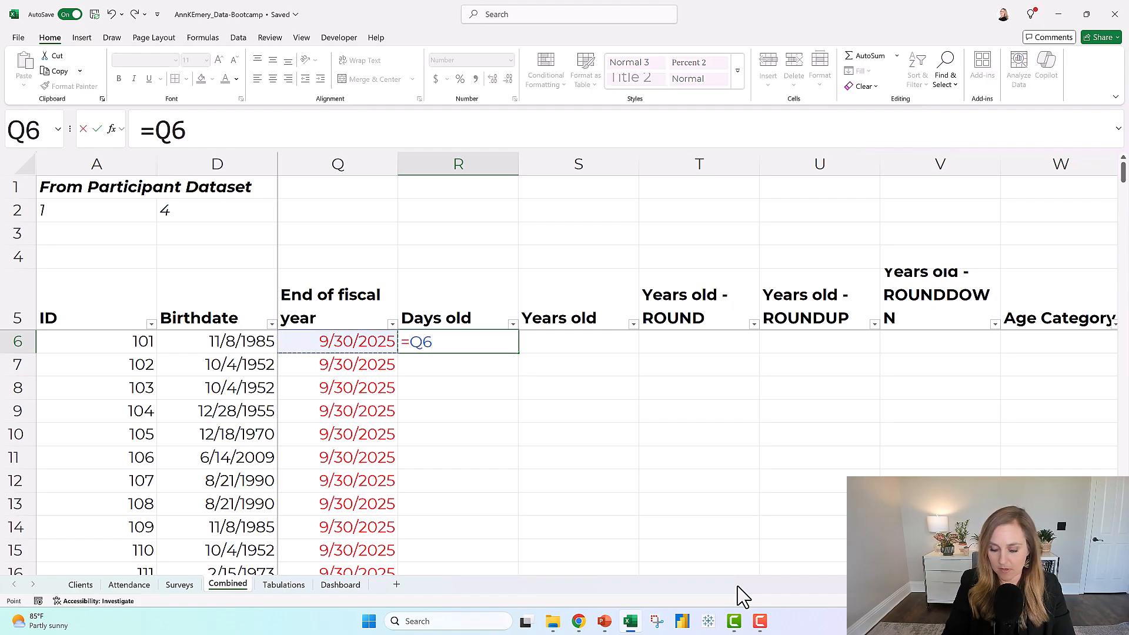
text(-)
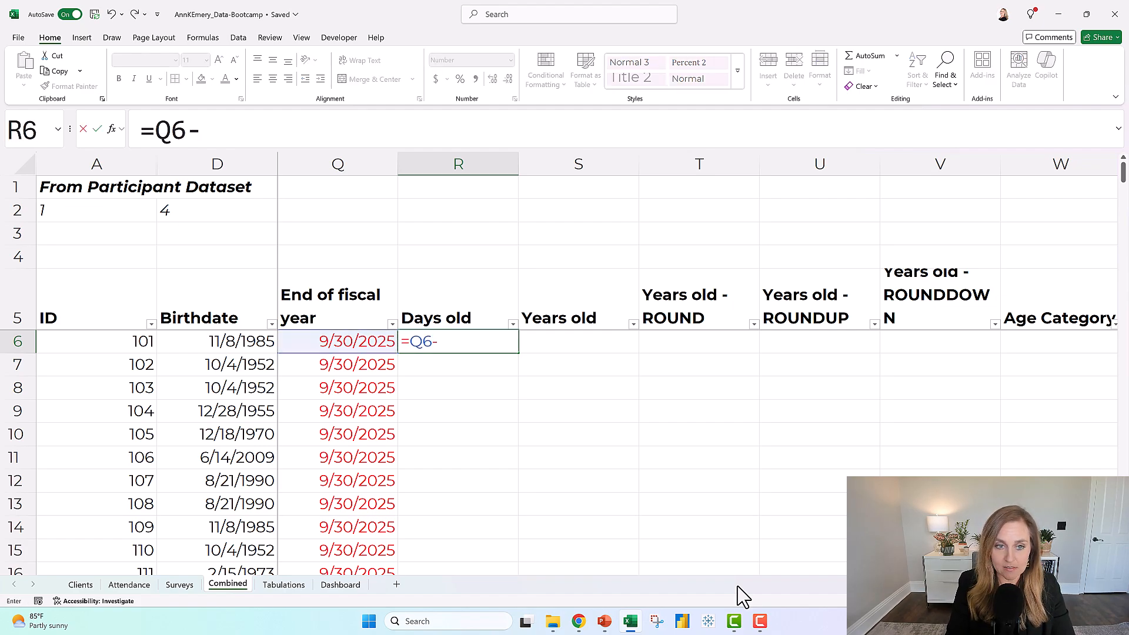
click(241, 347)
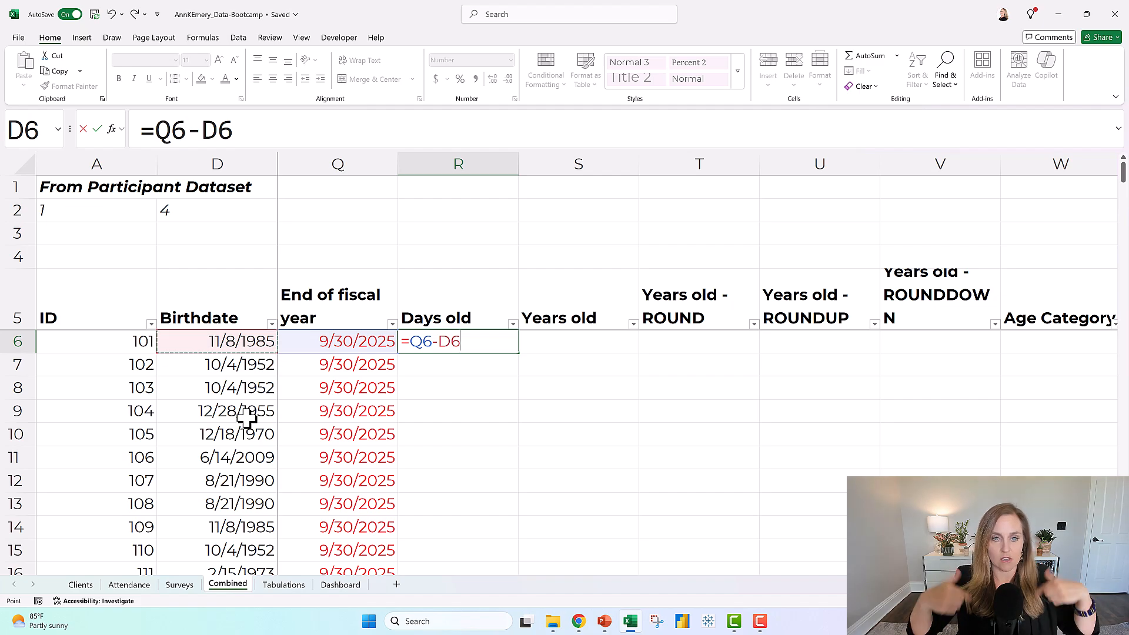
key(Return)
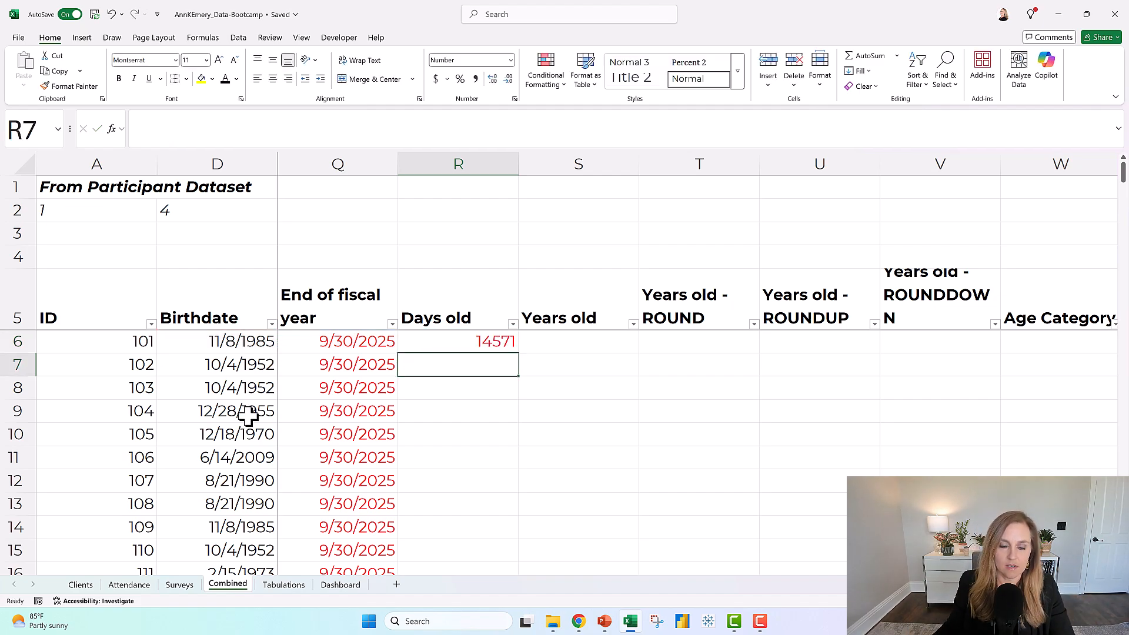
click(420, 348)
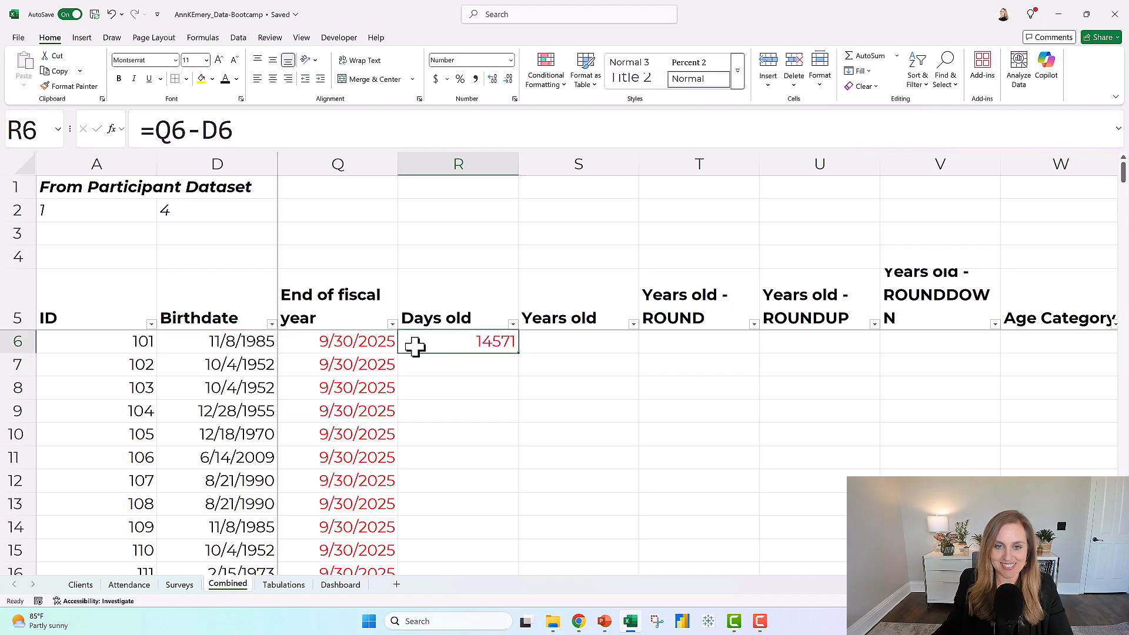
double_click(517, 355)
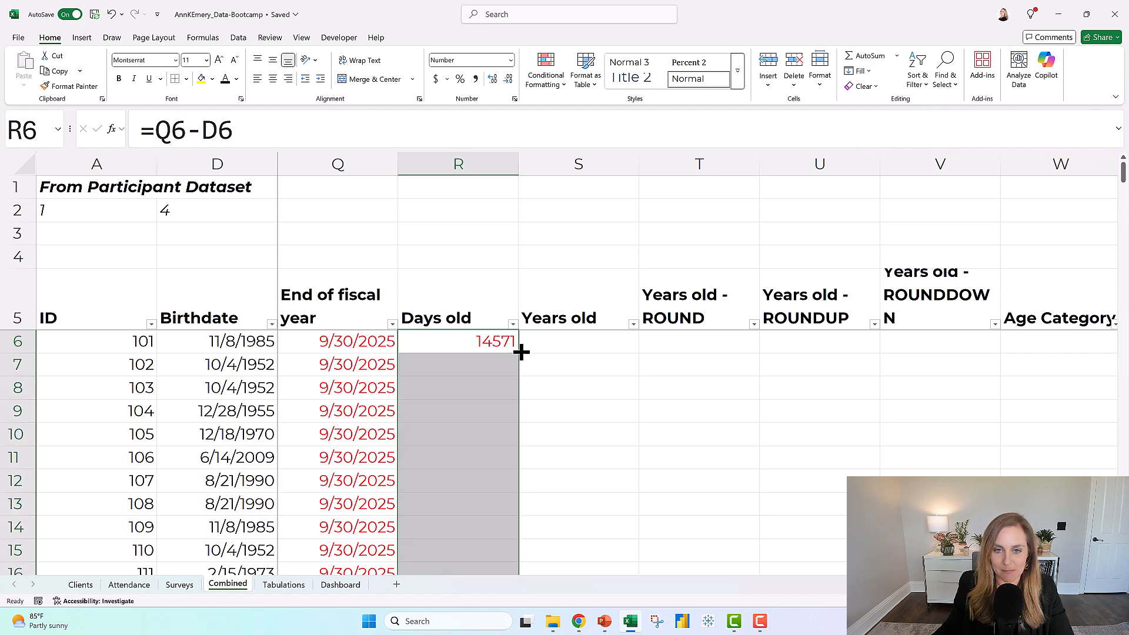
Begin the Years old formula in S6 with a reference to the Days old value in R6.
click(581, 346)
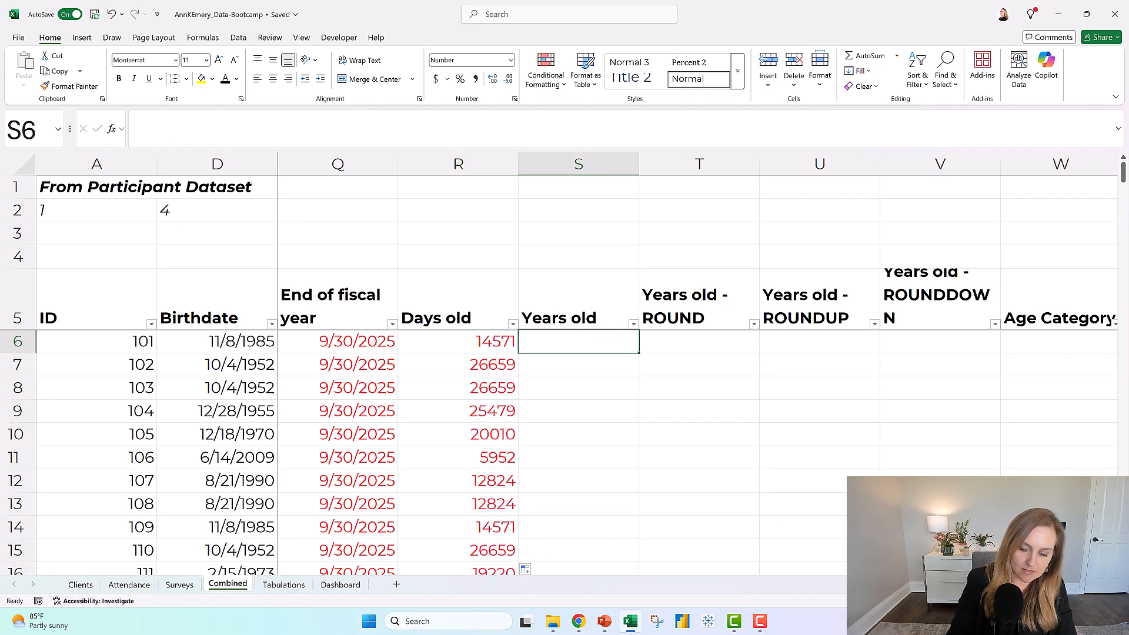
text(=)
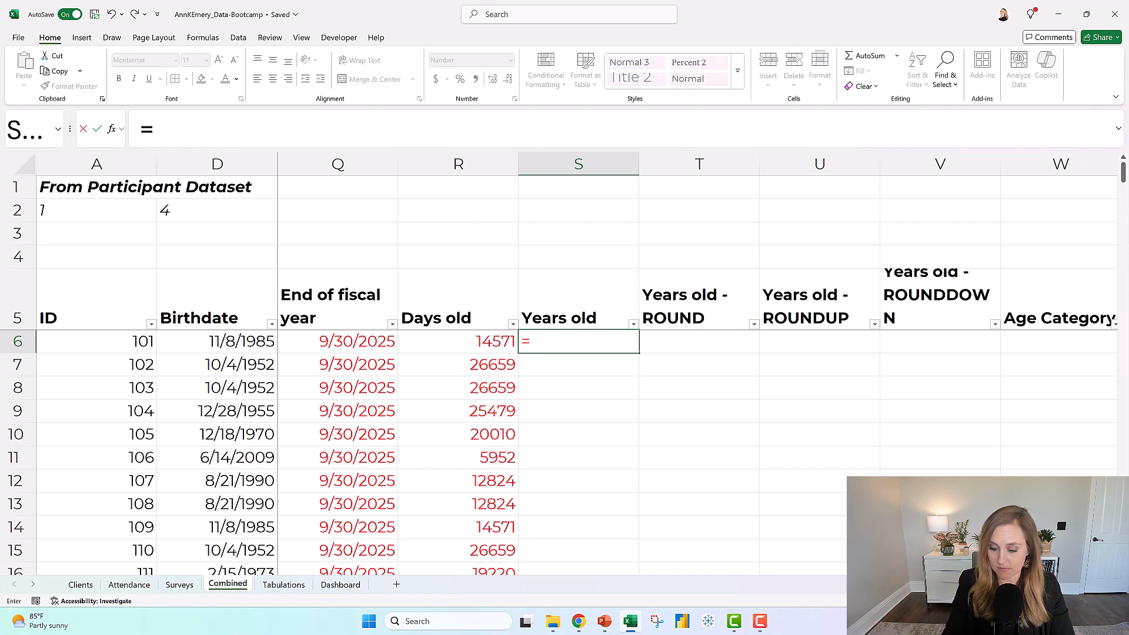
key(Left)
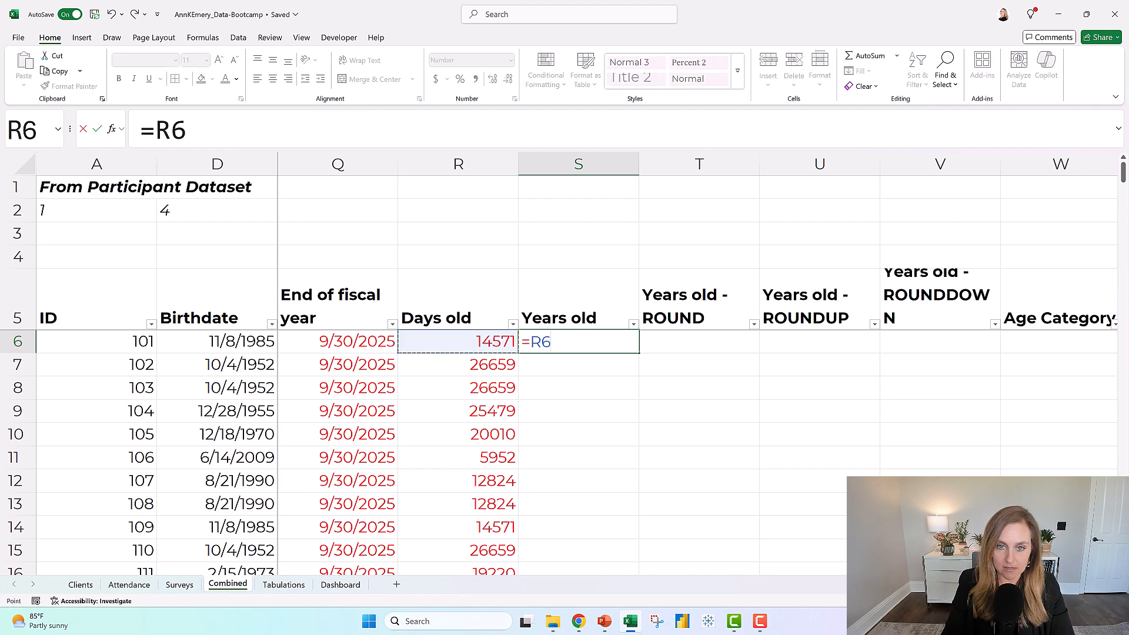
text(/)
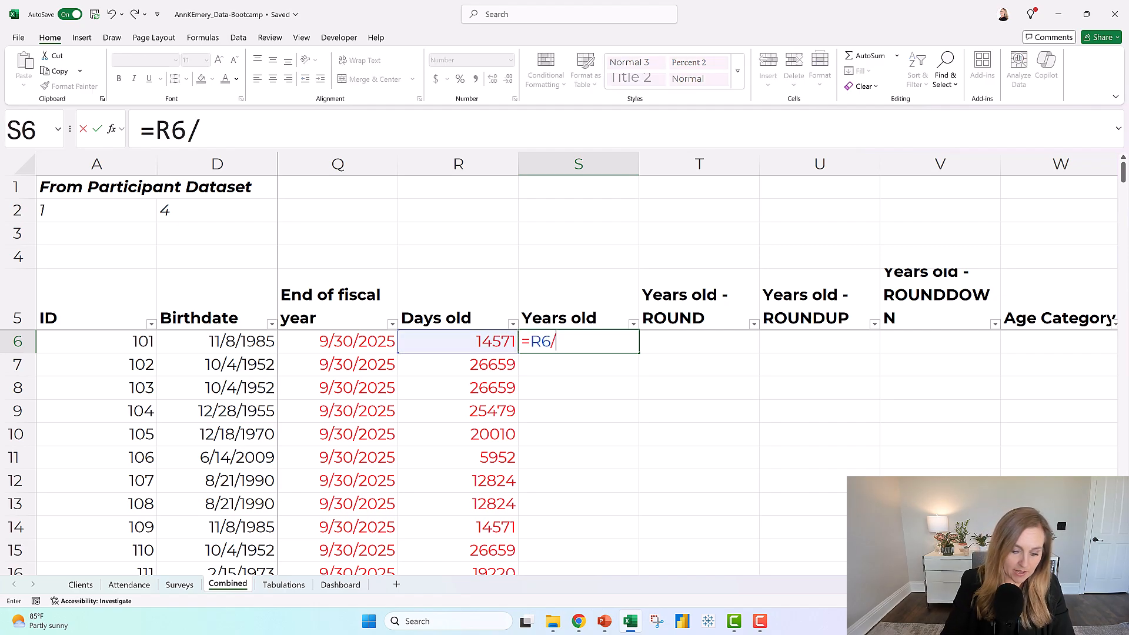
text(365)
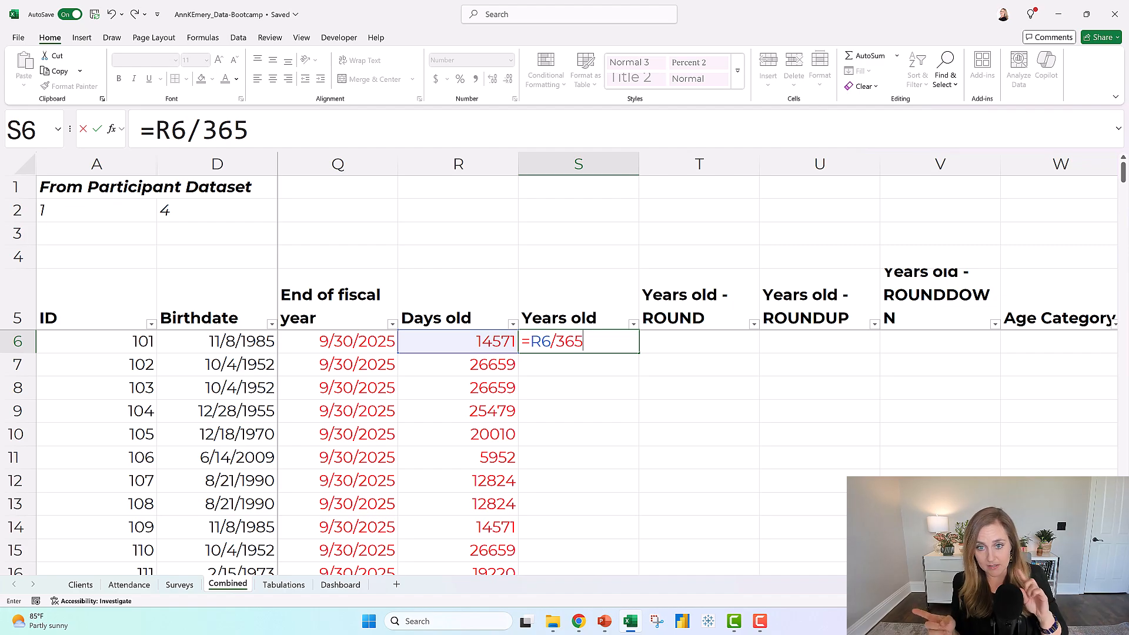
key(BackSpace)
key(BackSpace)
key(BackSpace)
key(BackSpace)
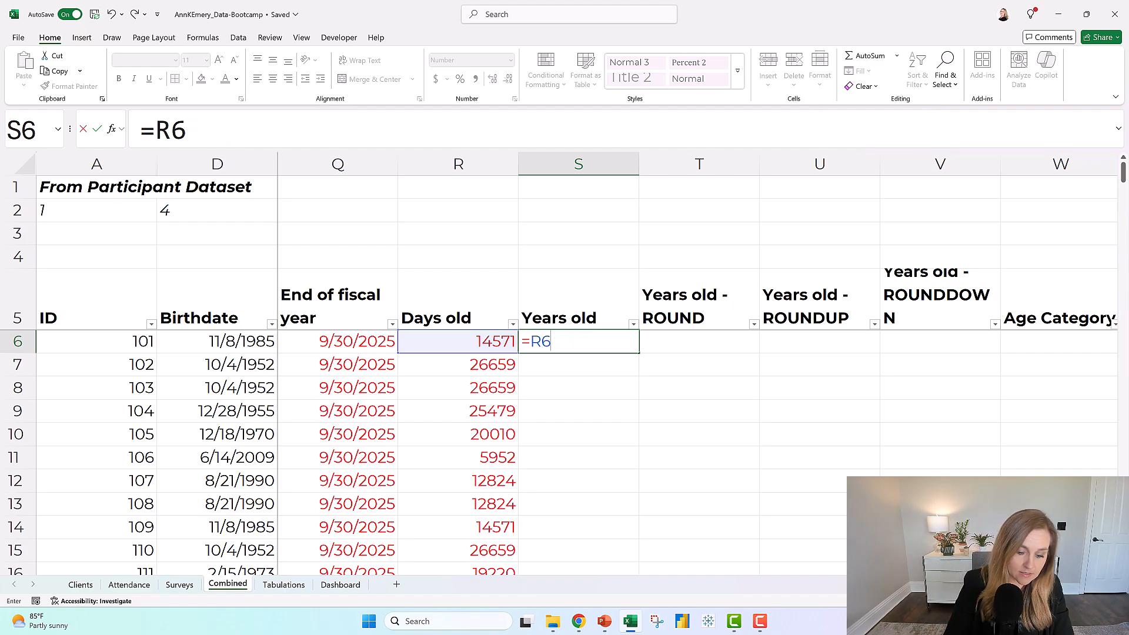
text(*)
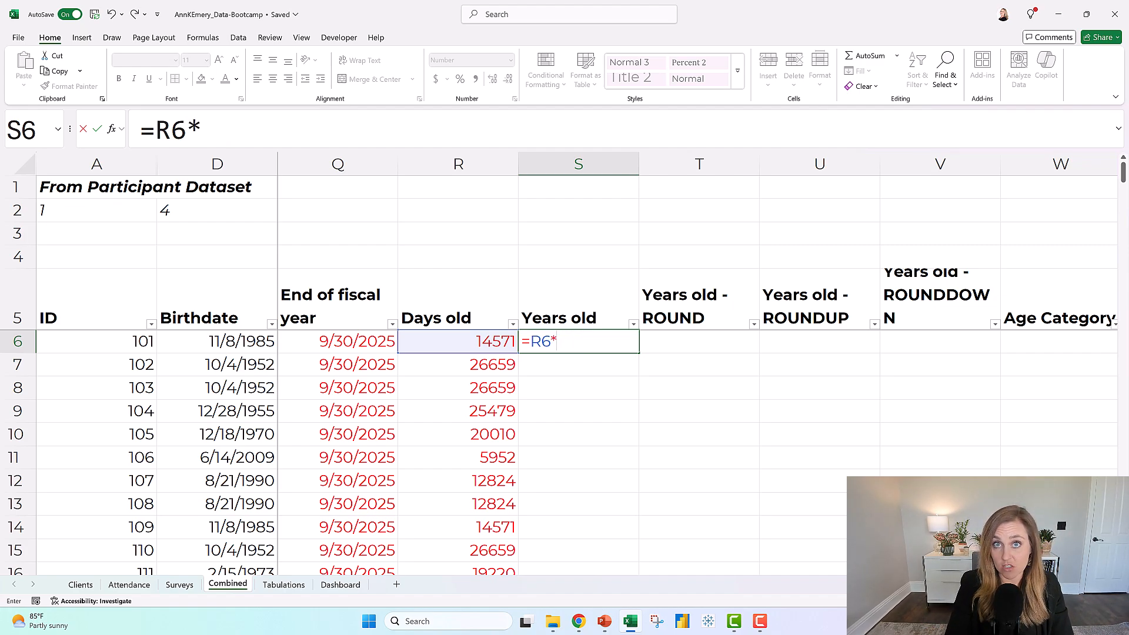
key(BackSpace)
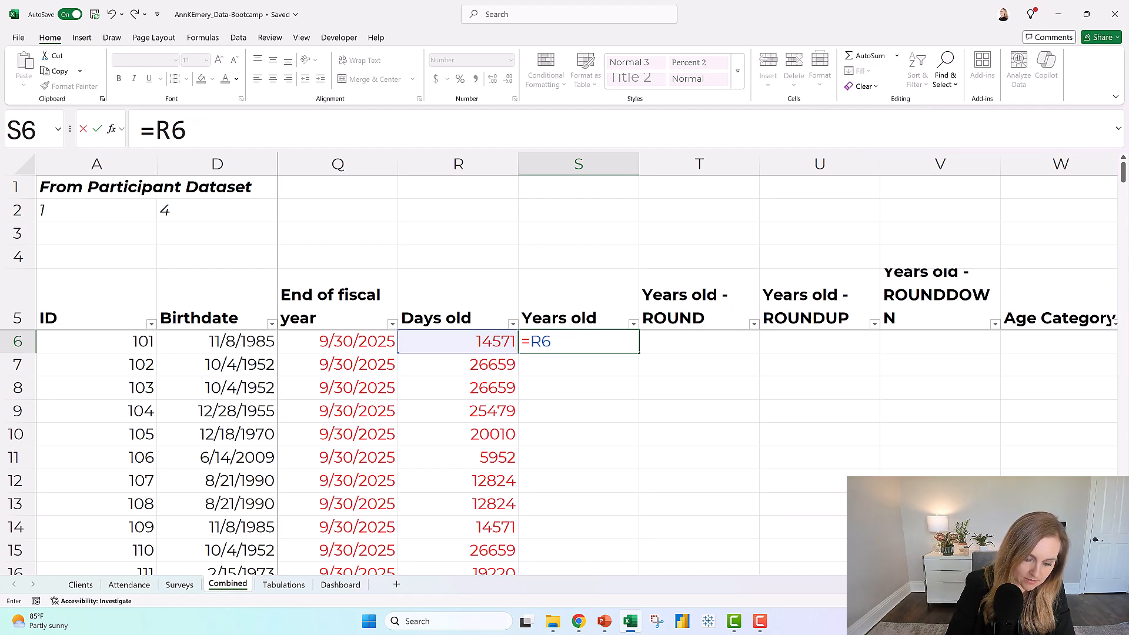
text(^)
key(BackSpace)
text(())
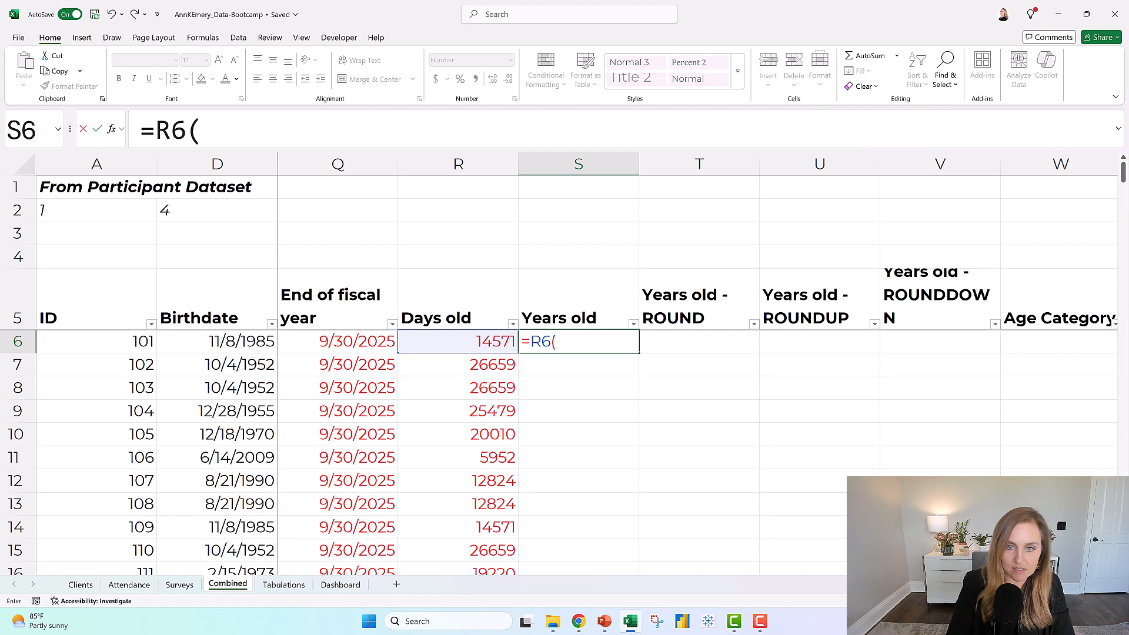
key(BackSpace)
key(BackSpace)
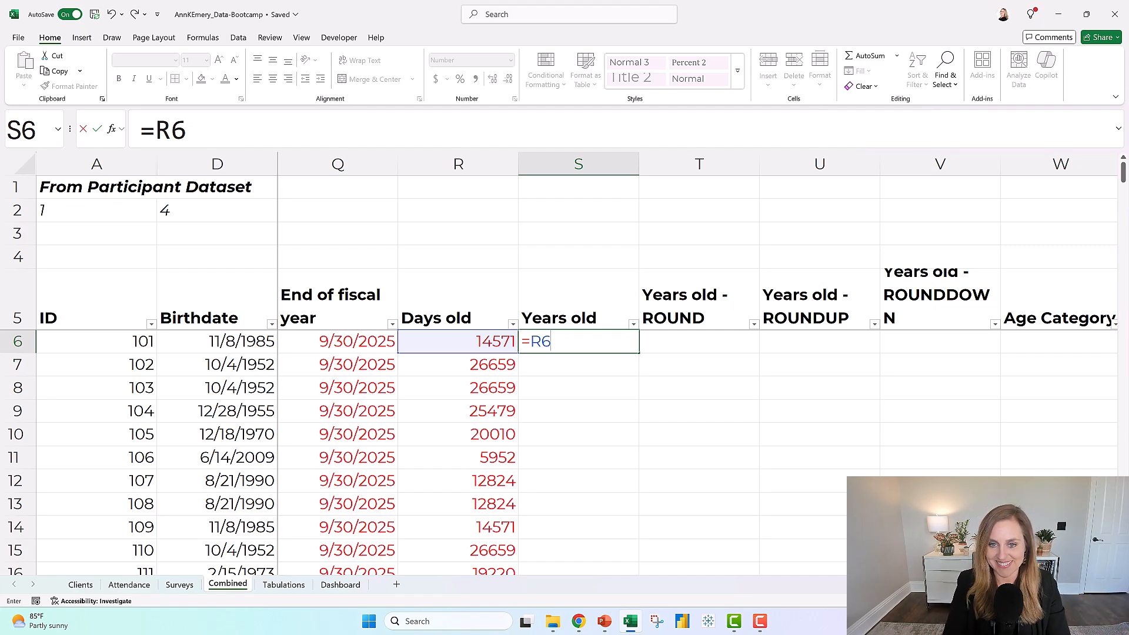
Complete the Years old formula in S6 as =R6/365 and fill it down the column.
text(/365)
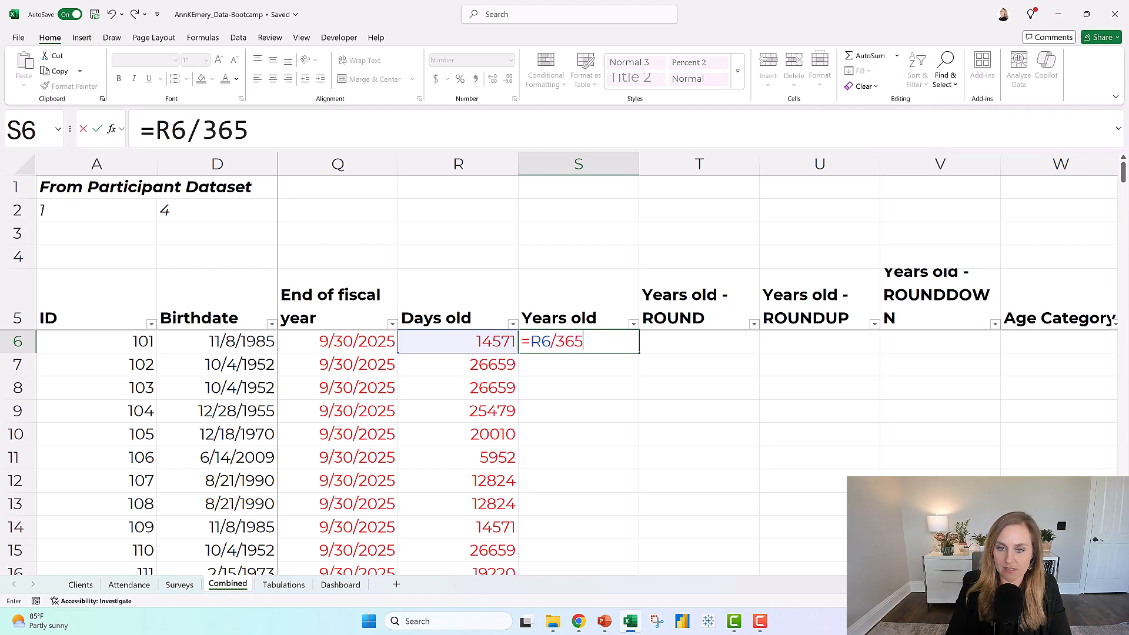
key(Return)
click(611, 341)
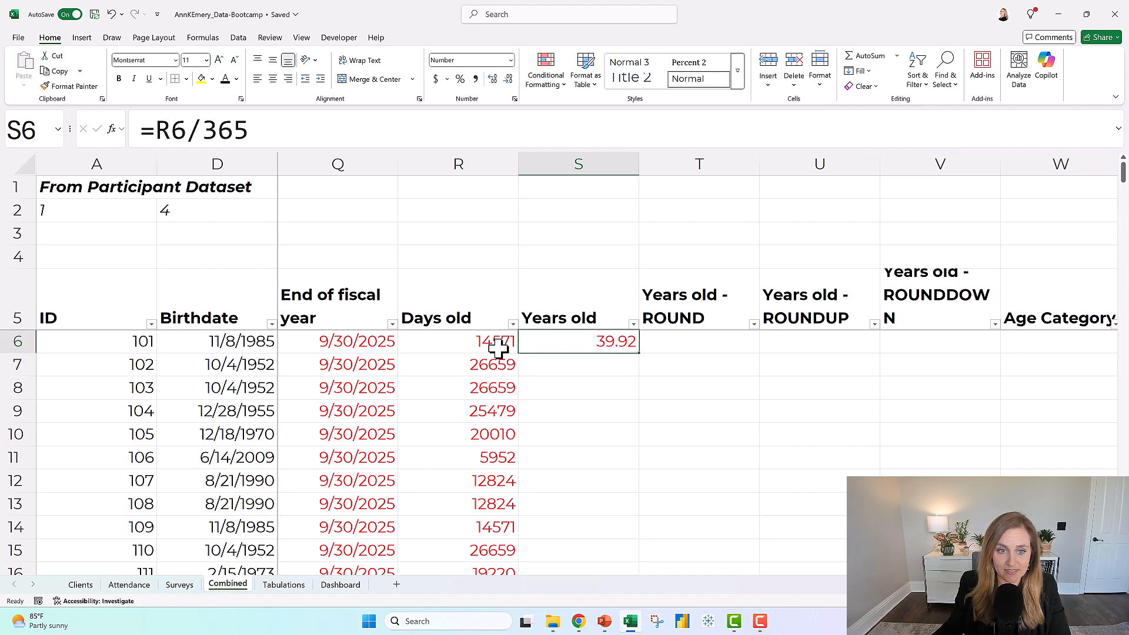
click(355, 342)
click(624, 338)
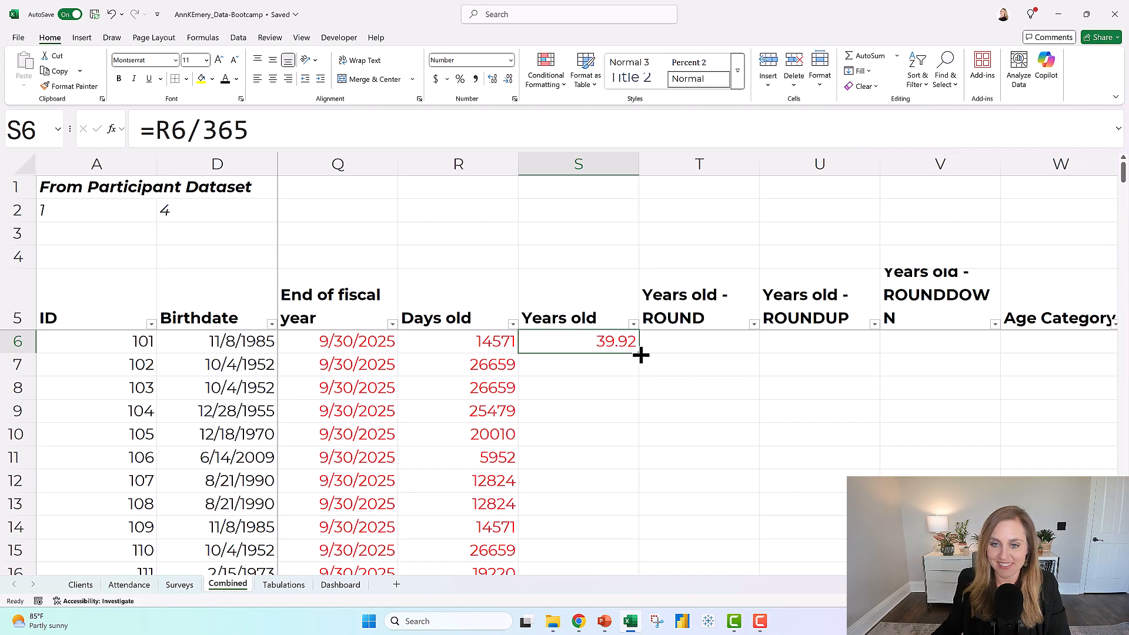
double_click(640, 354)
click(669, 344)
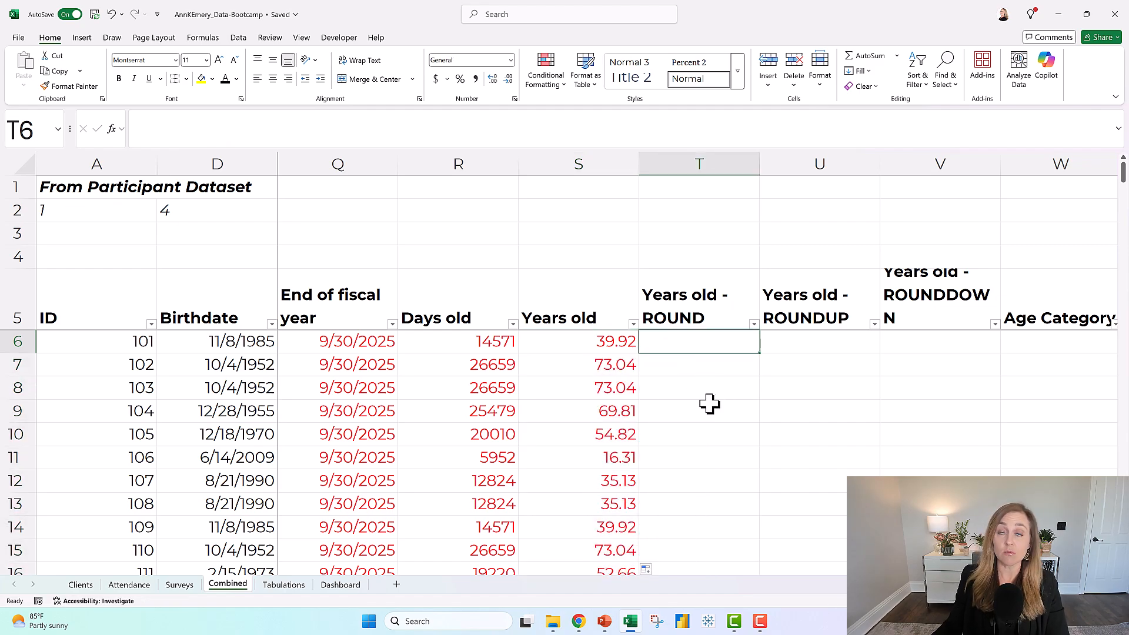
click(590, 344)
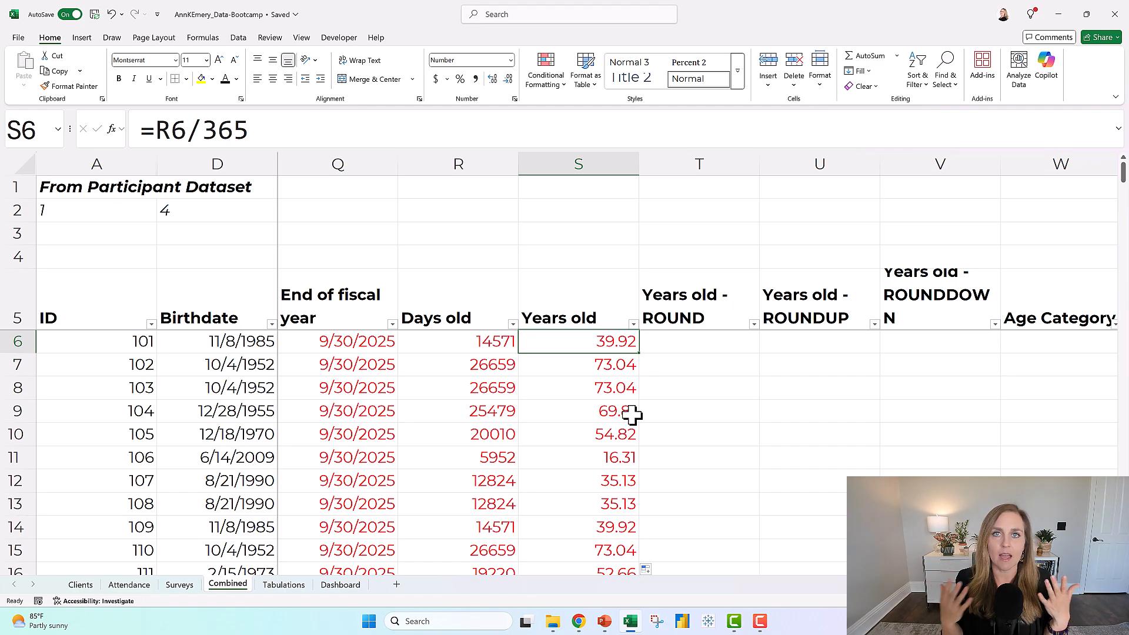
Widen column V slightly so the word ROUNDDOWN in its header fits on one line.
drag(698, 301, 944, 293)
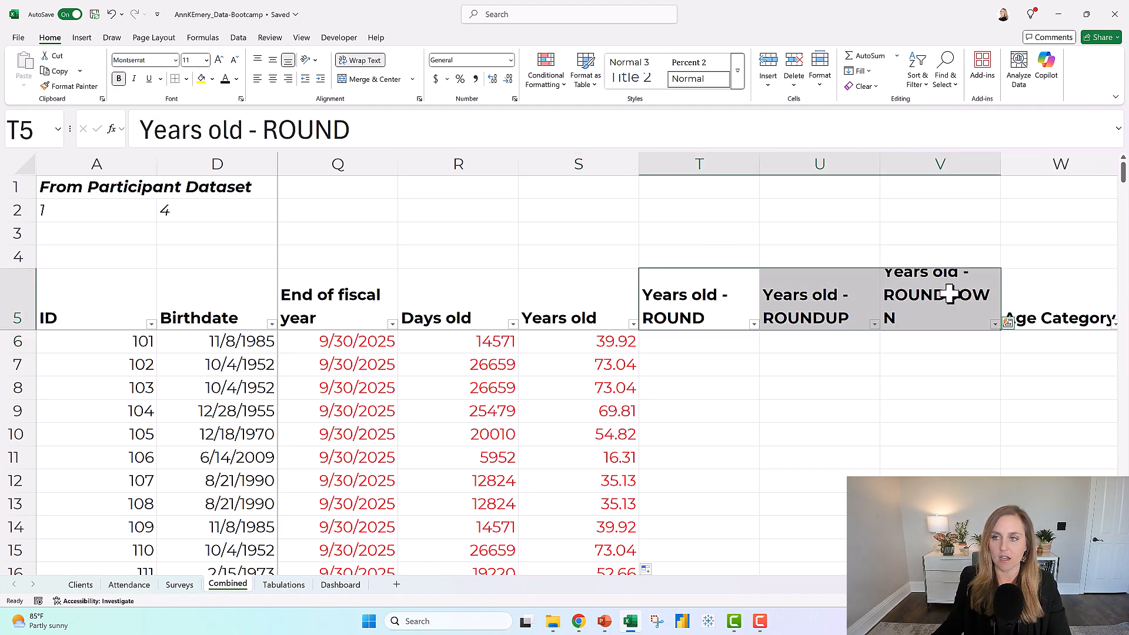
drag(1000, 164, 1013, 165)
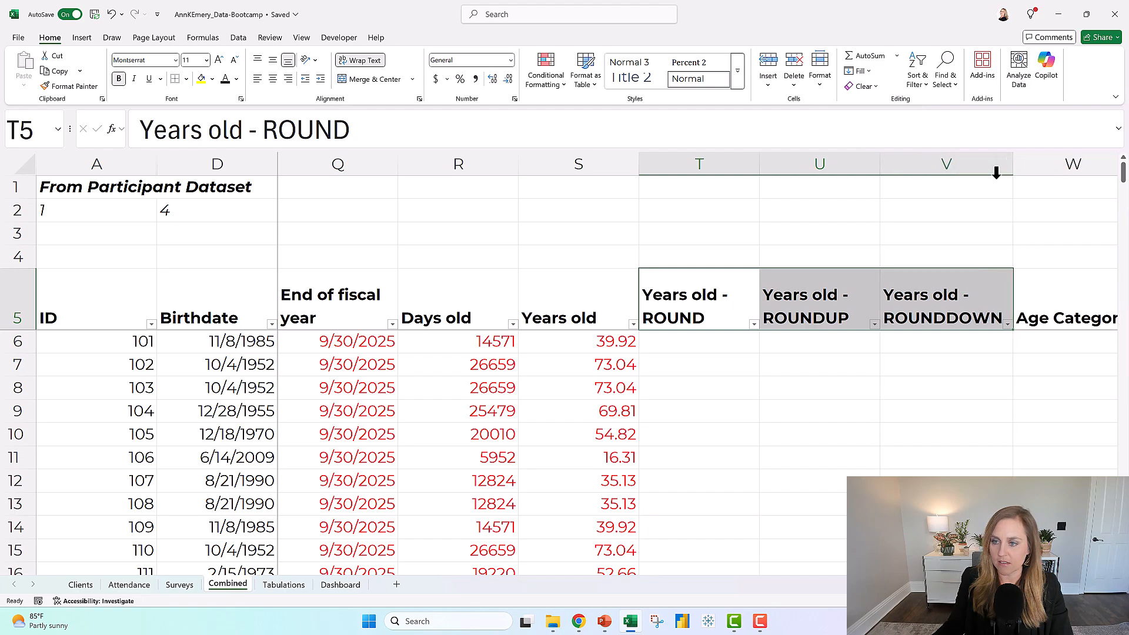
click(700, 318)
click(947, 307)
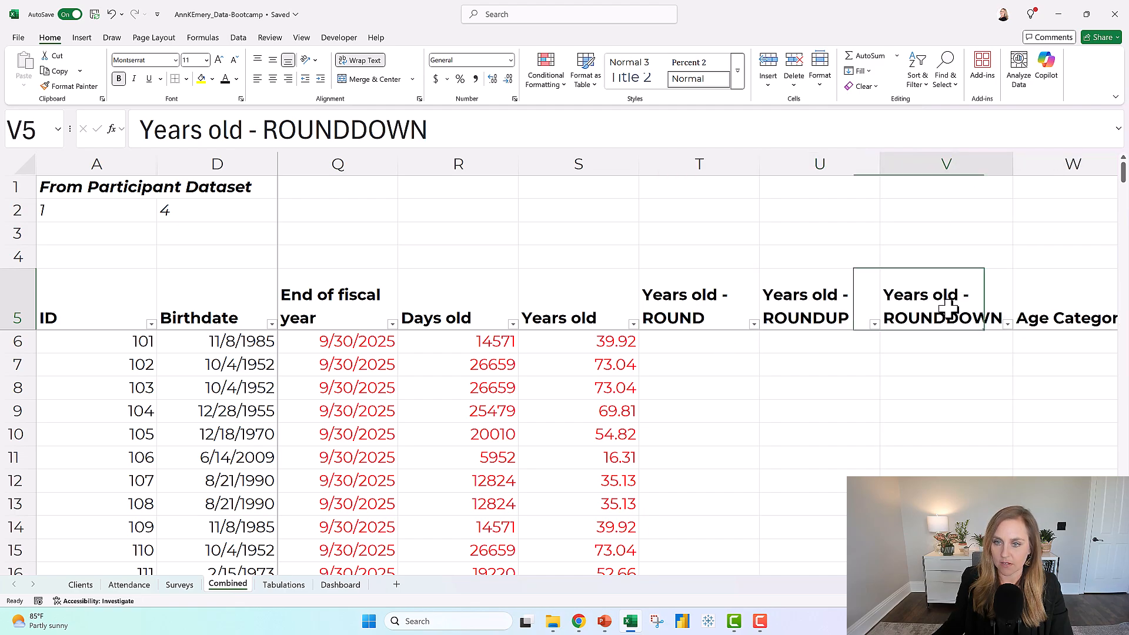
click(746, 310)
click(824, 311)
click(945, 312)
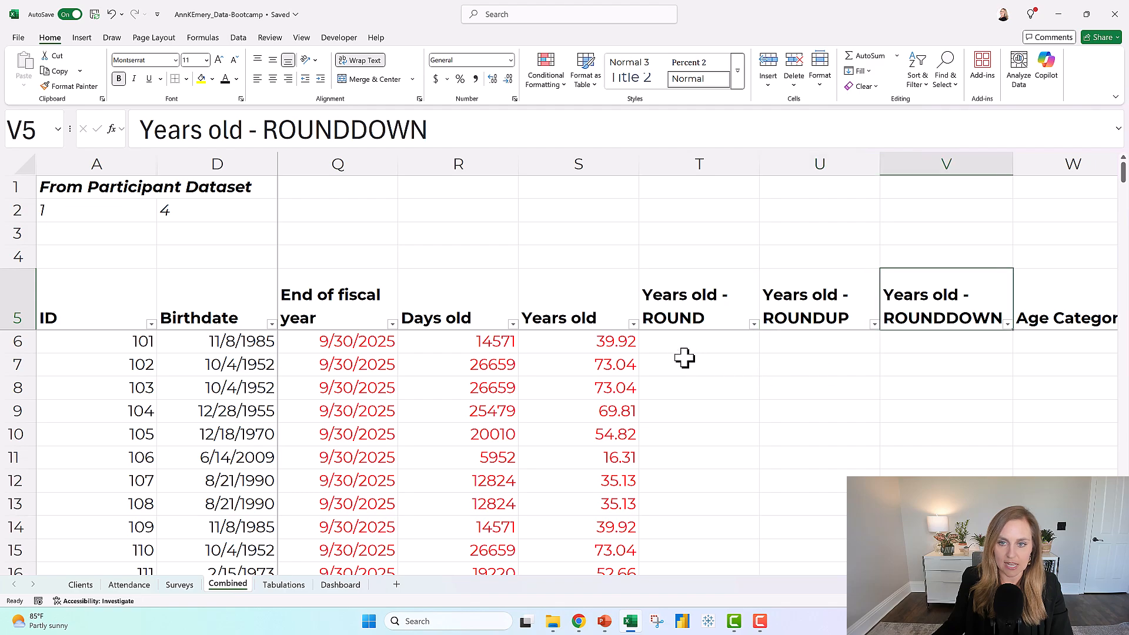
Round the years old value to one decimal place in T6 with the formula =ROUND(S6,1).
click(682, 344)
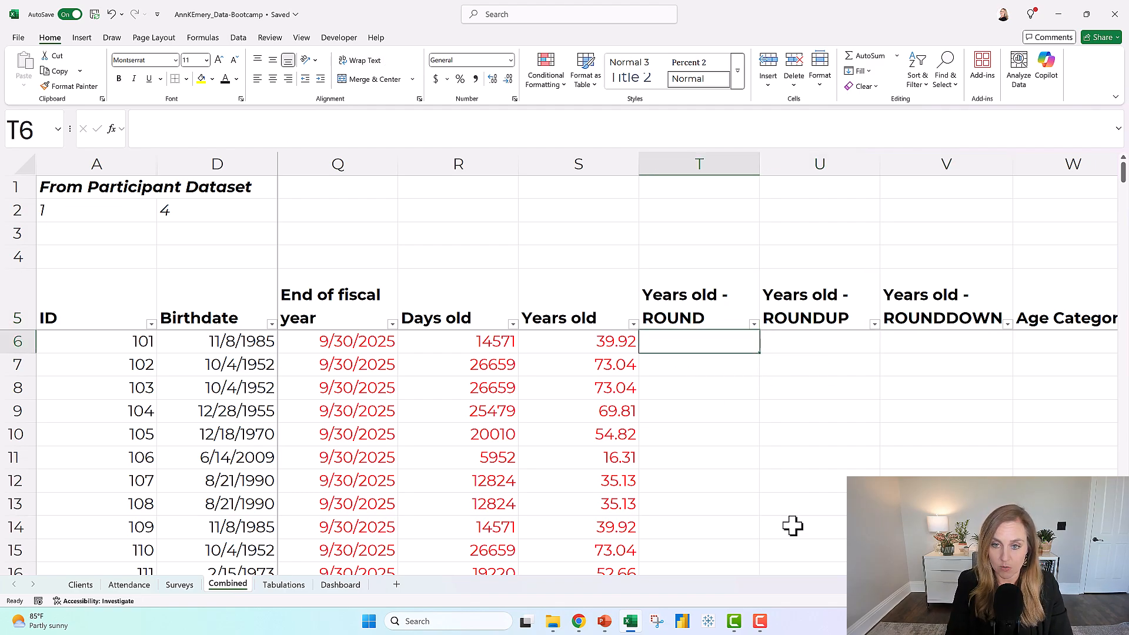
text(=round)
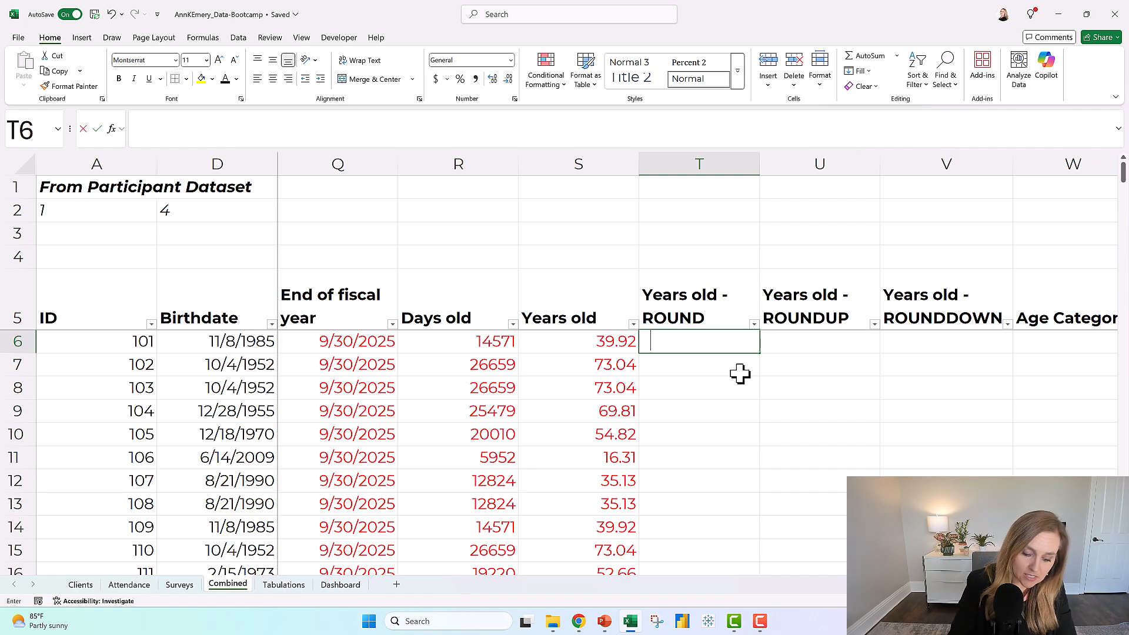
text(()
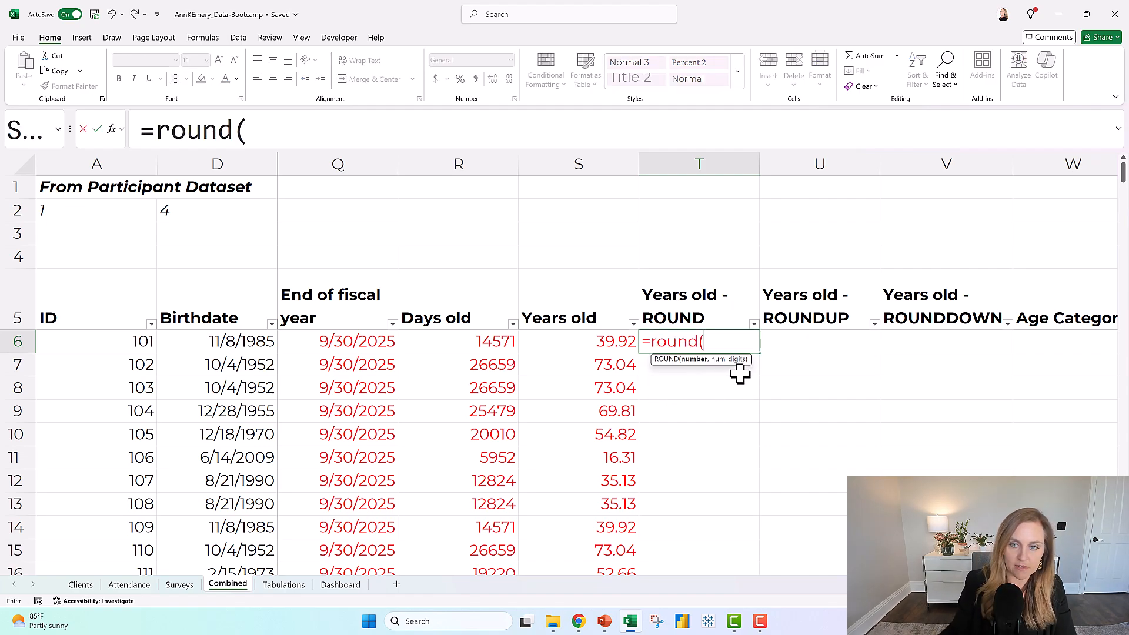
click(575, 340)
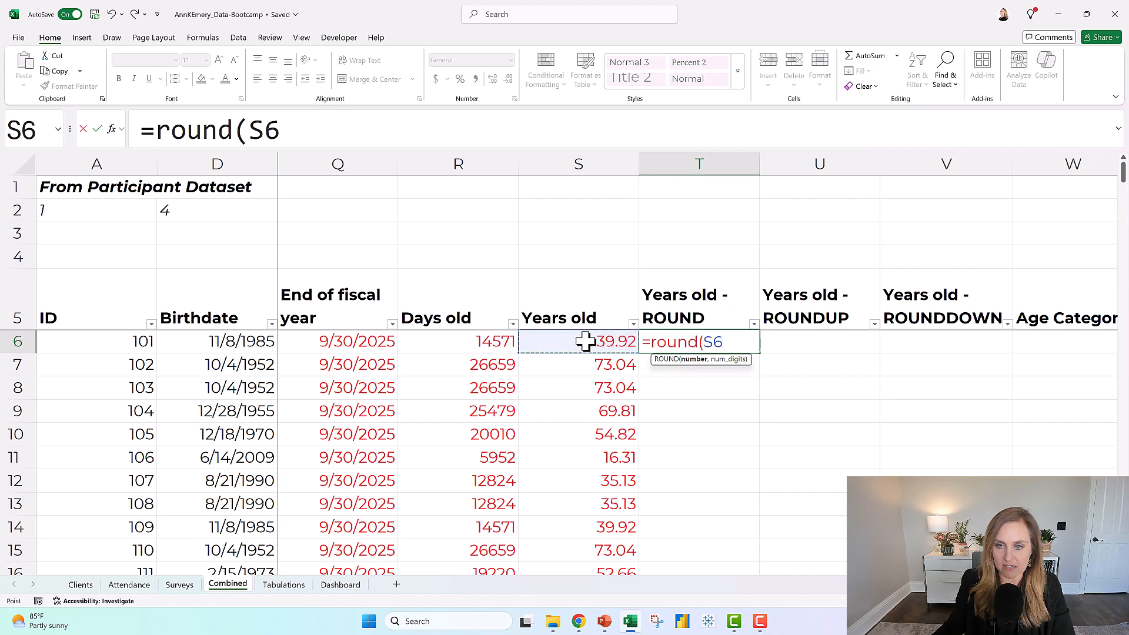
text(,)
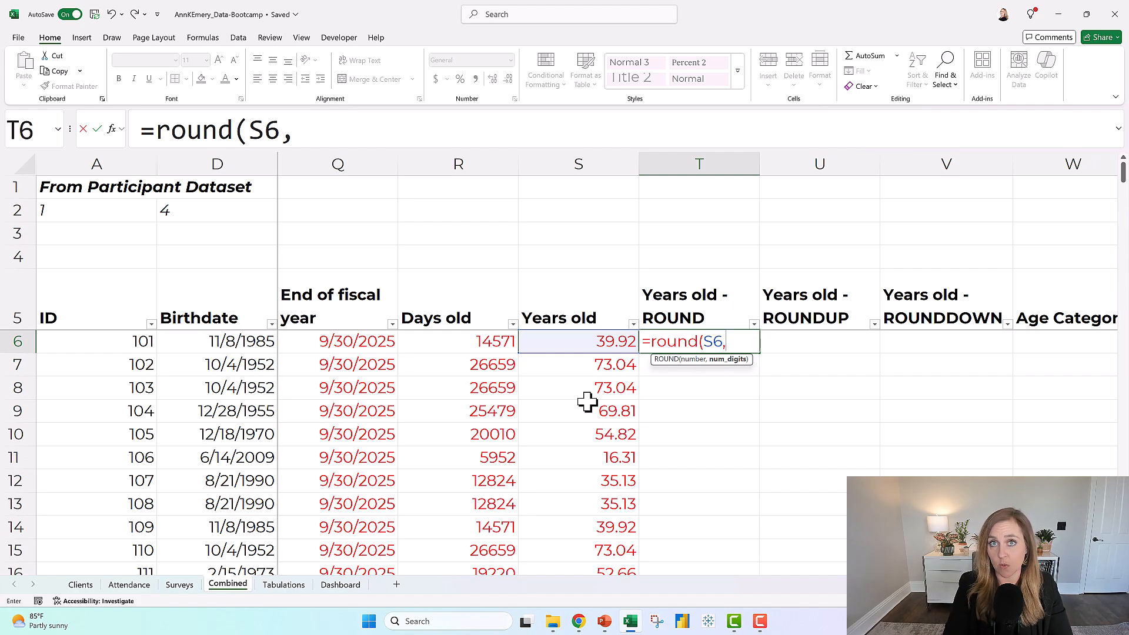
text(1)
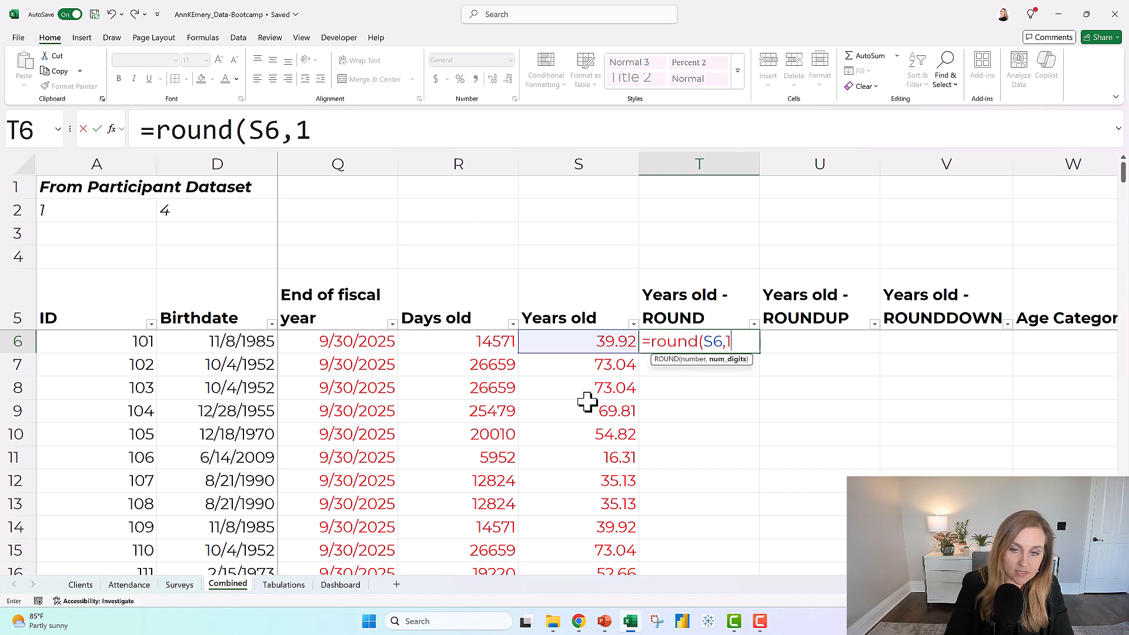
text())
key(Return)
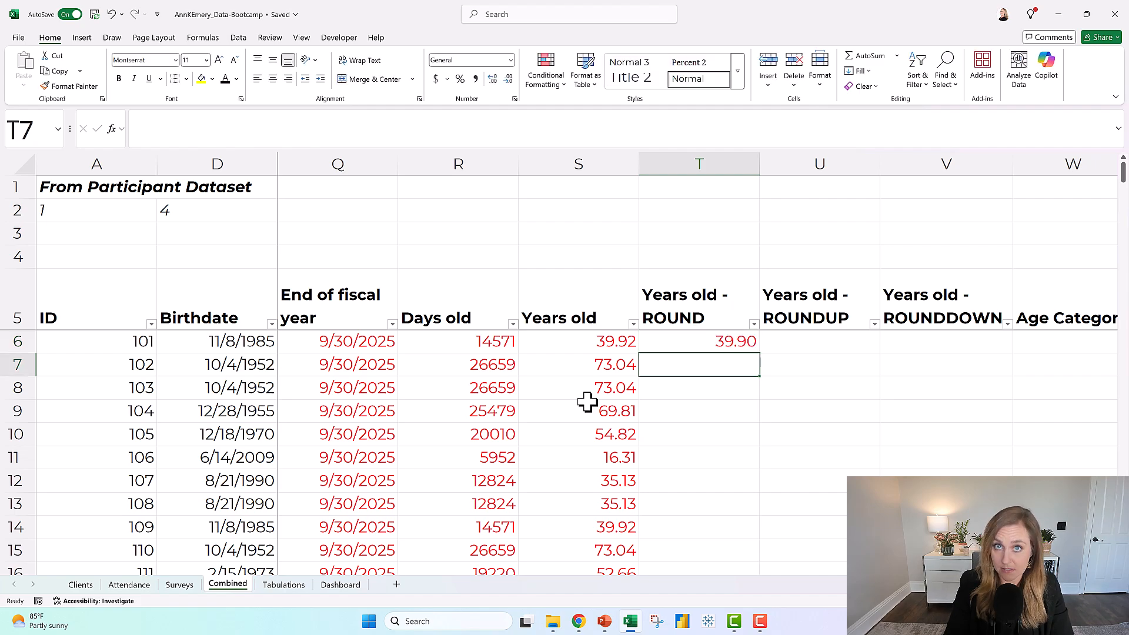
Change the number of digits in T6's ROUND formula to 0, giving =ROUND(S6,0).
key(Up)
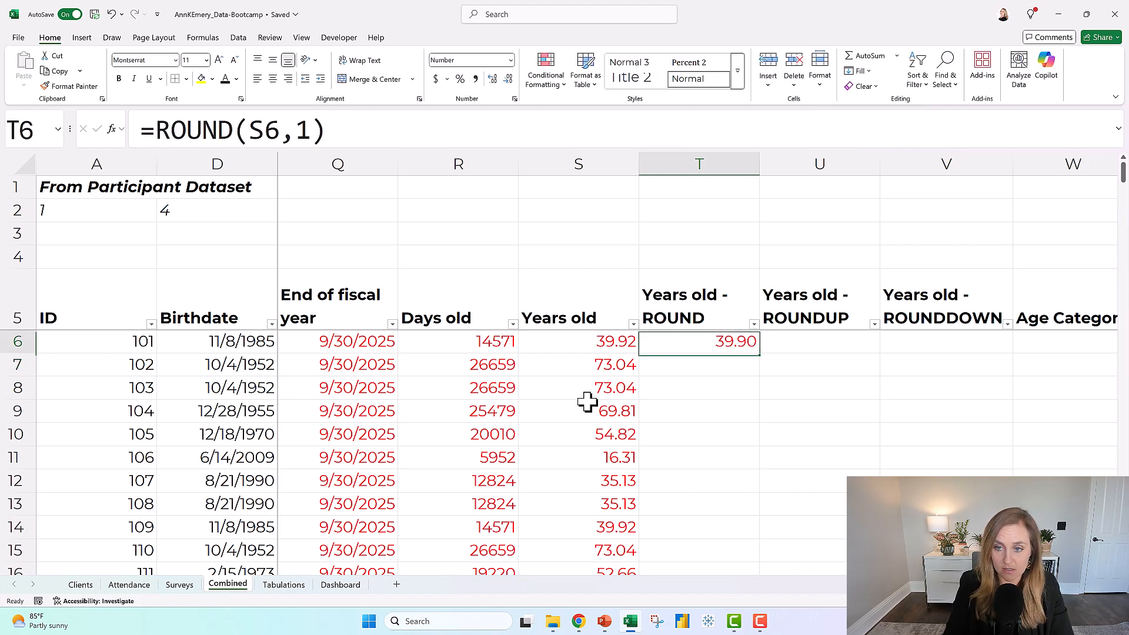
double_click(303, 130)
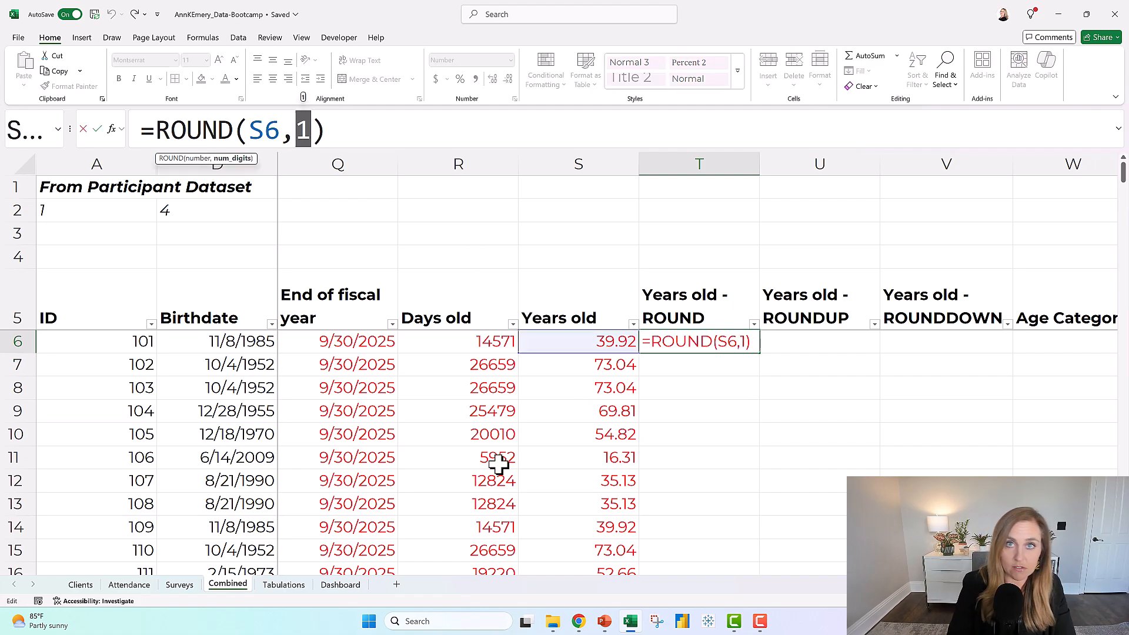
text(0)
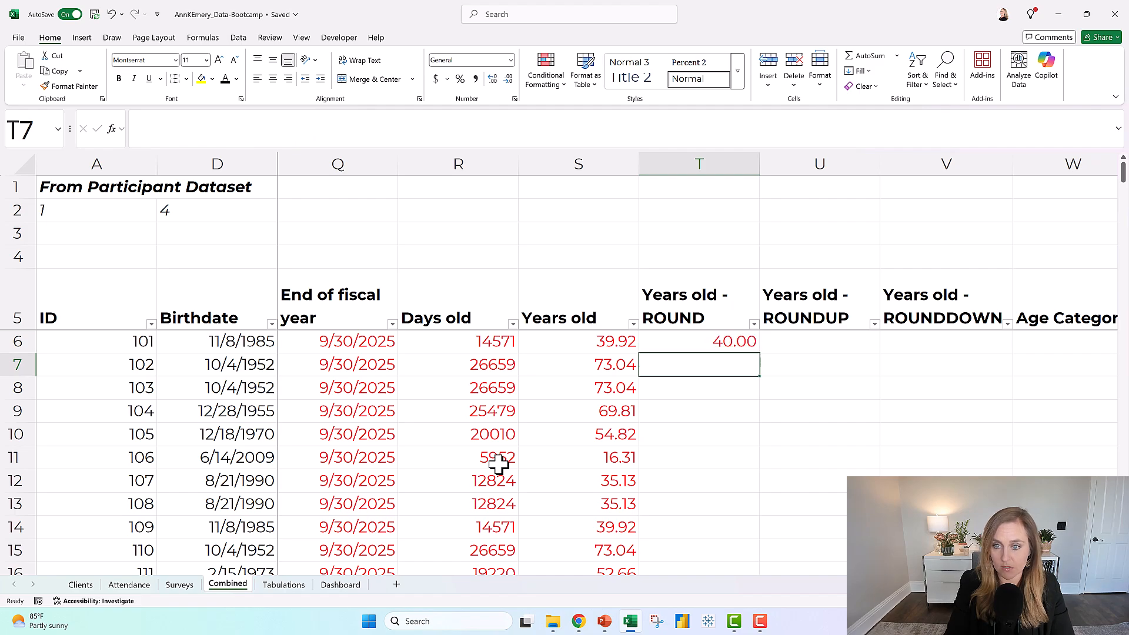
key(Up)
click(604, 335)
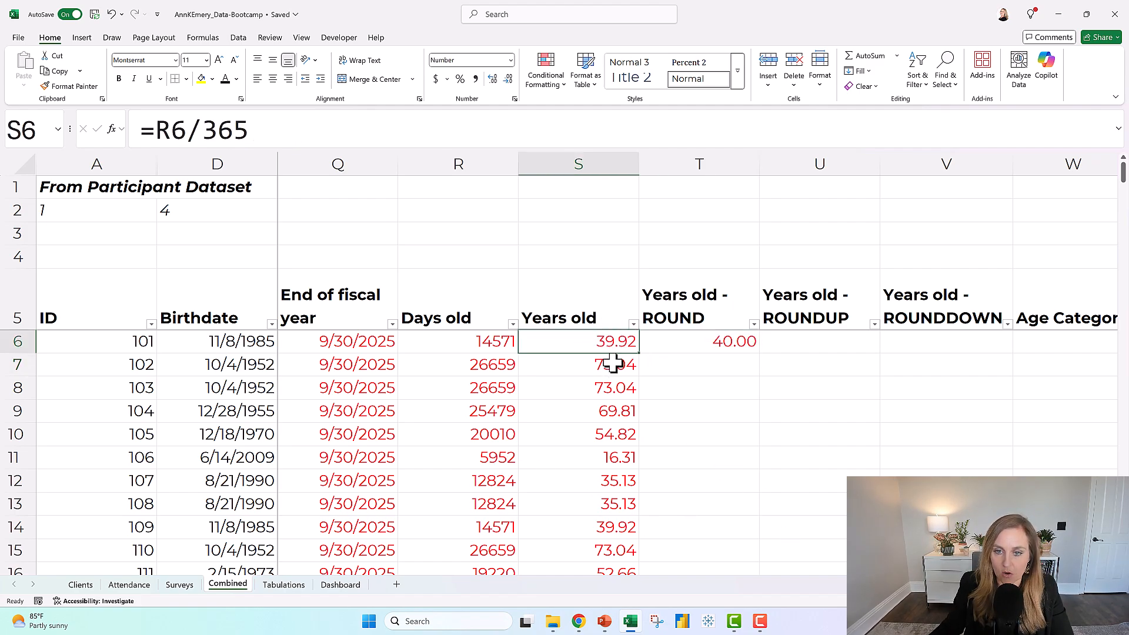
click(614, 365)
click(747, 349)
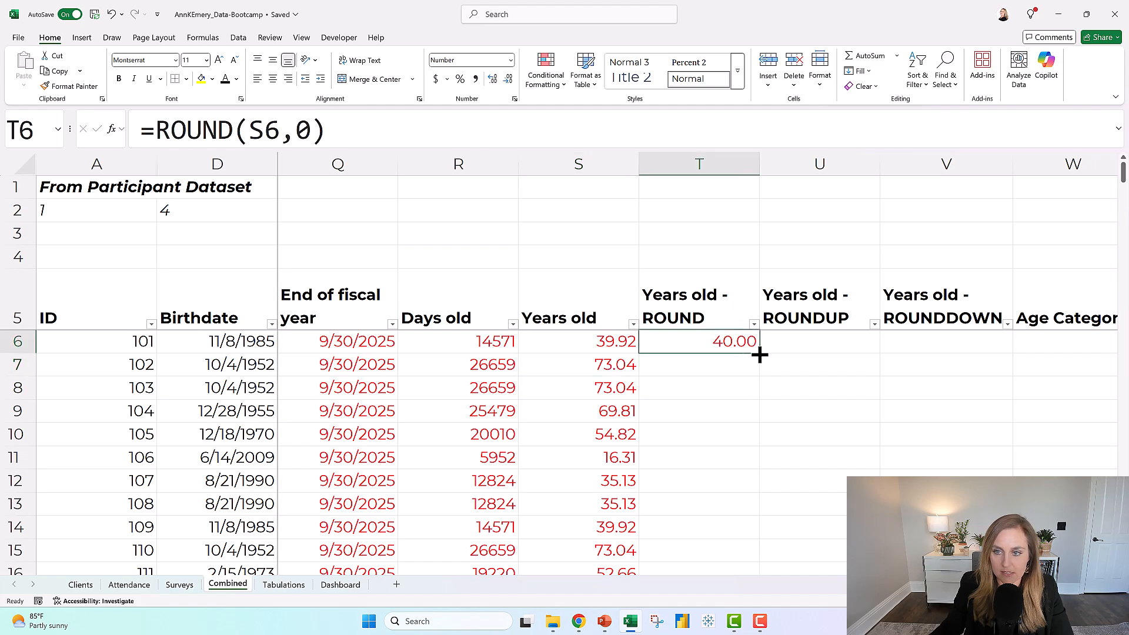
Fill the ROUND formula from T6 down the column and format the results with no decimal places.
double_click(758, 354)
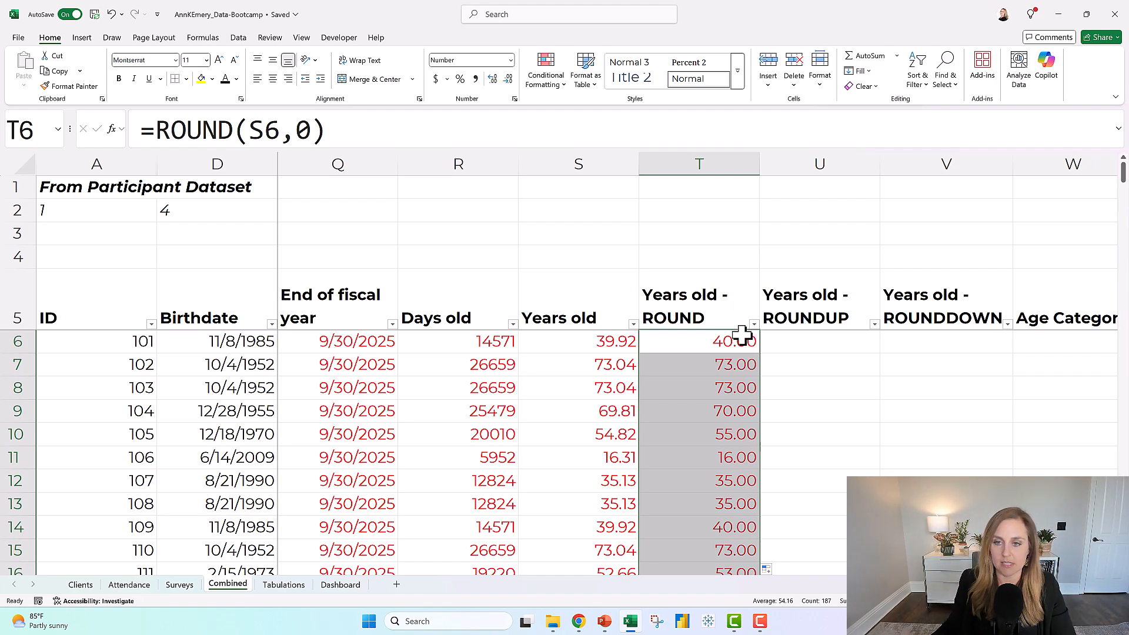
click(509, 78)
click(508, 78)
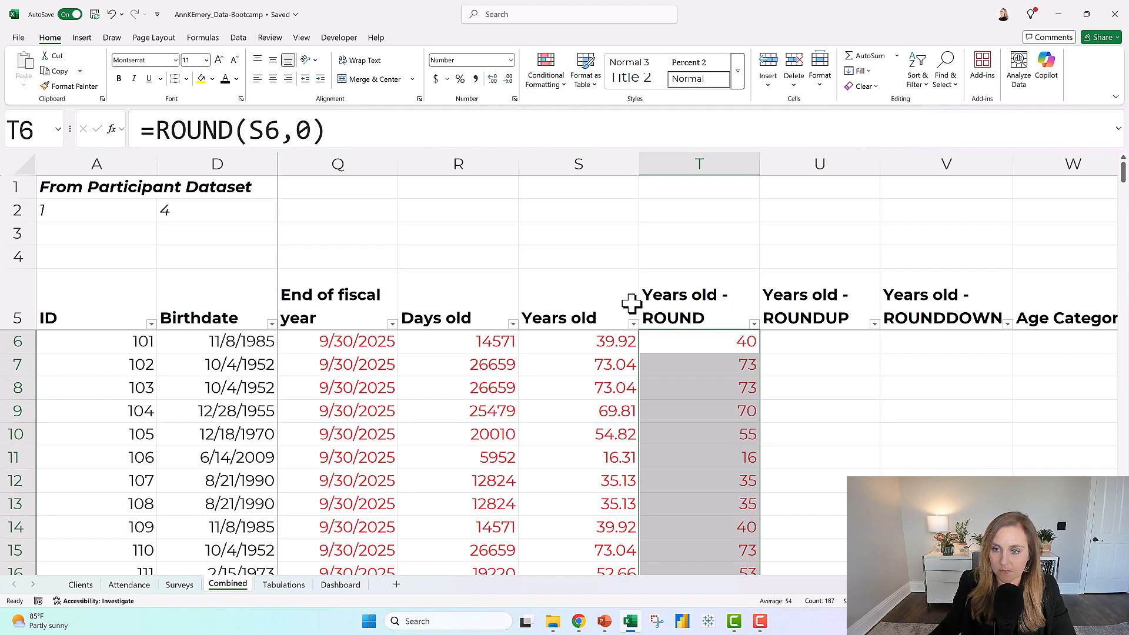
Round the years old value up to a whole number in U6 with the formula =ROUNDUP(S6,0).
click(826, 343)
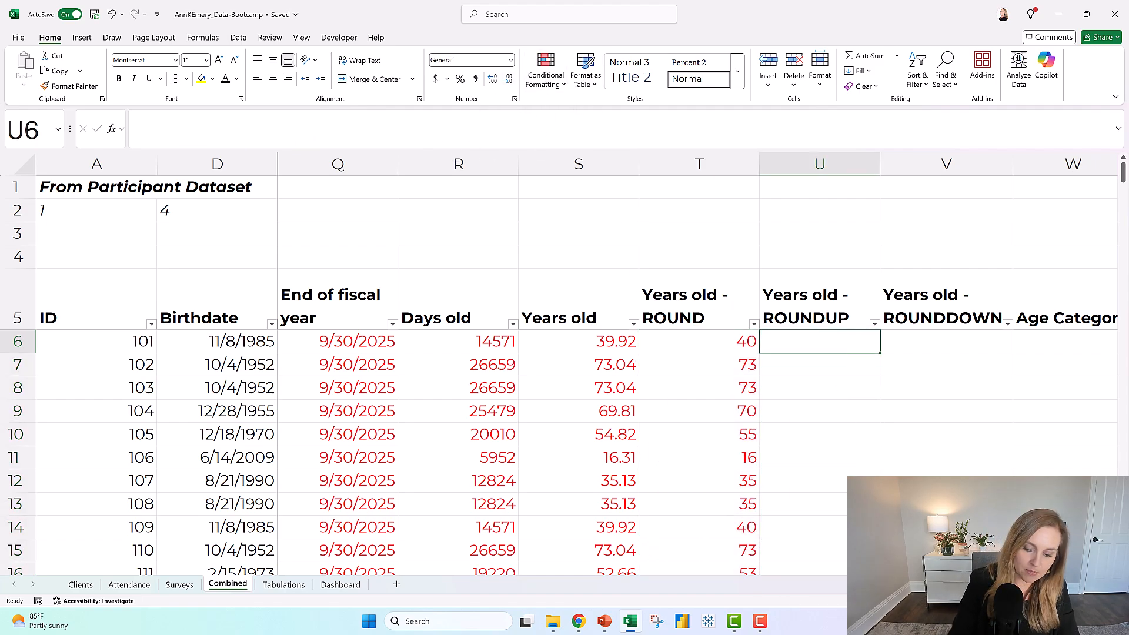
text(=roundup()
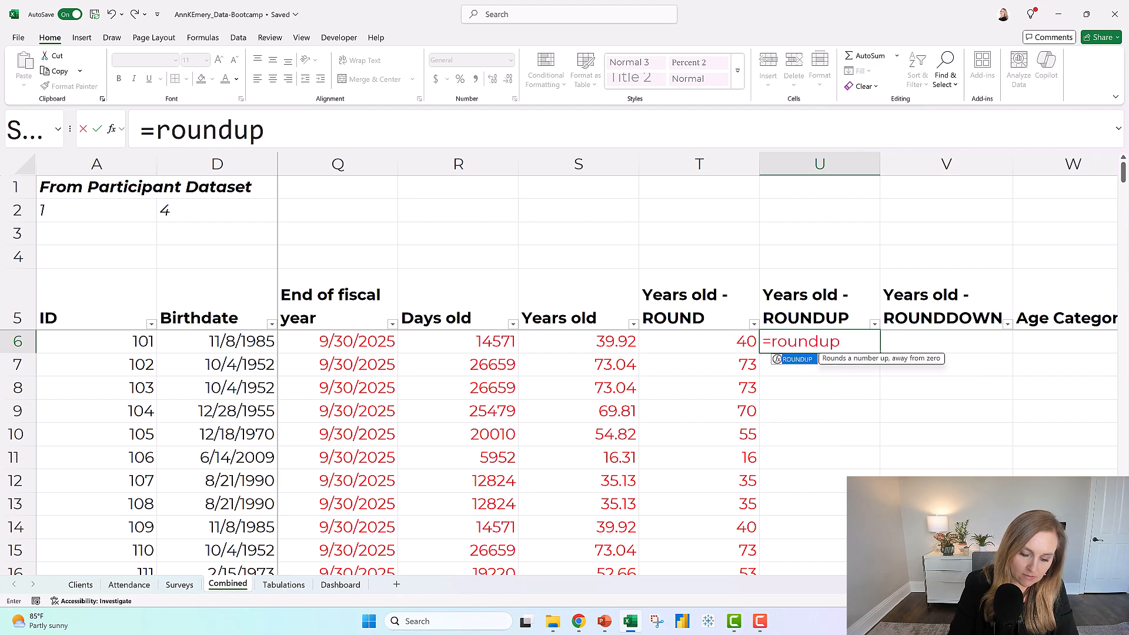
click(573, 342)
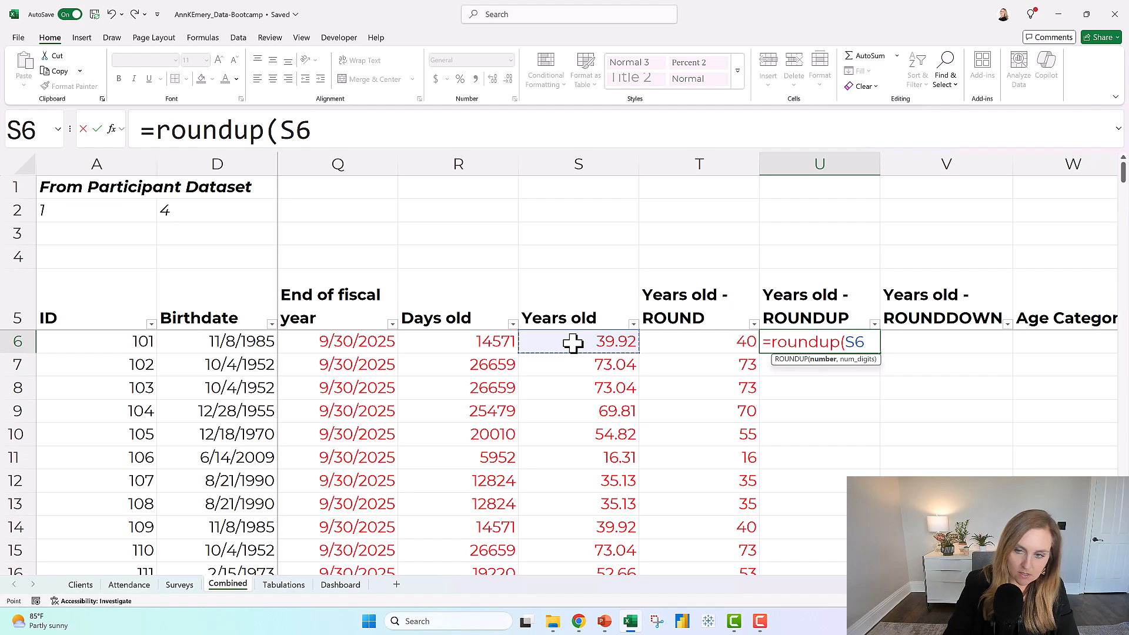
text(,0)
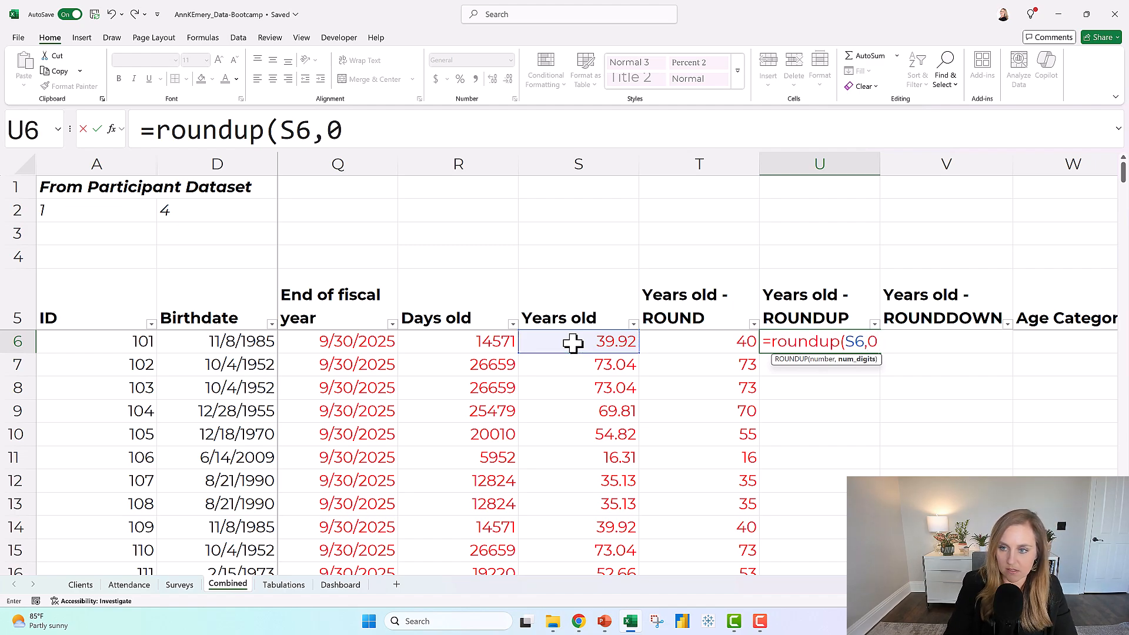
text())
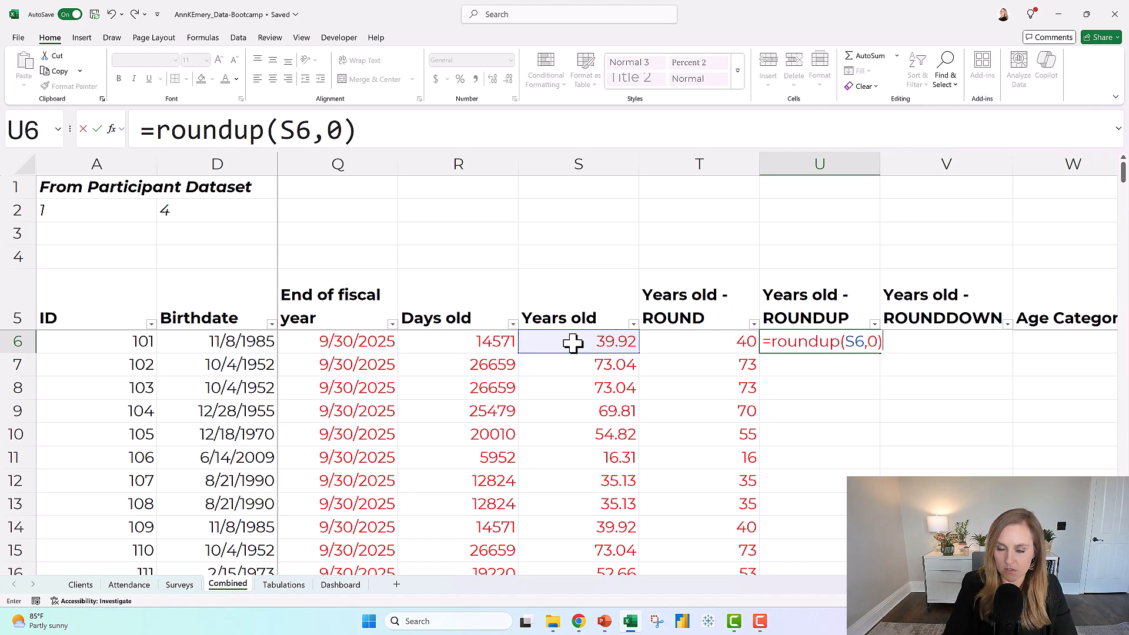
key(Return)
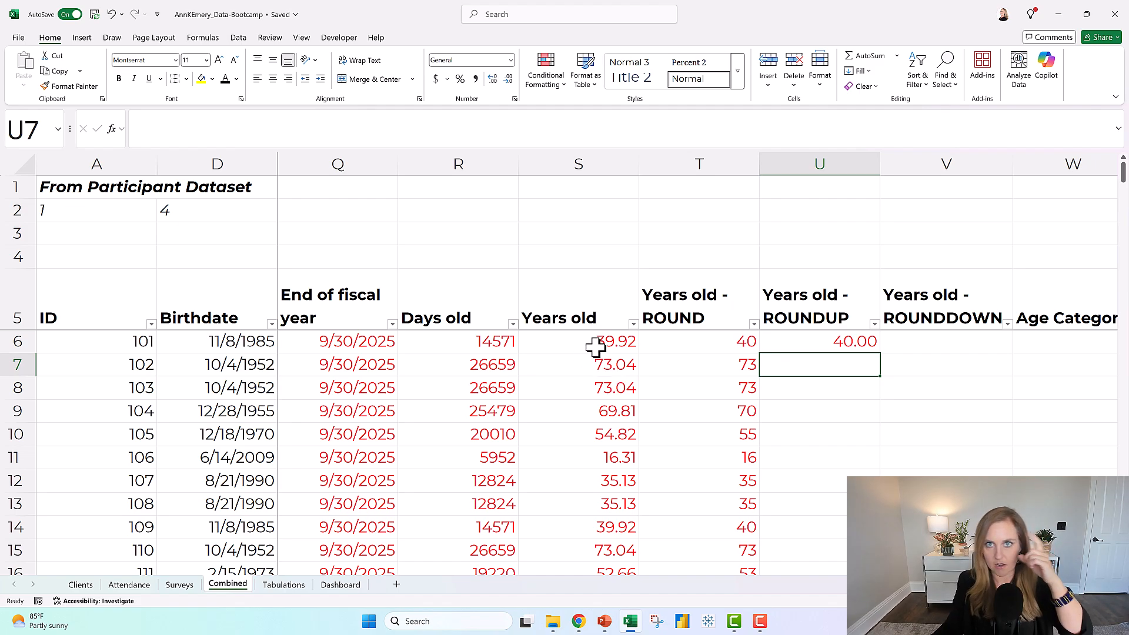
Fill the ROUNDUP formula from U6 down the column and compare the rounded-up age in row 7 with its exact age.
click(813, 346)
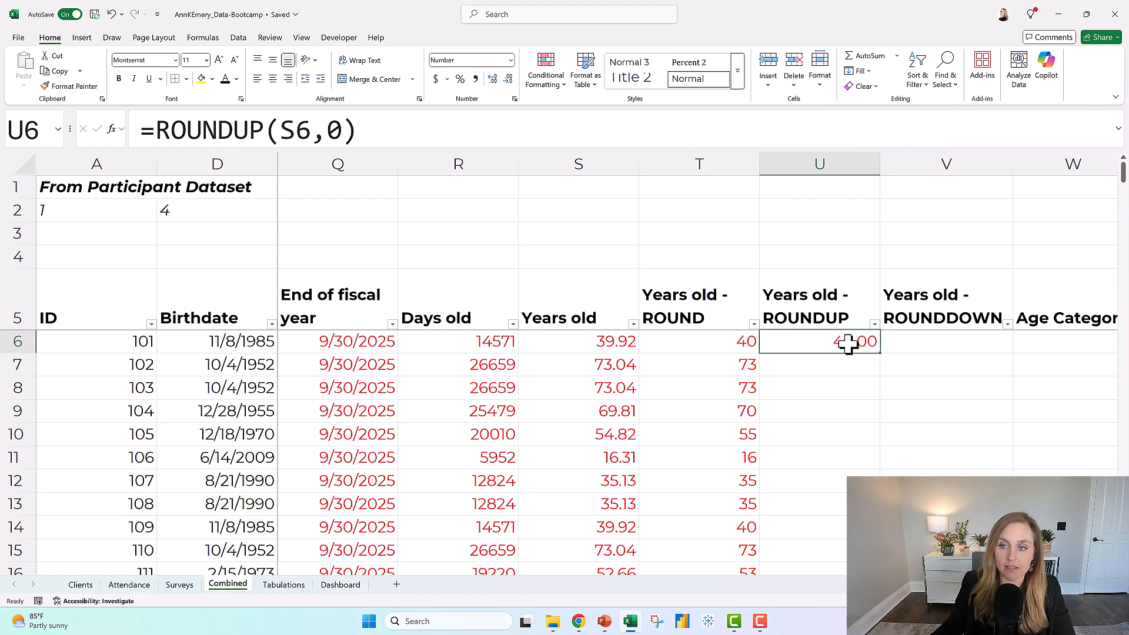
click(602, 369)
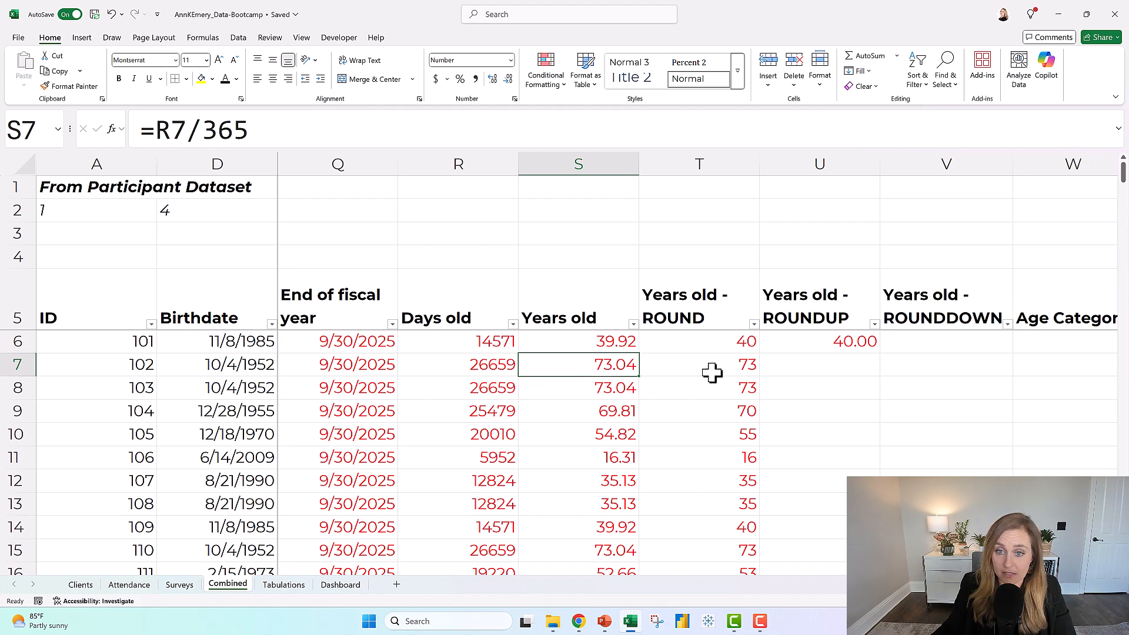
click(849, 345)
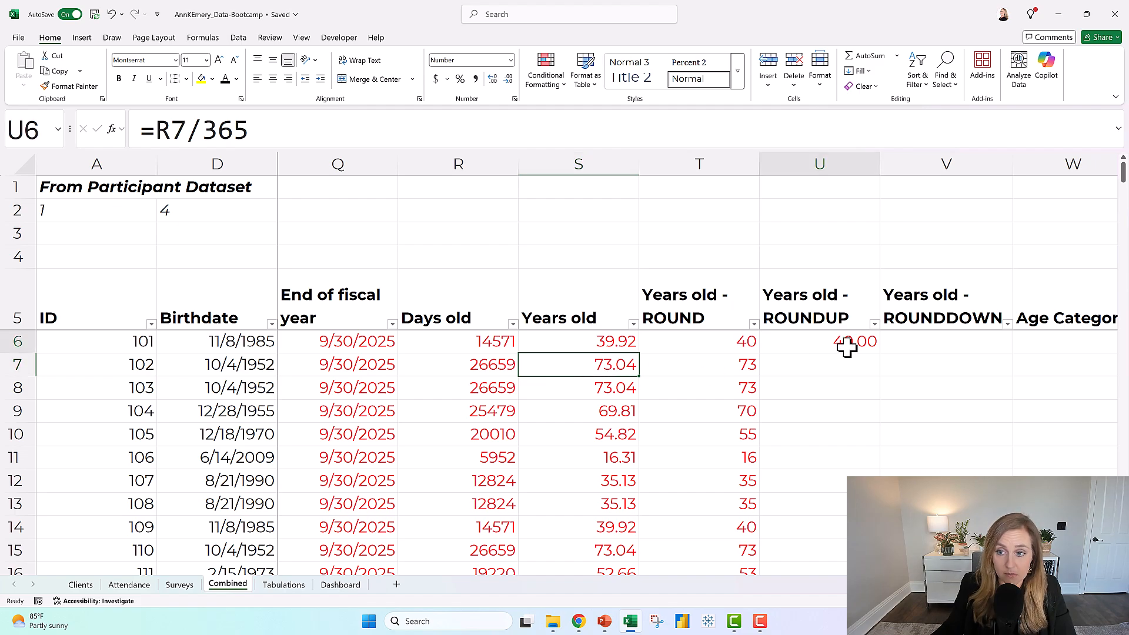
double_click(880, 352)
click(585, 366)
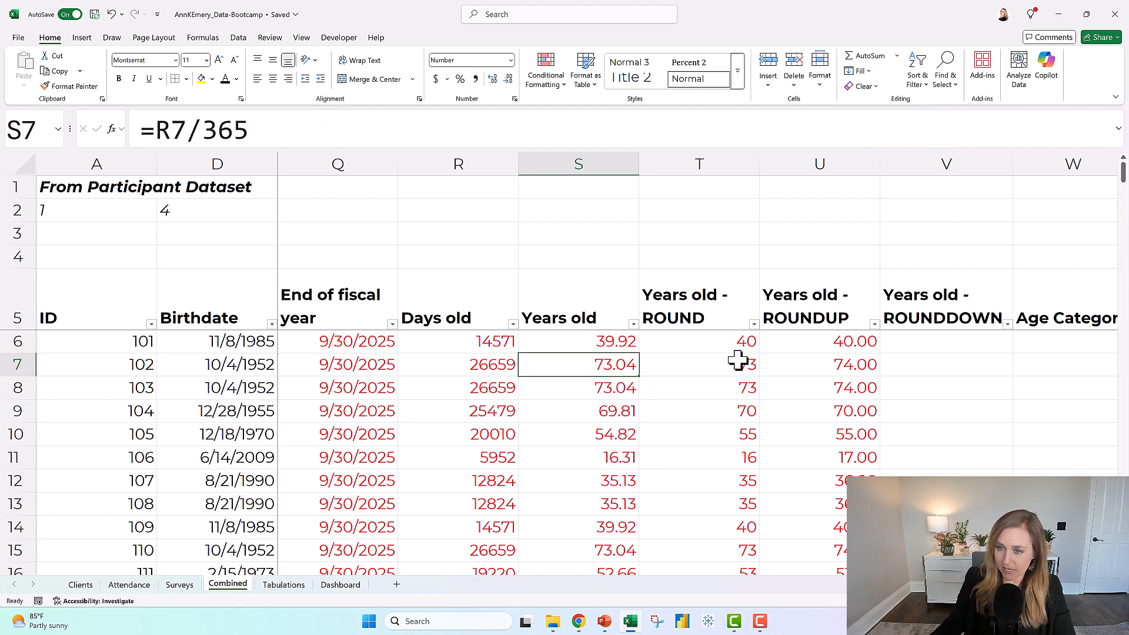
click(807, 366)
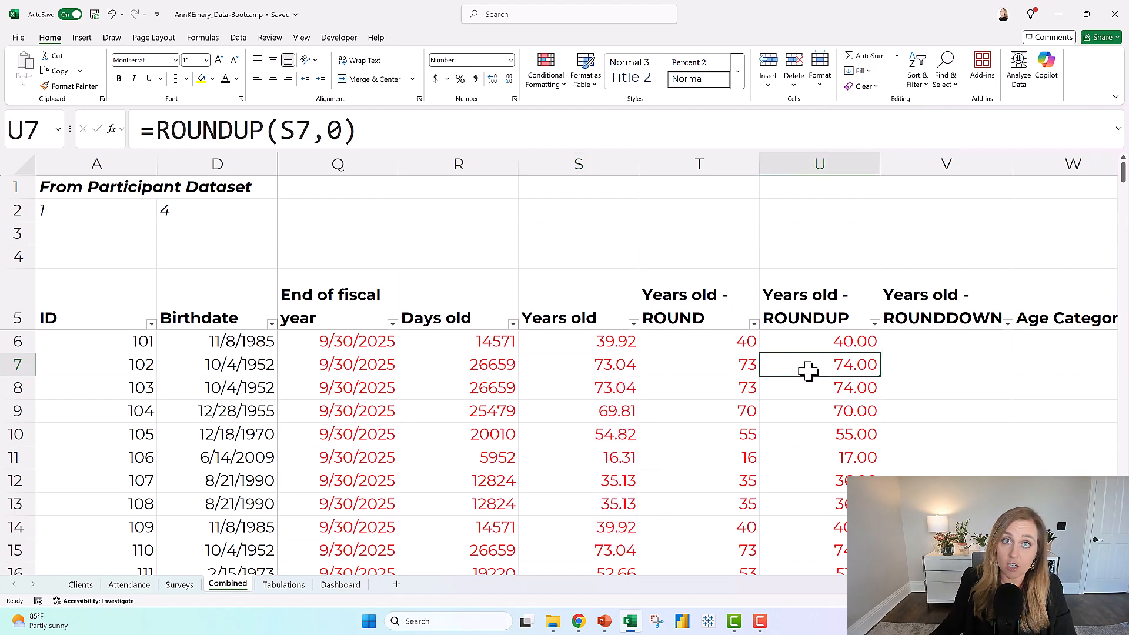
click(586, 363)
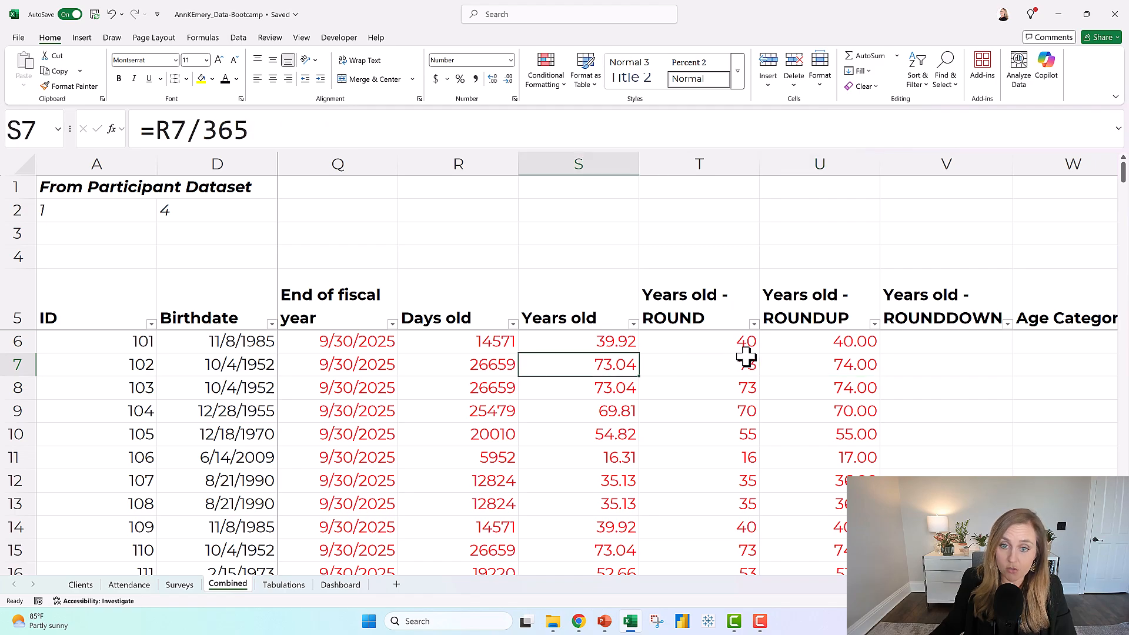
click(810, 365)
Round the years old value down in V6 with the formula =ROUNDDOWN(S6,0) and fill it down the column.
click(927, 341)
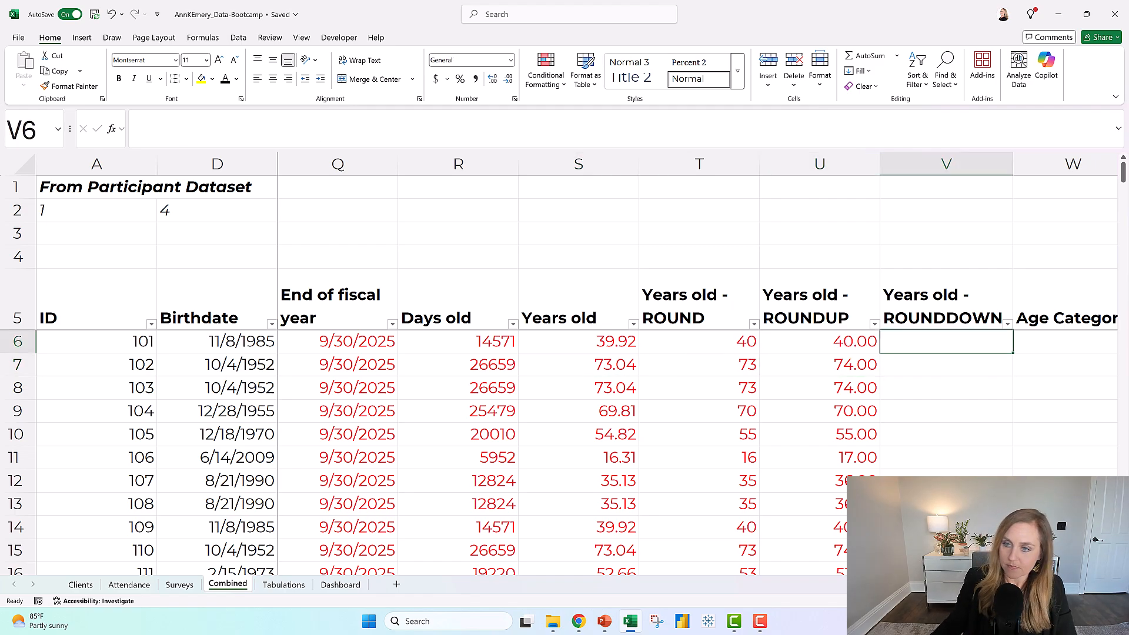
text(=ro)
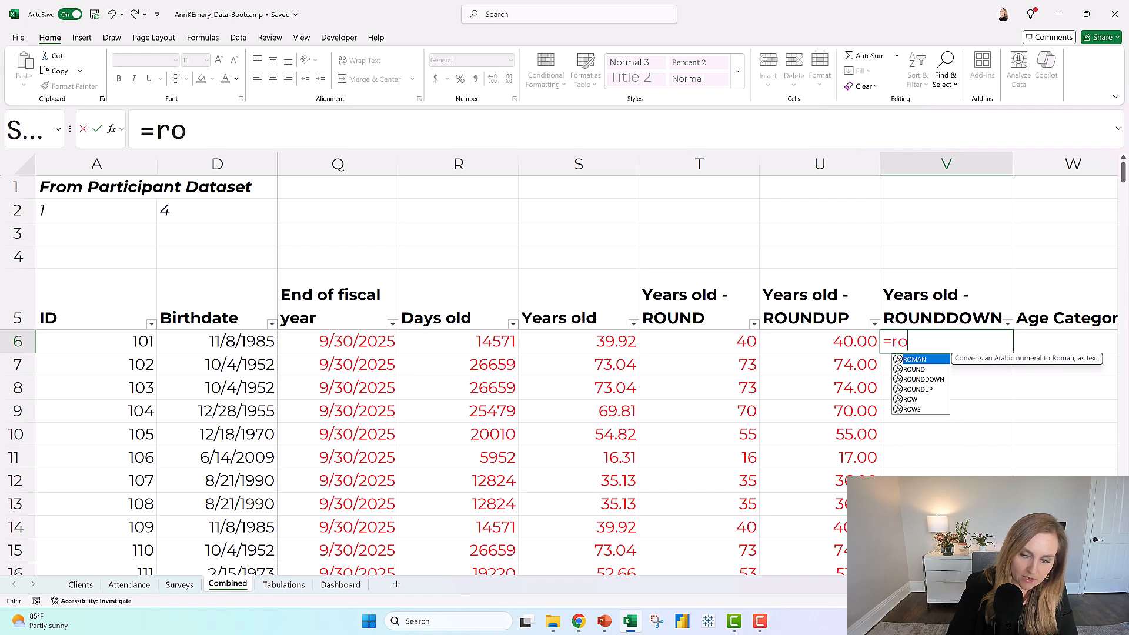
text(unddown)
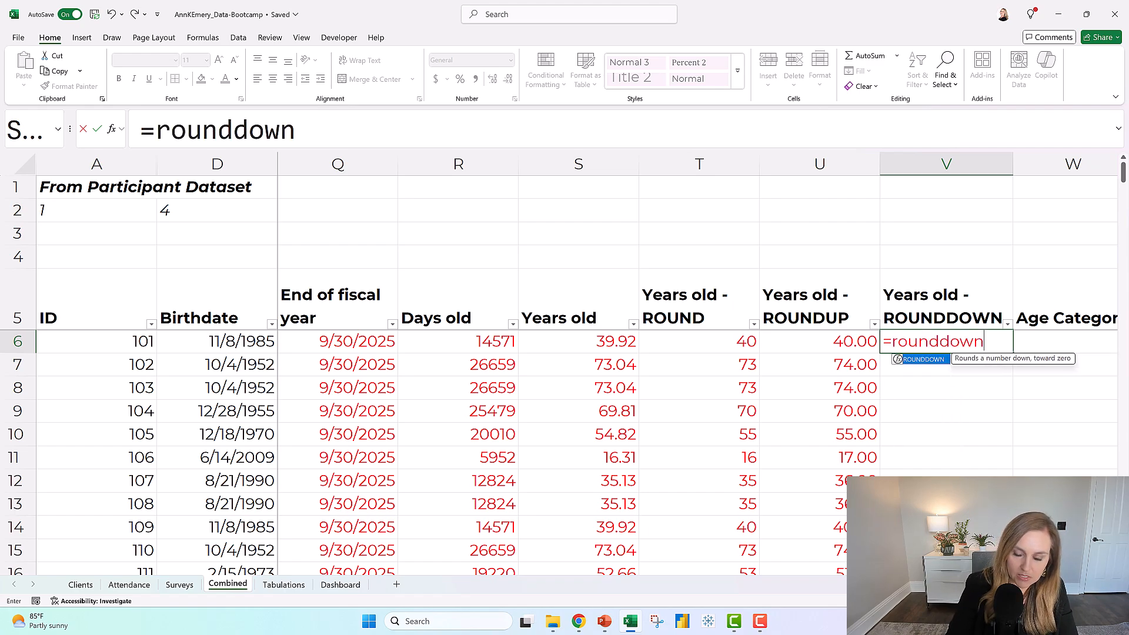
text(()
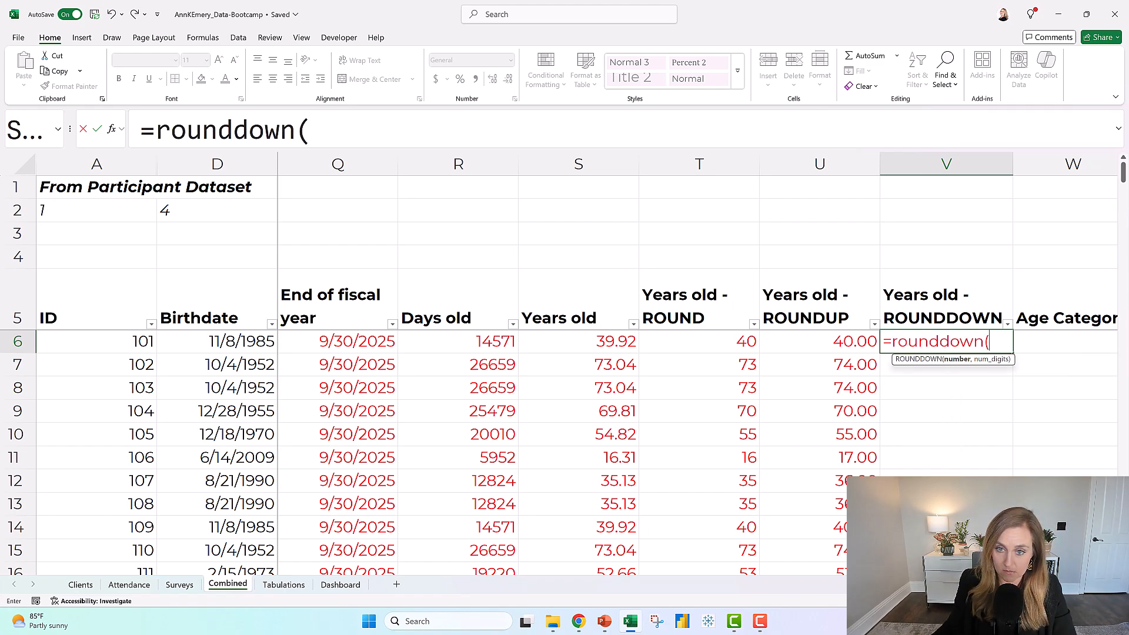
click(586, 345)
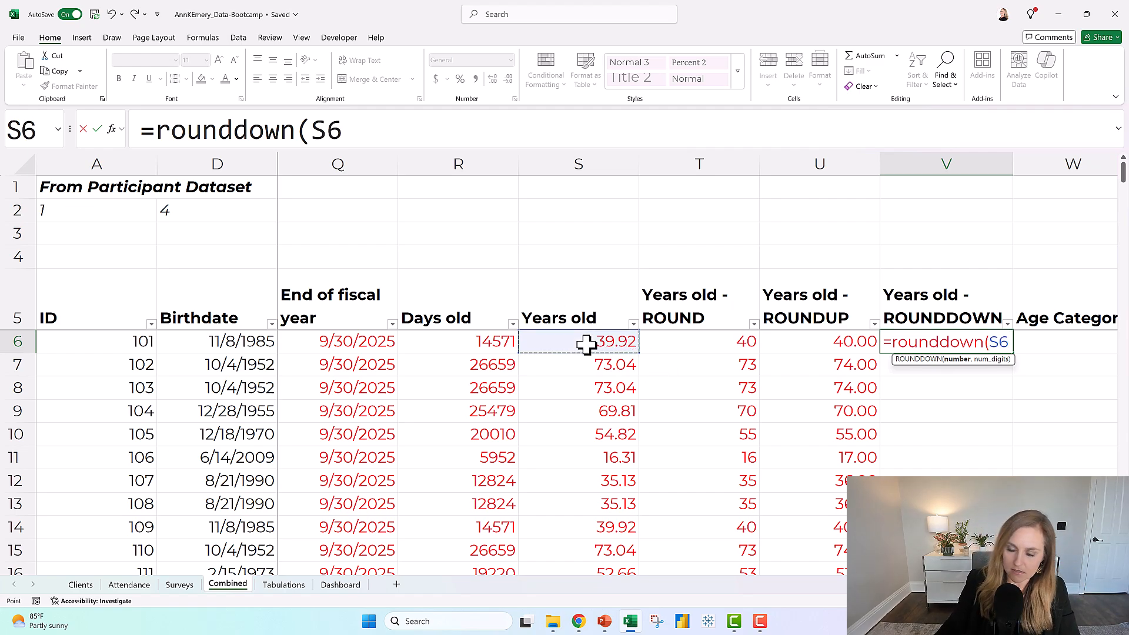
text(,0))
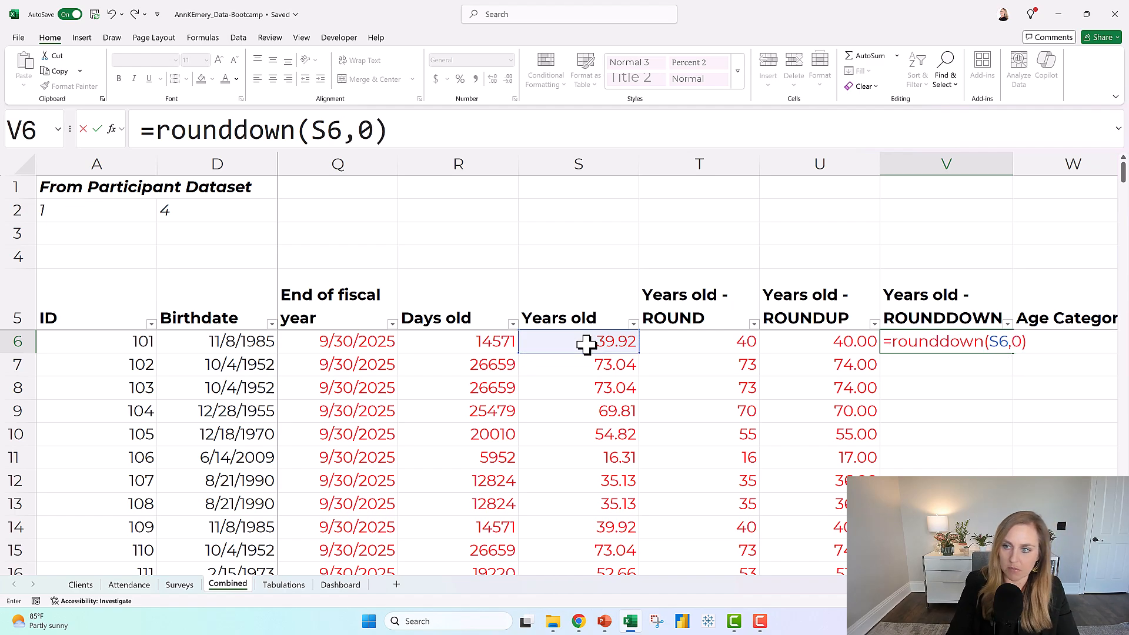
key(Return)
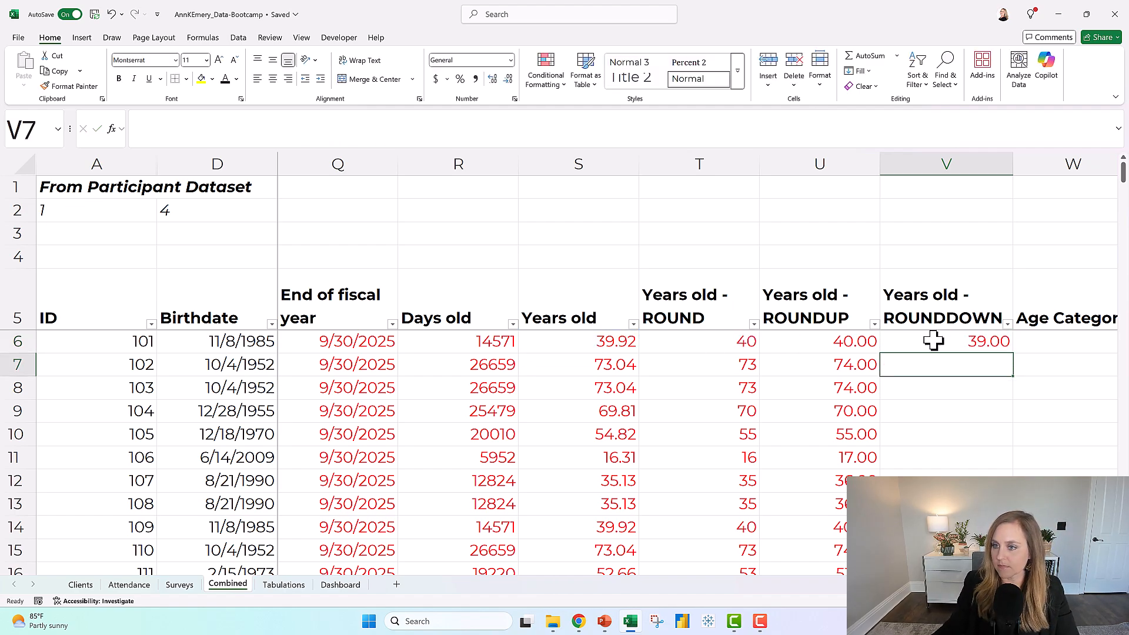
click(935, 338)
double_click(1014, 356)
Format all ROUNDUP and ROUNDDOWN results in columns U and V with no decimal places.
drag(862, 345, 860, 343)
key(ctrl+shift+Down)
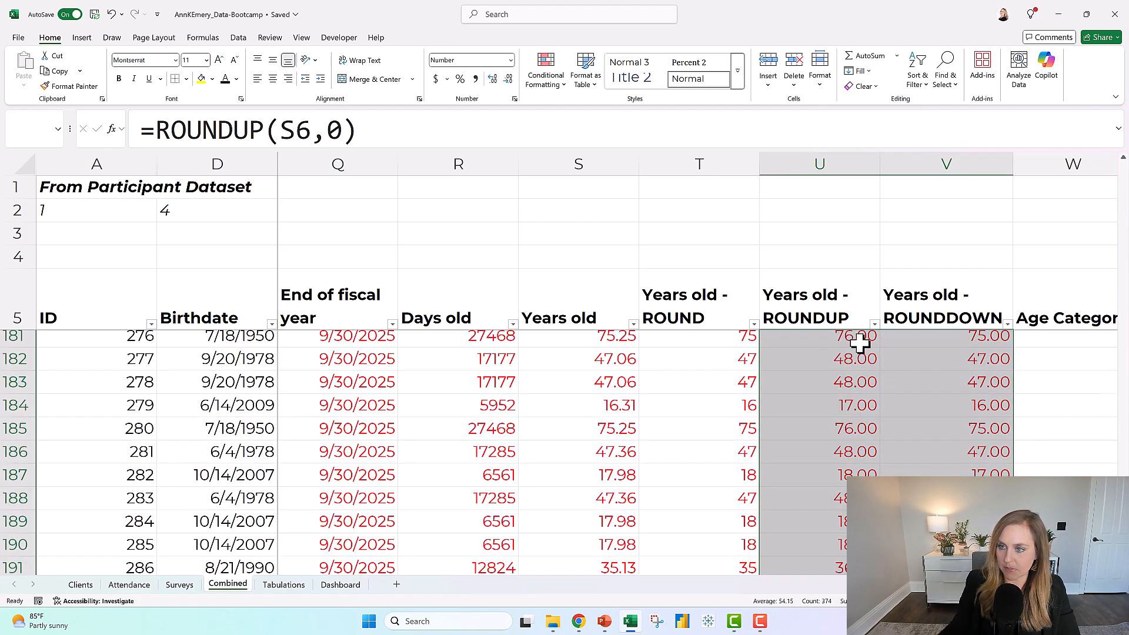
click(508, 79)
click(508, 79)
scroll(823, 386, up, 13)
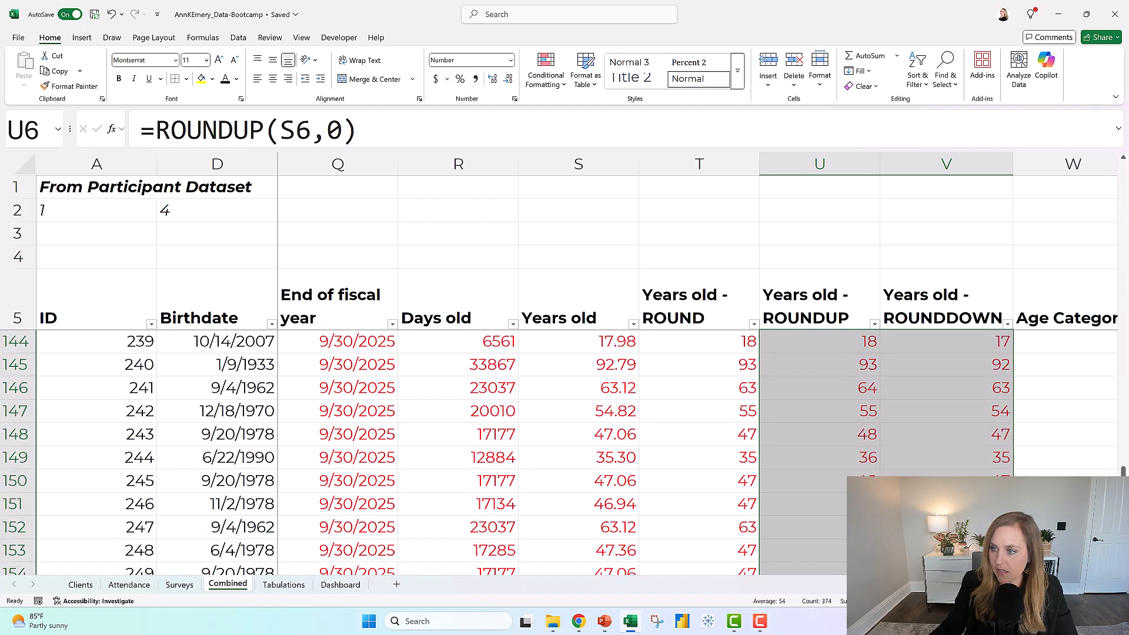
drag(1122, 469, 1121, 164)
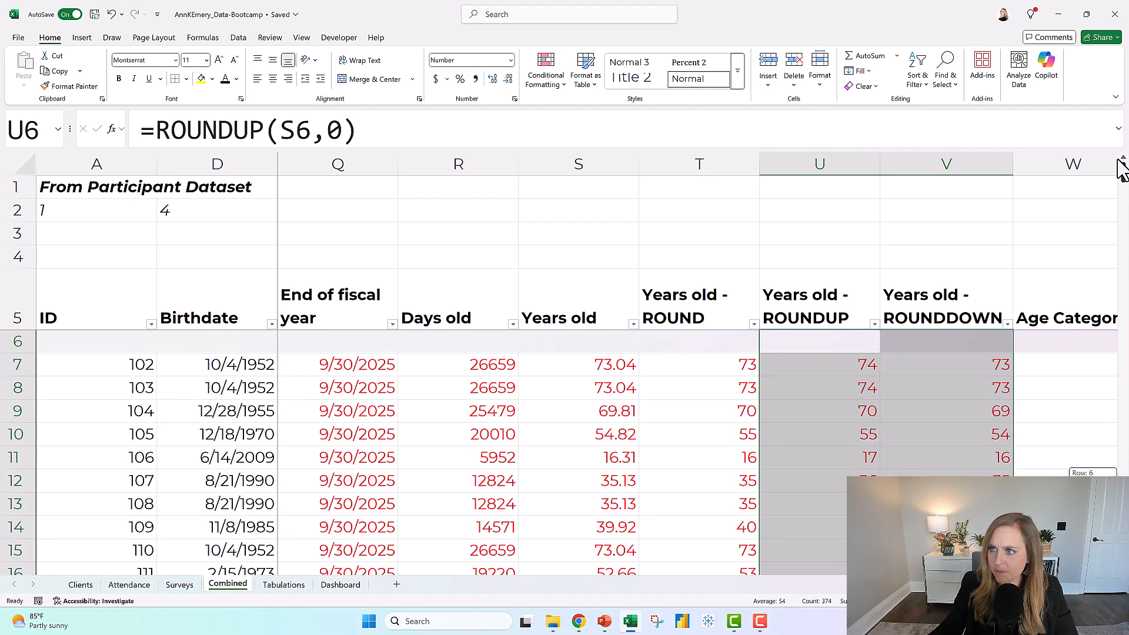
Compare the ROUND, ROUNDUP and ROUNDDOWN results in rows 6 and 7 with the exact years old values.
click(709, 346)
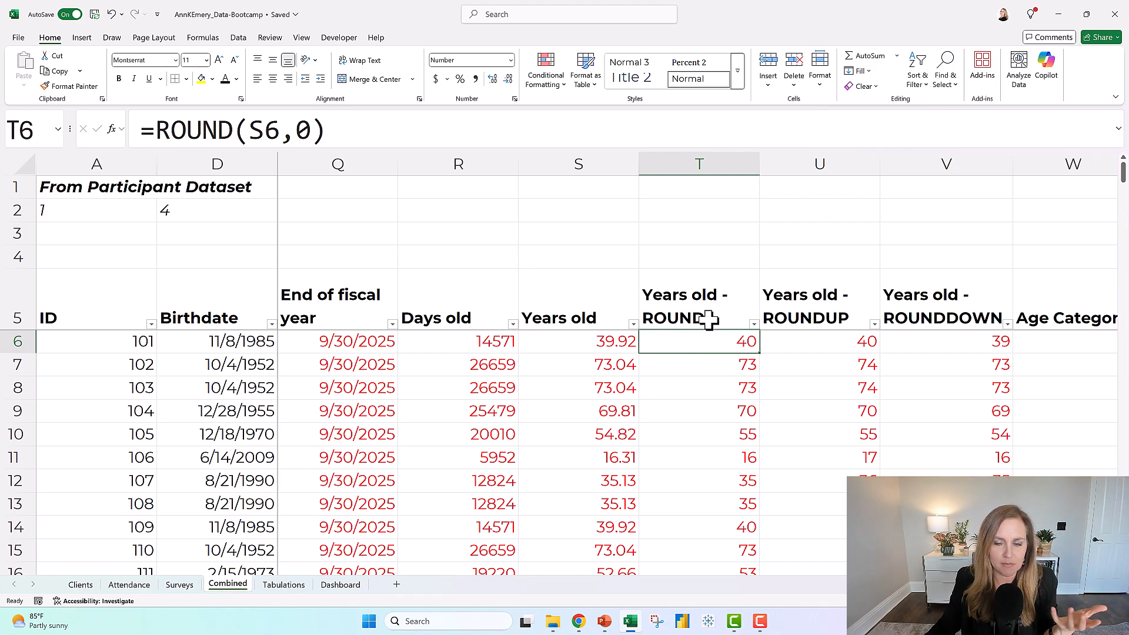
click(819, 340)
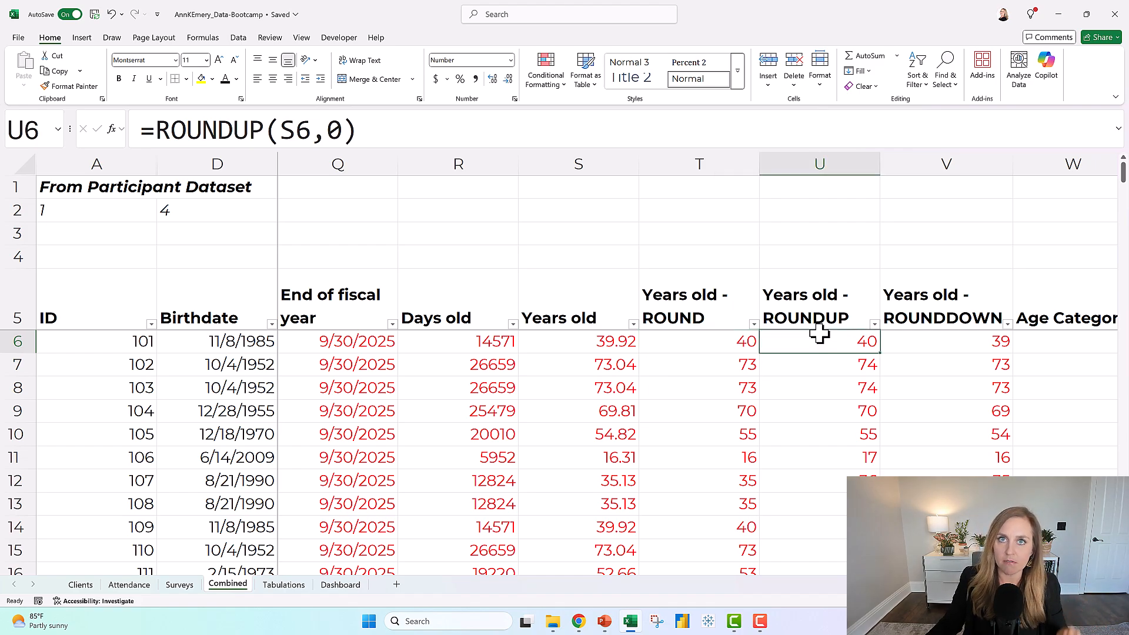
click(628, 361)
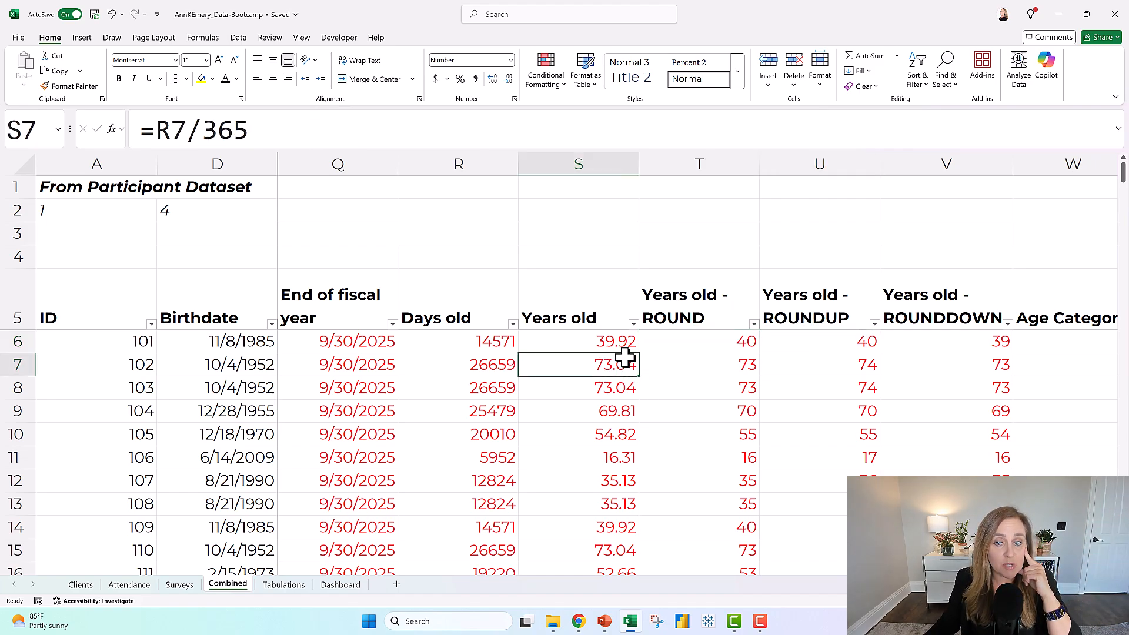
click(810, 366)
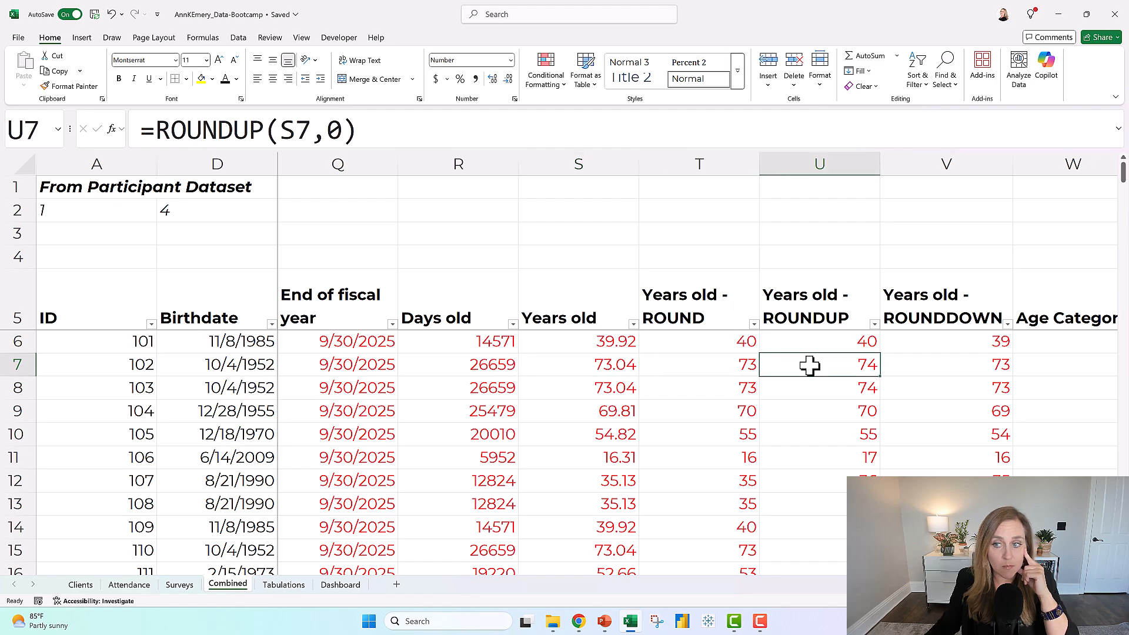
click(936, 362)
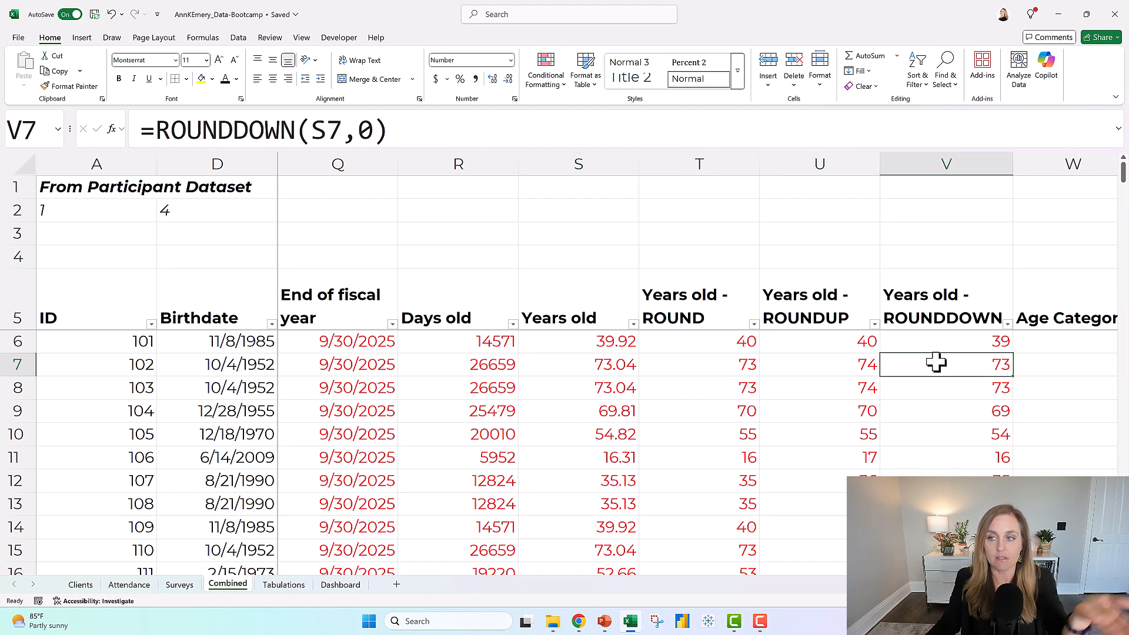
click(918, 341)
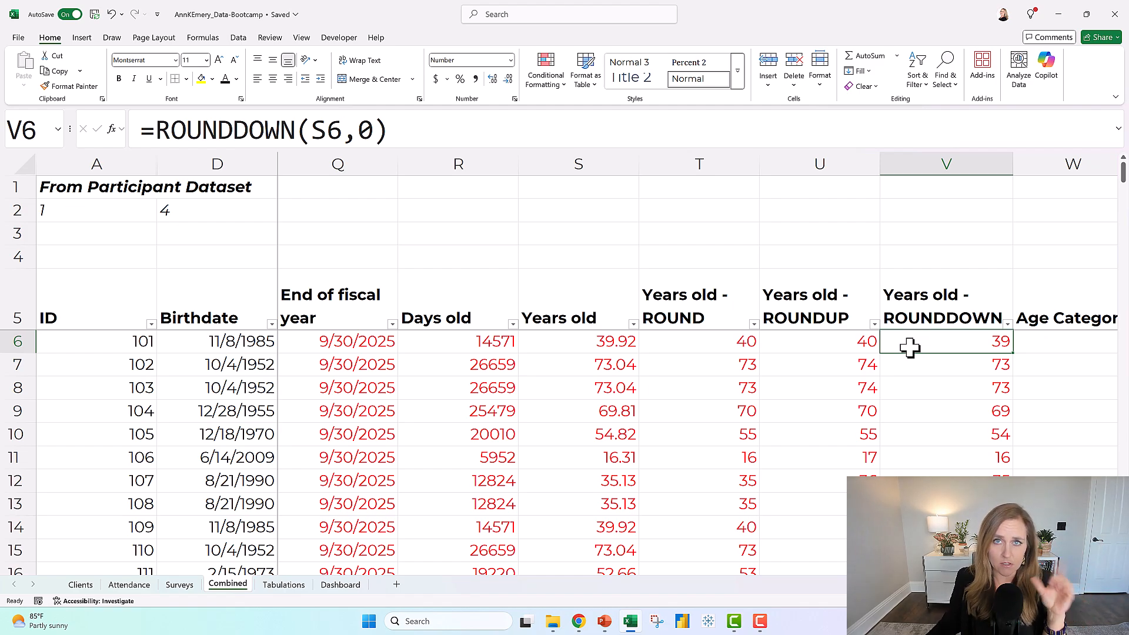
click(902, 165)
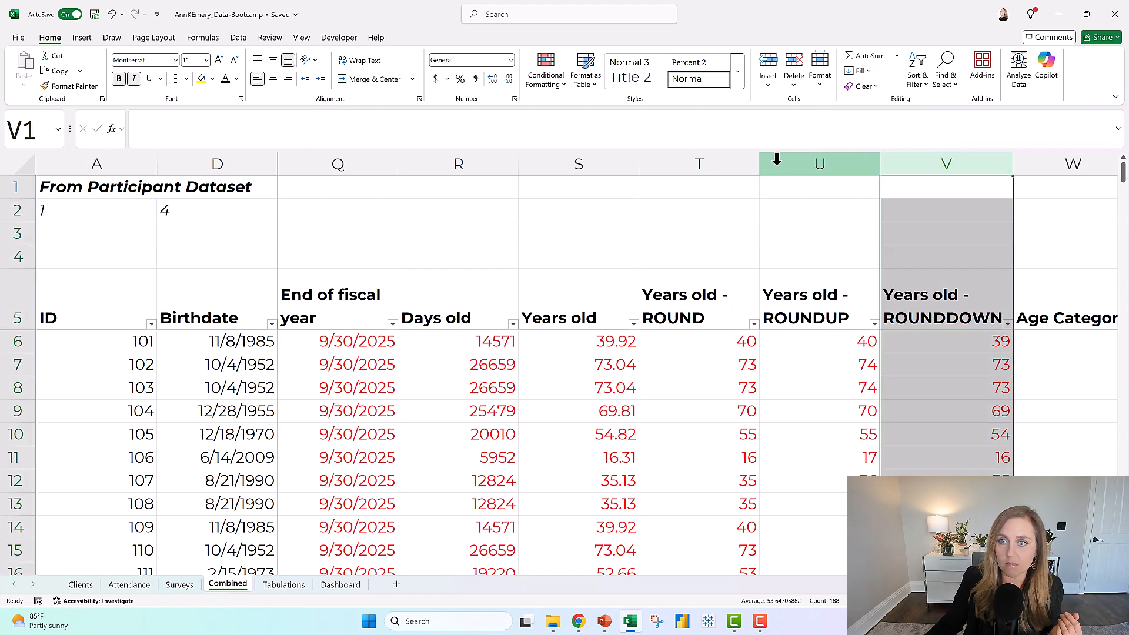
click(773, 157)
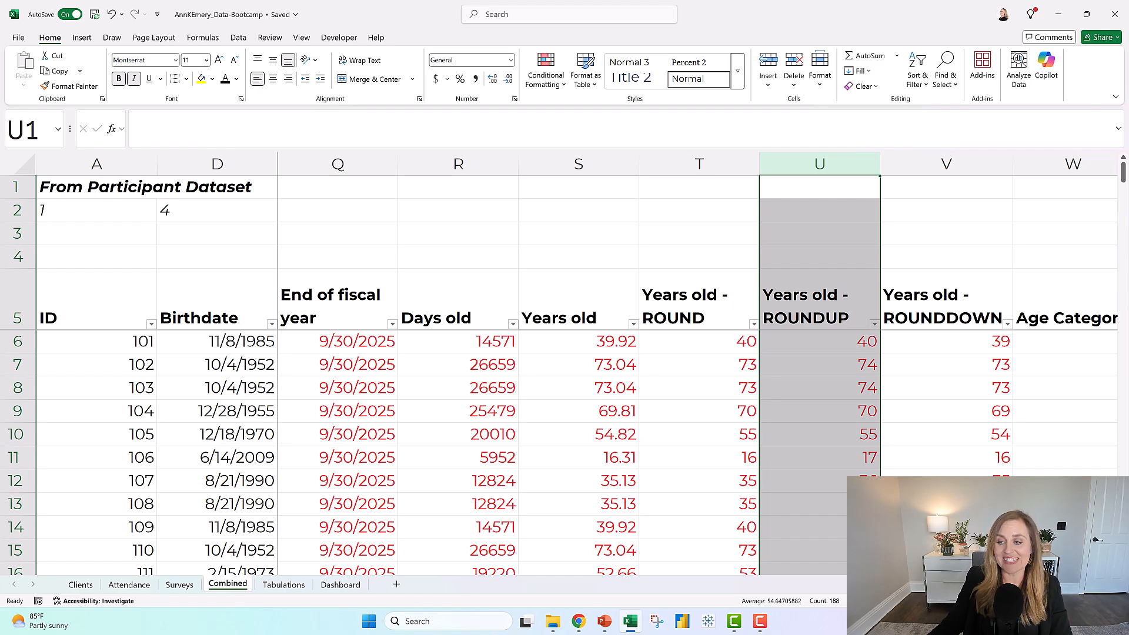
scroll(817, 339, right, 2)
click(818, 340)
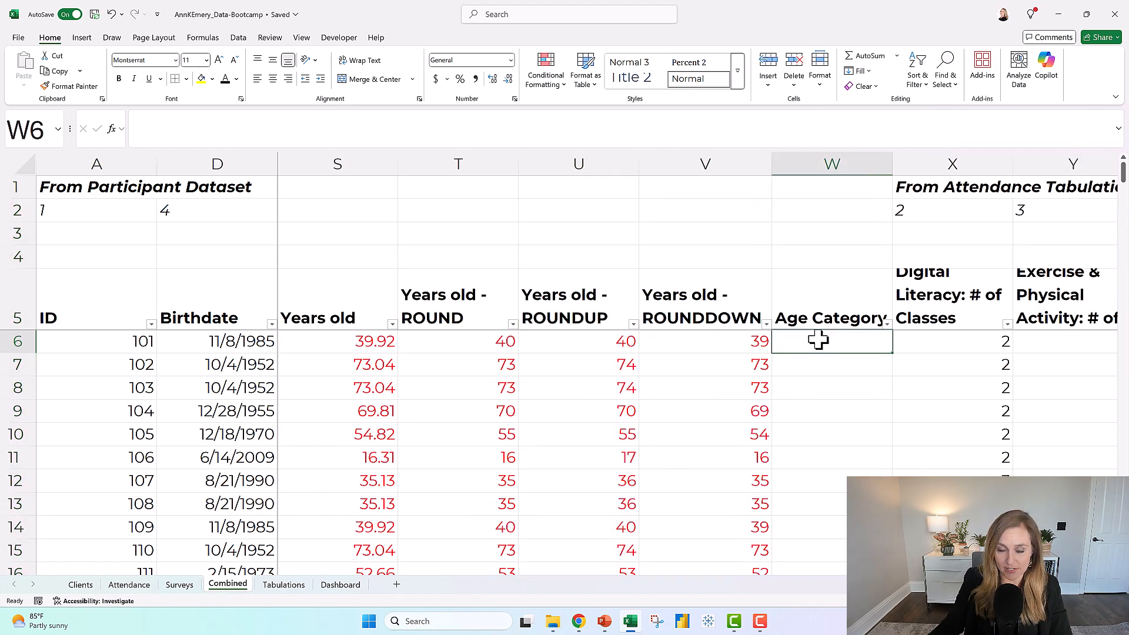
click(723, 350)
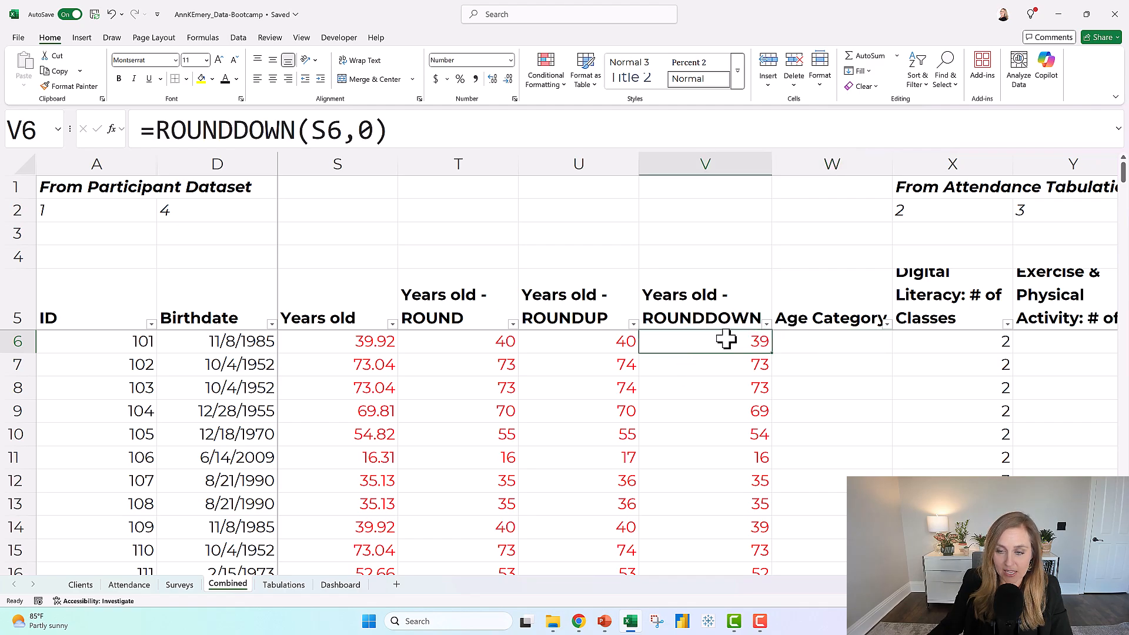
click(834, 337)
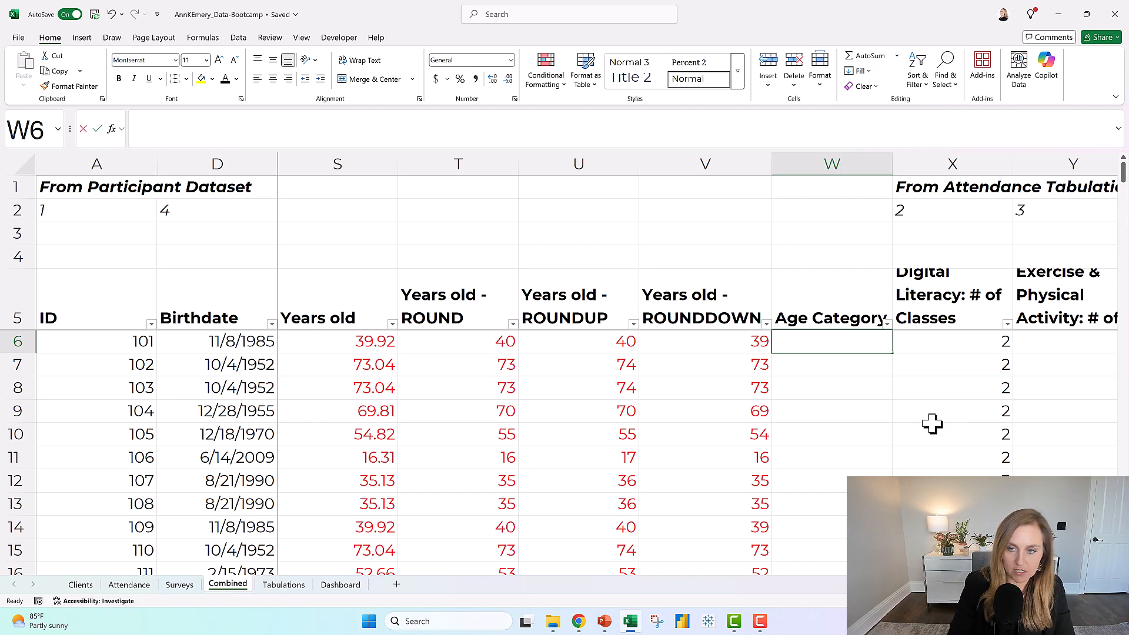
text(30 - 40)
key(BackSpace)
key(BackSpace)
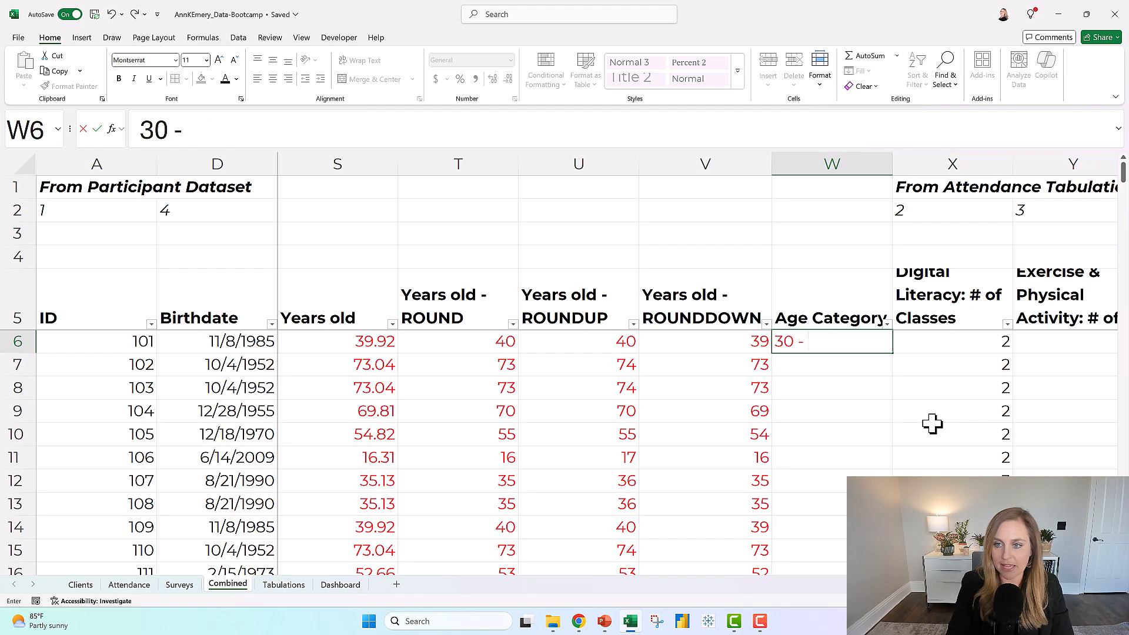
key(Return)
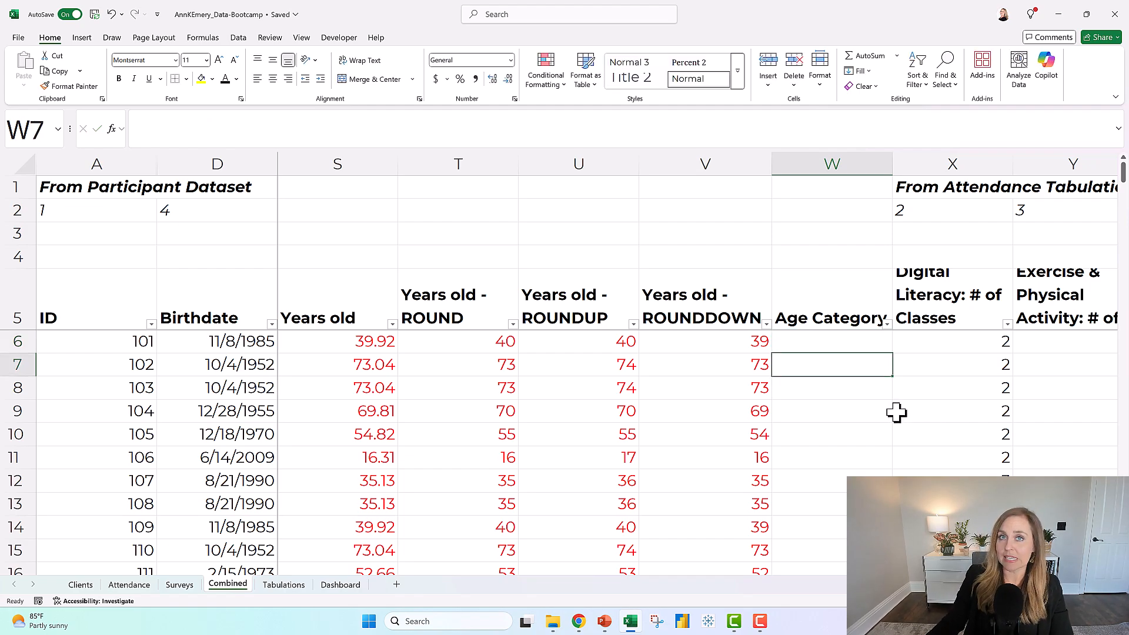
Enter the note "recoding" in V3, above the ROUNDDOWN column, and select the first Age Category cell, W6.
click(696, 229)
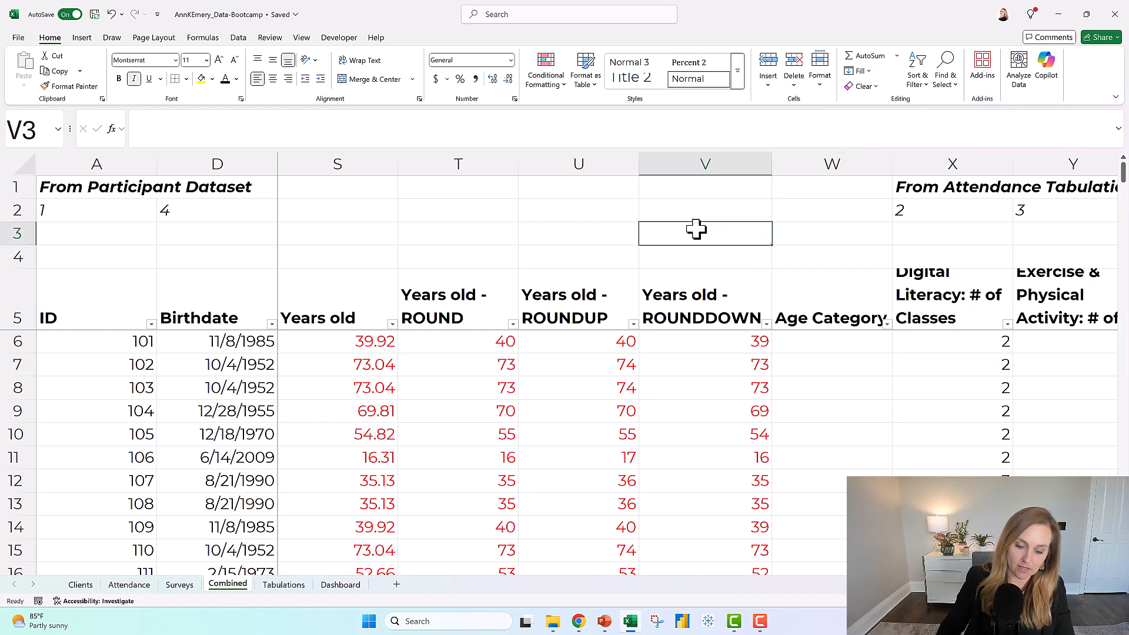
text(recoding)
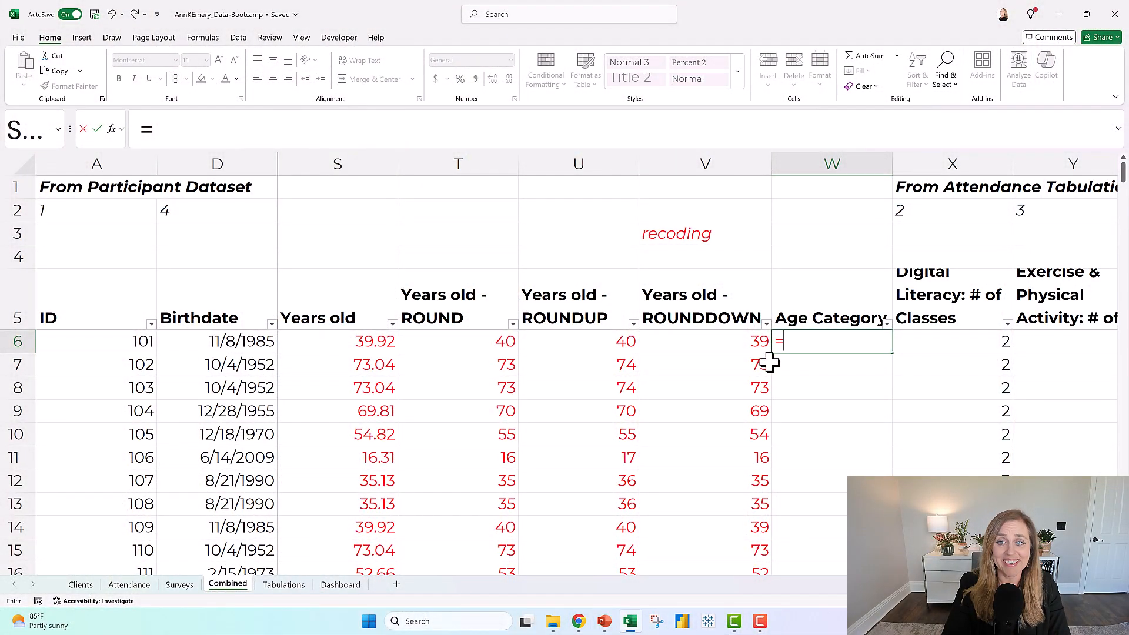
key(Return)
click(803, 343)
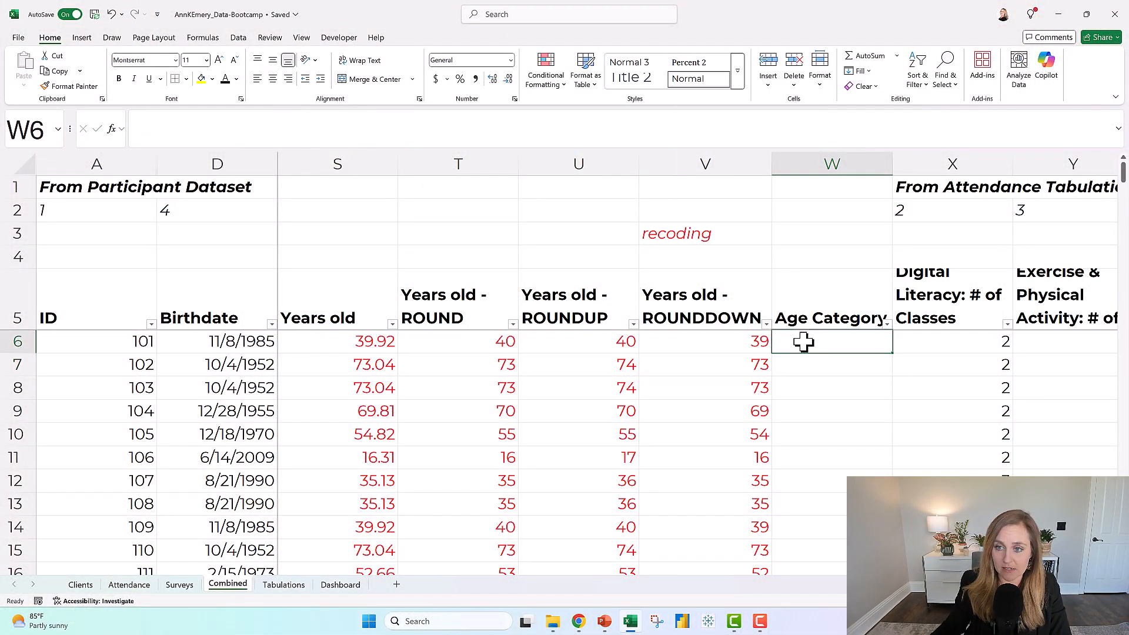
Unhide the Drop-Down Menus sheet.
right_click(234, 584)
click(275, 517)
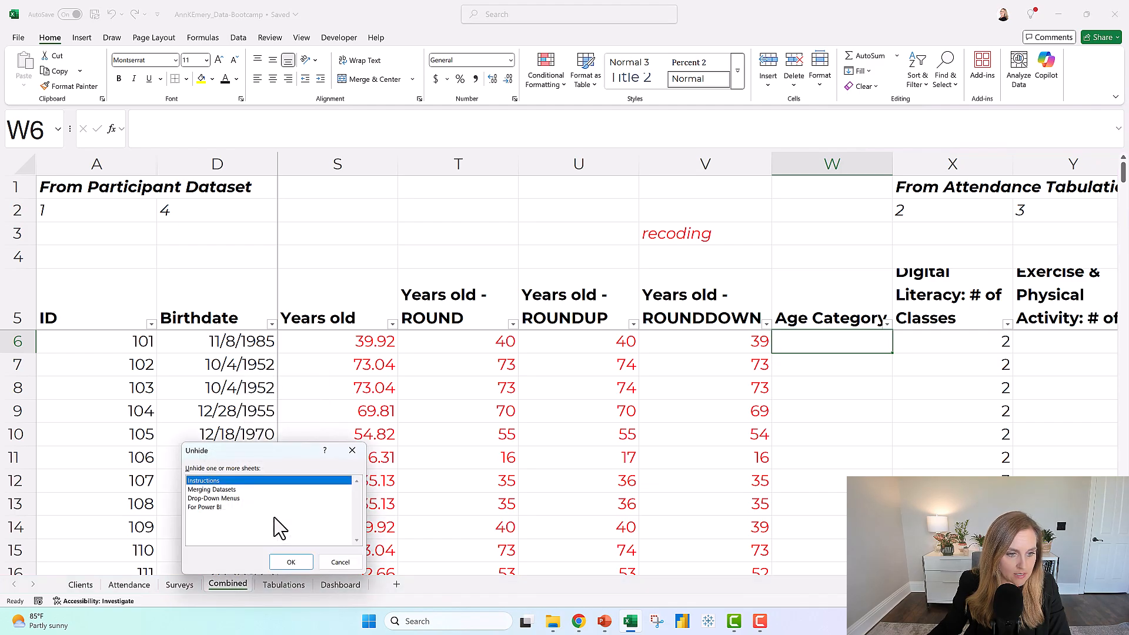
click(214, 498)
click(291, 562)
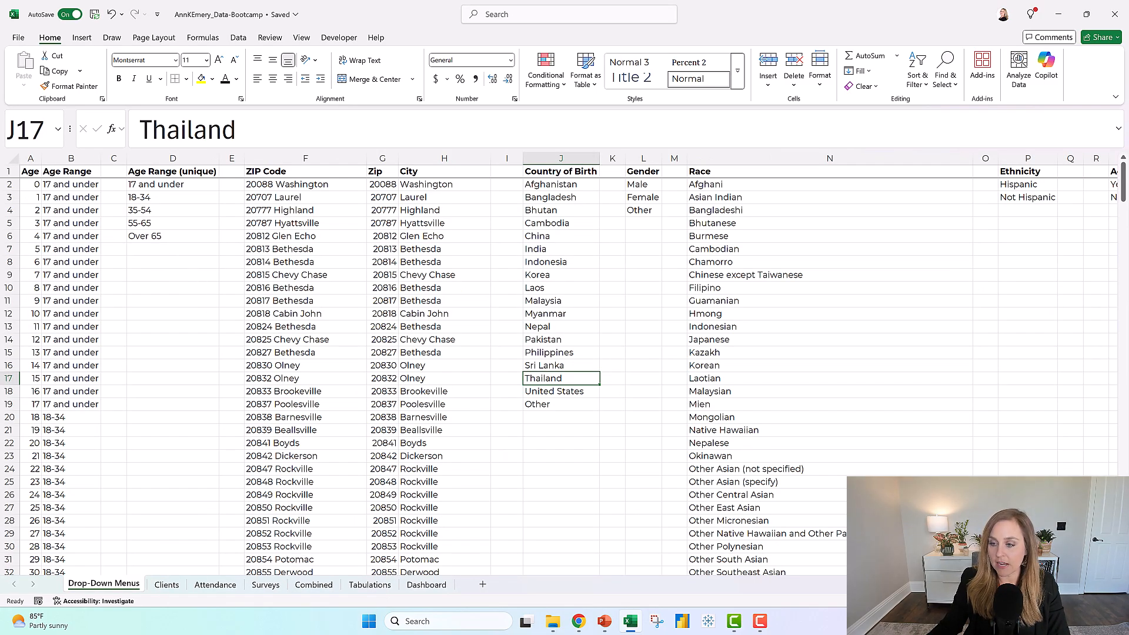
Examine the Age and Age Range lookup columns on the Drop-Down Menus sheet, including the nested IF formula behind the ranges.
scroll(558, 364, up, 4)
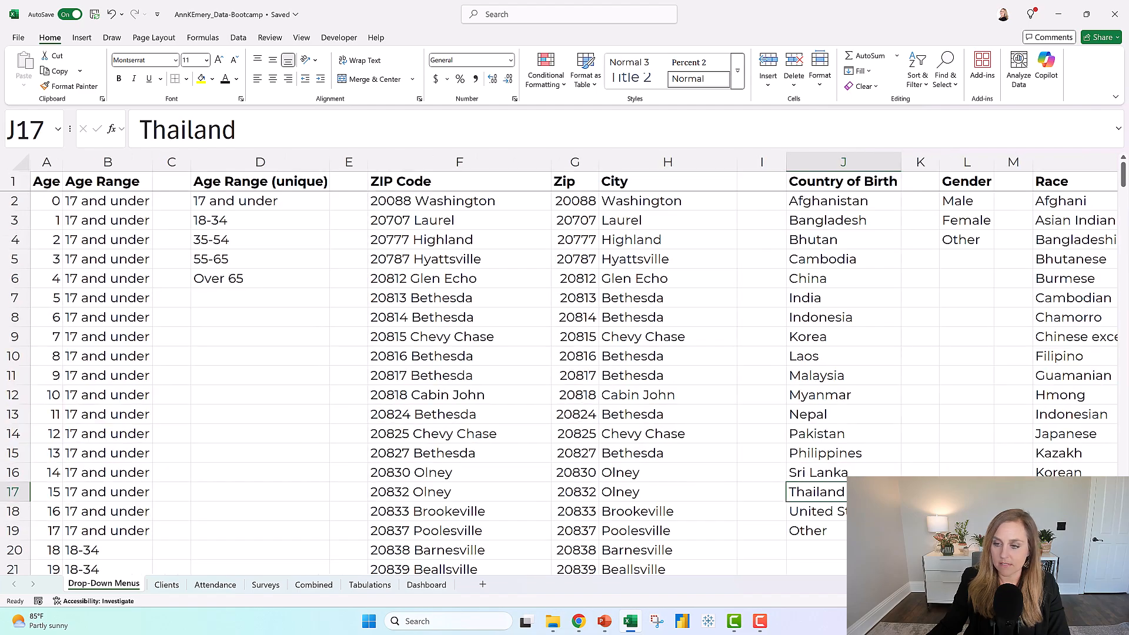
drag(46, 158, 111, 158)
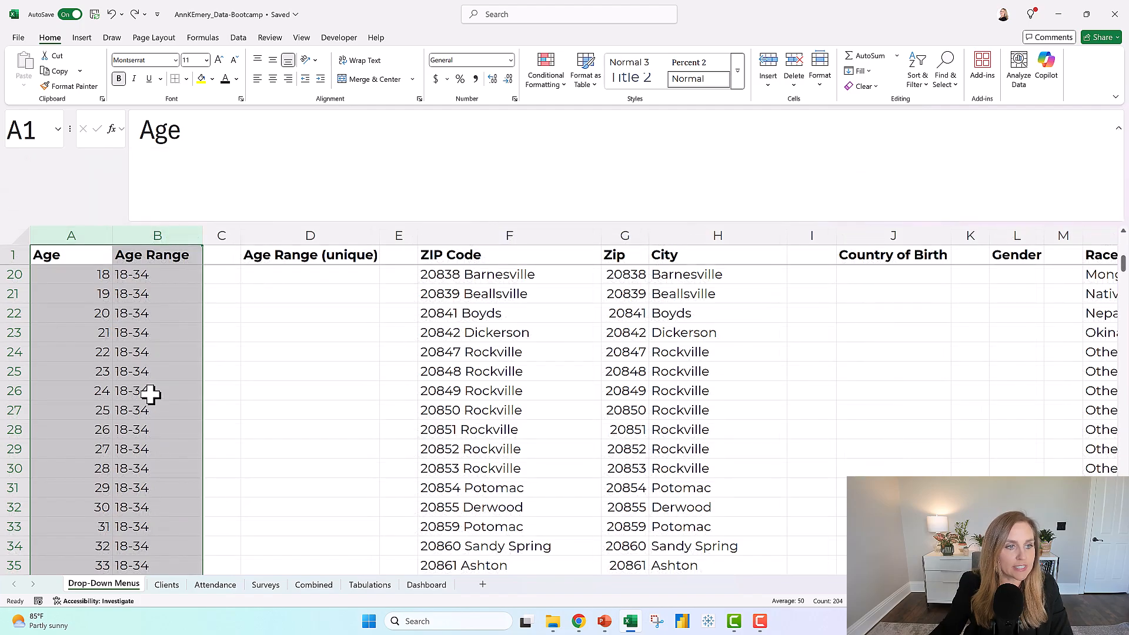
scroll(83, 347, up, 2)
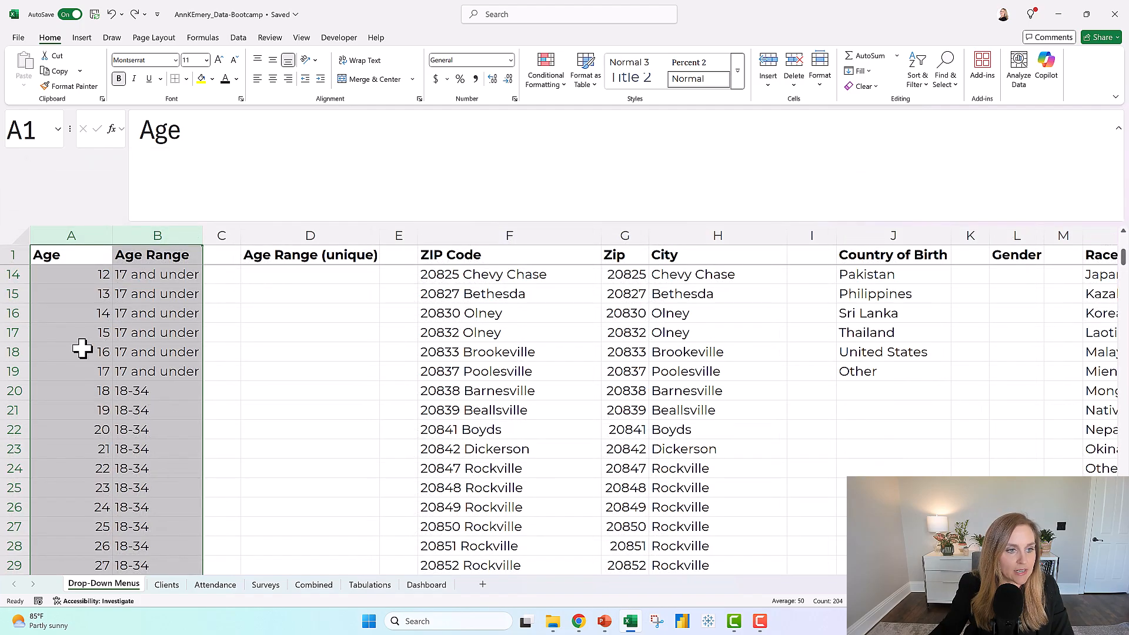
click(140, 391)
click(145, 411)
click(147, 462)
scroll(148, 421, down, 7)
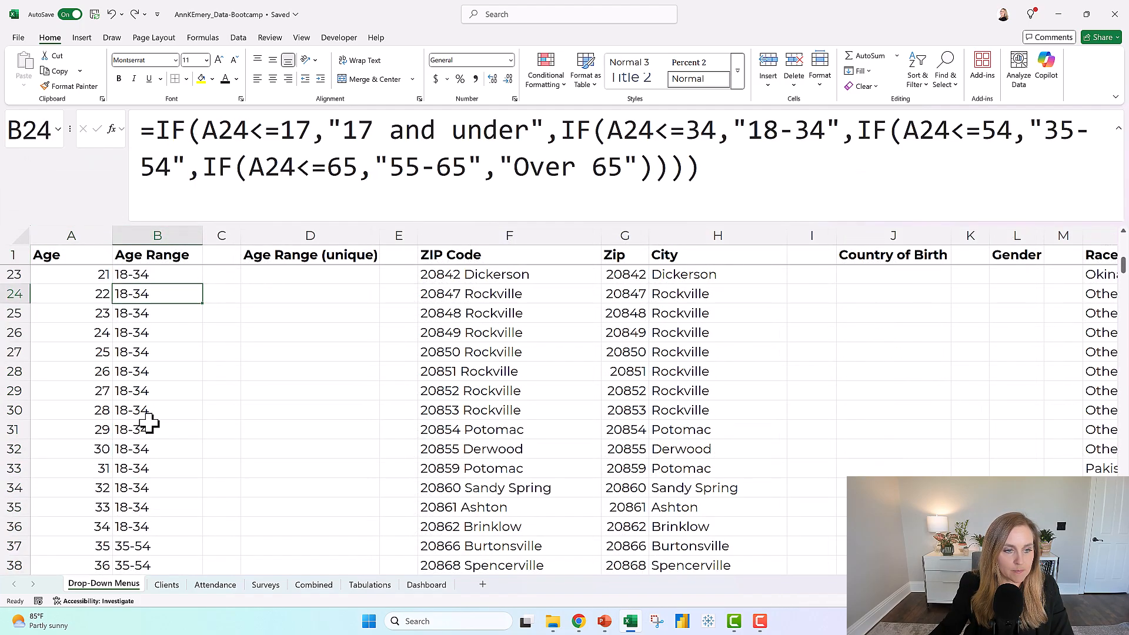
scroll(149, 420, down, 2)
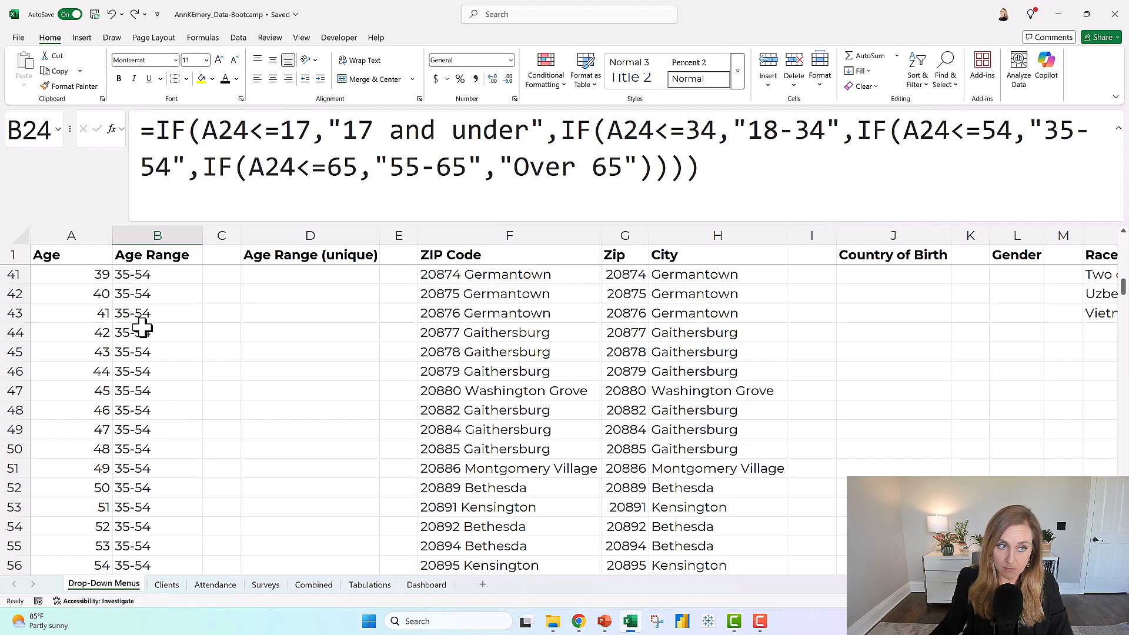
drag(83, 234, 169, 226)
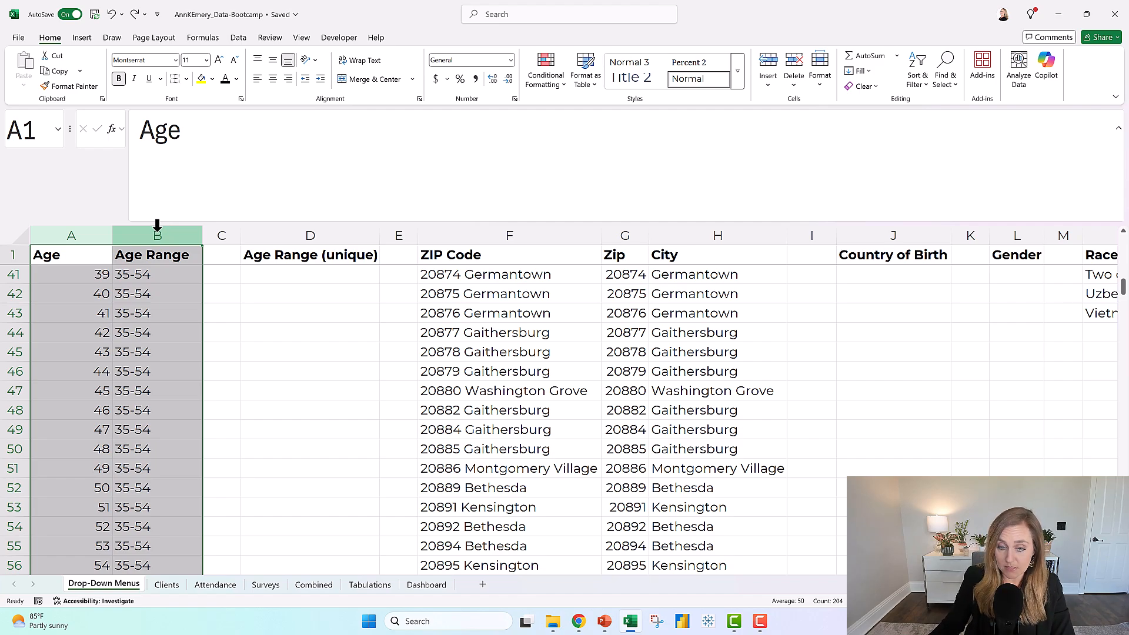
On the Combined sheet, shrink the formula bar and start a VLOOKUP formula in W6 with V6 as the lookup value.
click(316, 585)
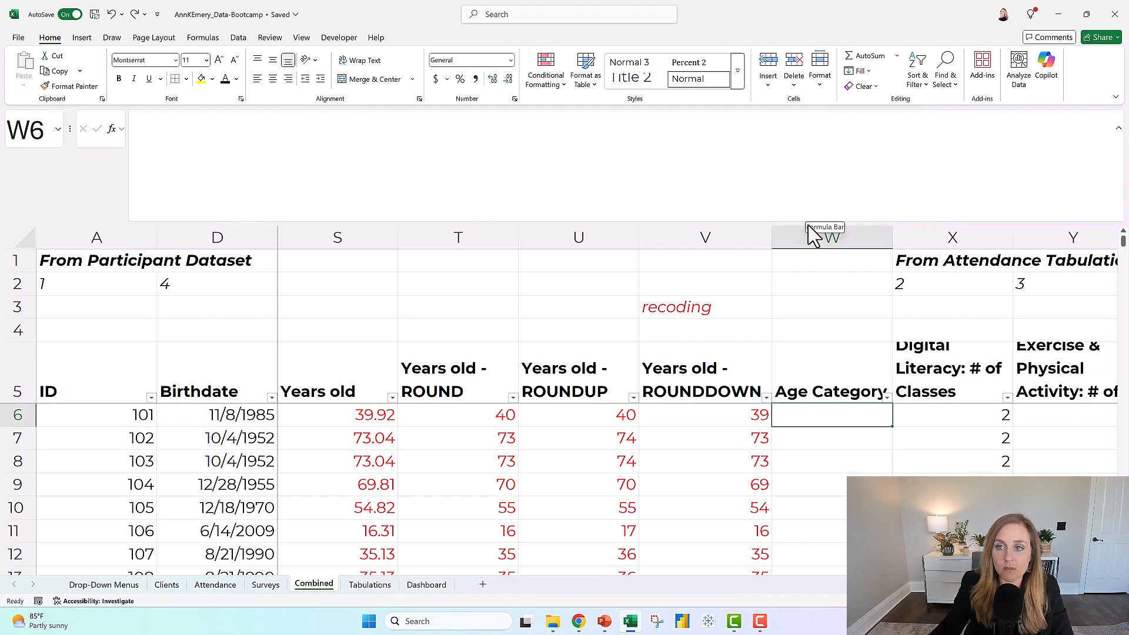
drag(806, 229, 799, 131)
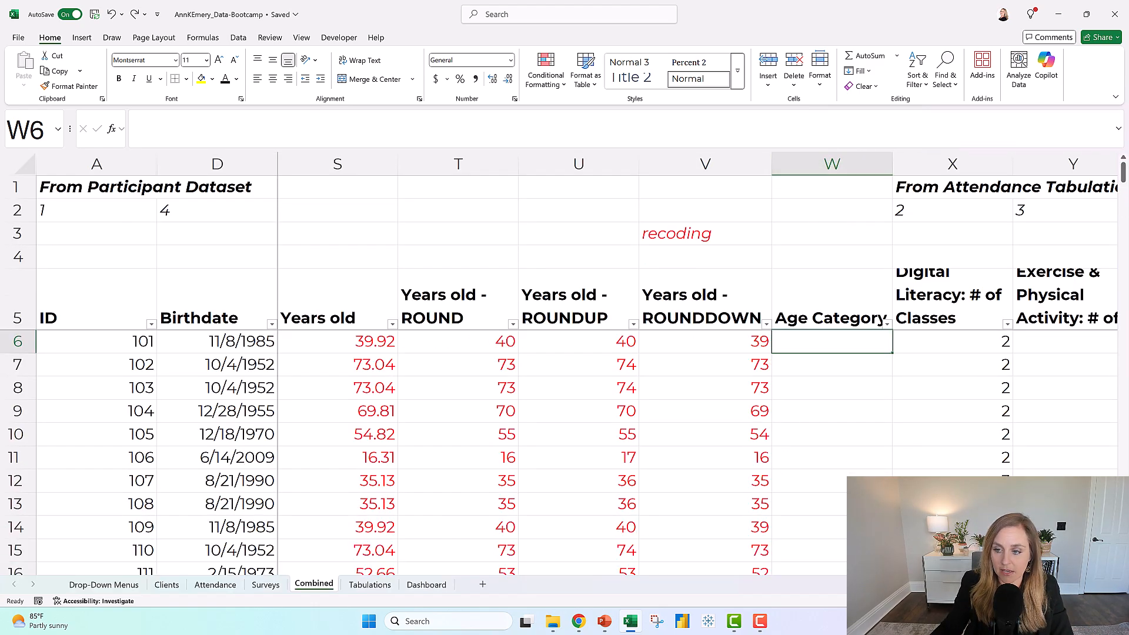
scroll(697, 365, right, 2)
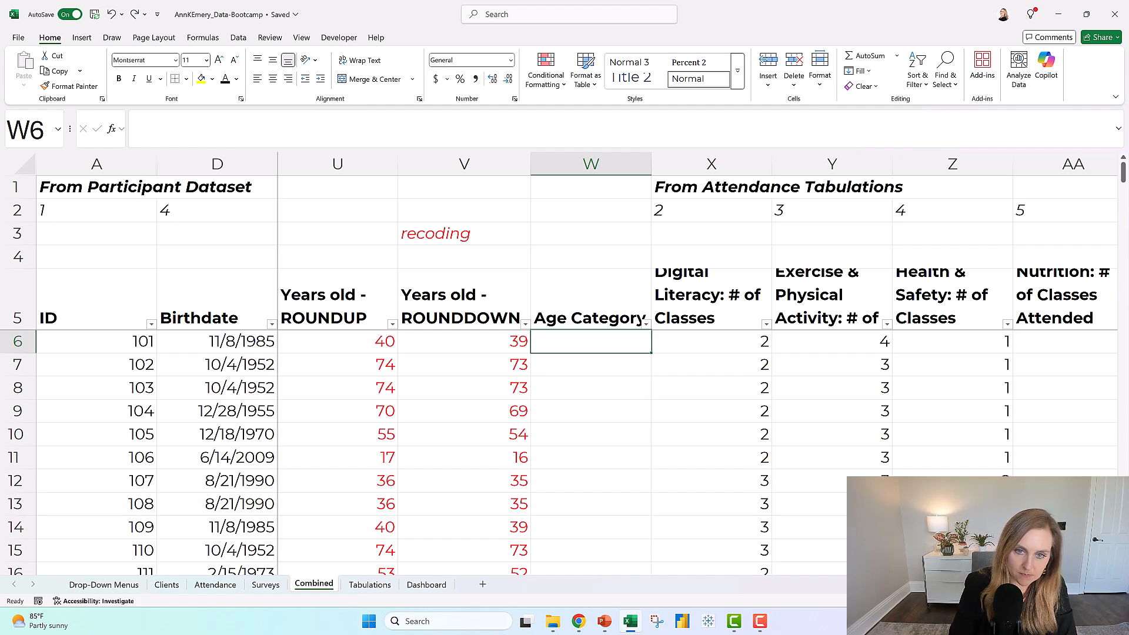
text(=vlookup)
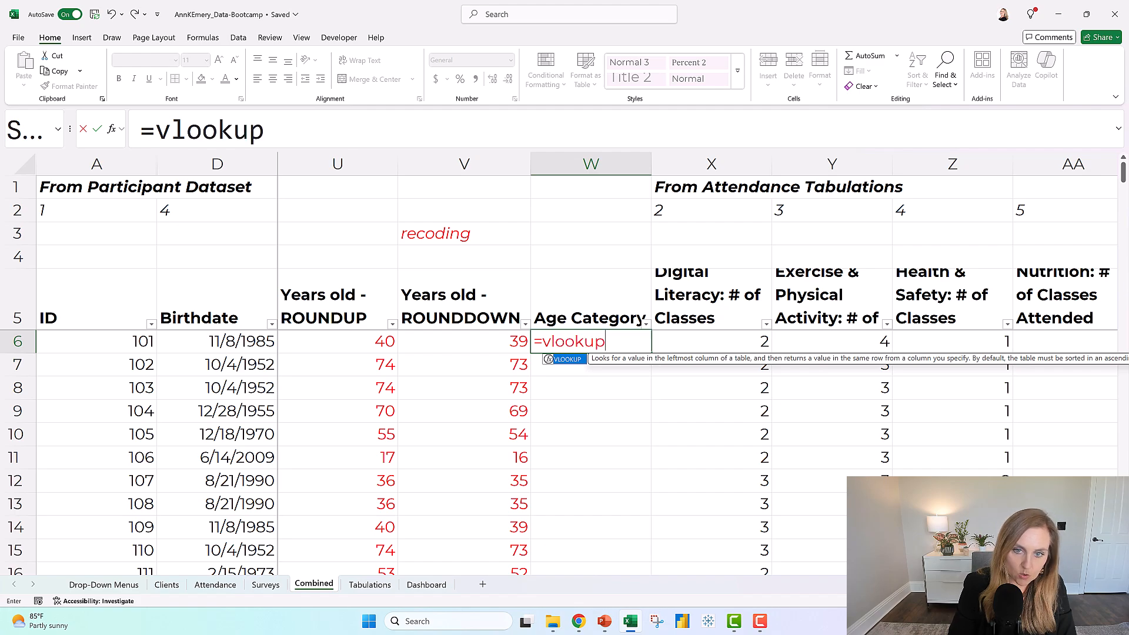
text(()
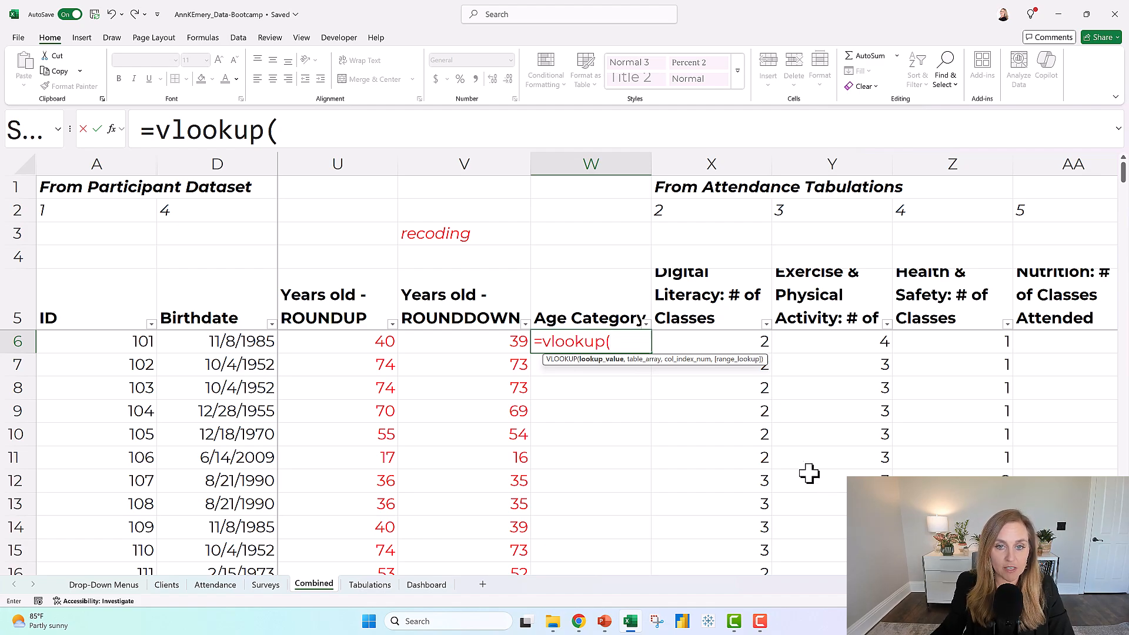
click(494, 344)
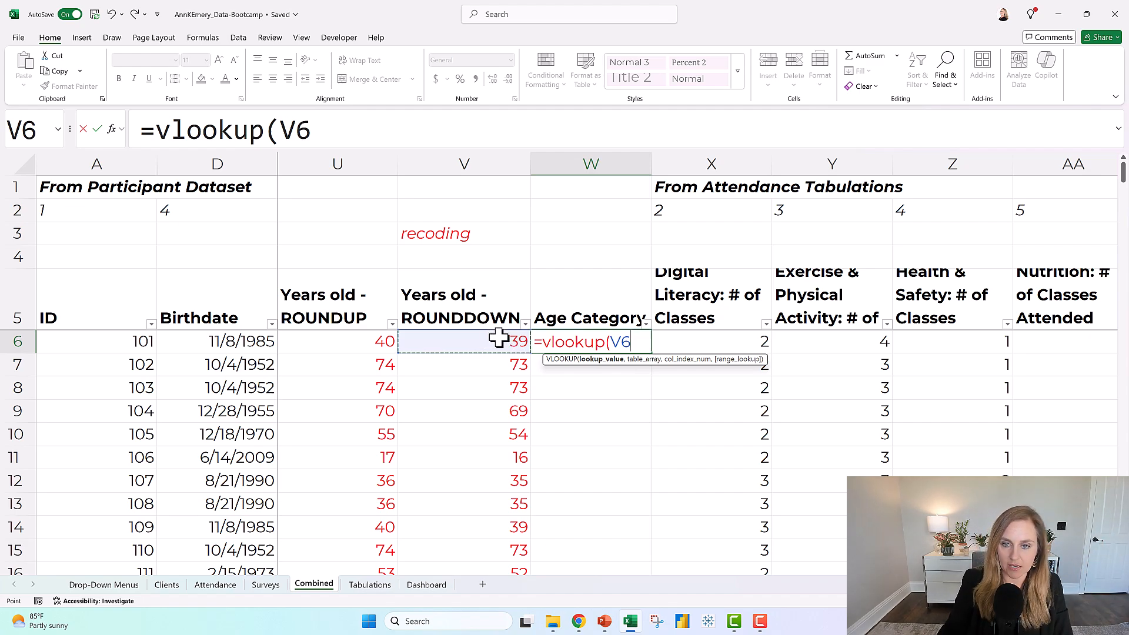
text(,)
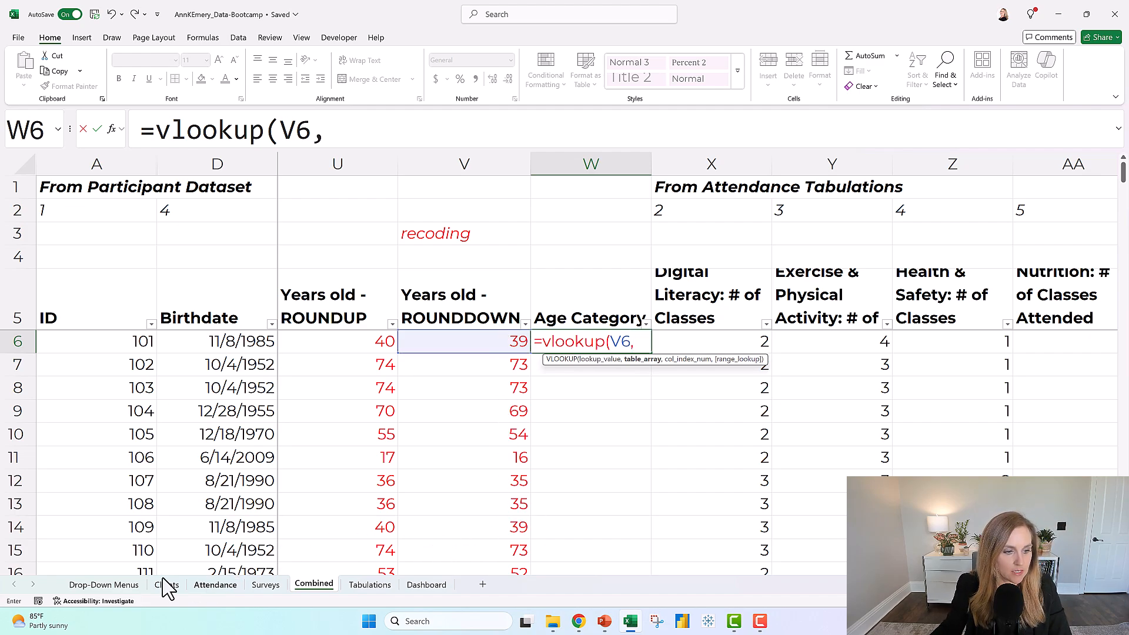
Set the VLOOKUP's table array to the Age and Age Range columns, A1:B102, on the Drop-Down Menus sheet.
click(110, 587)
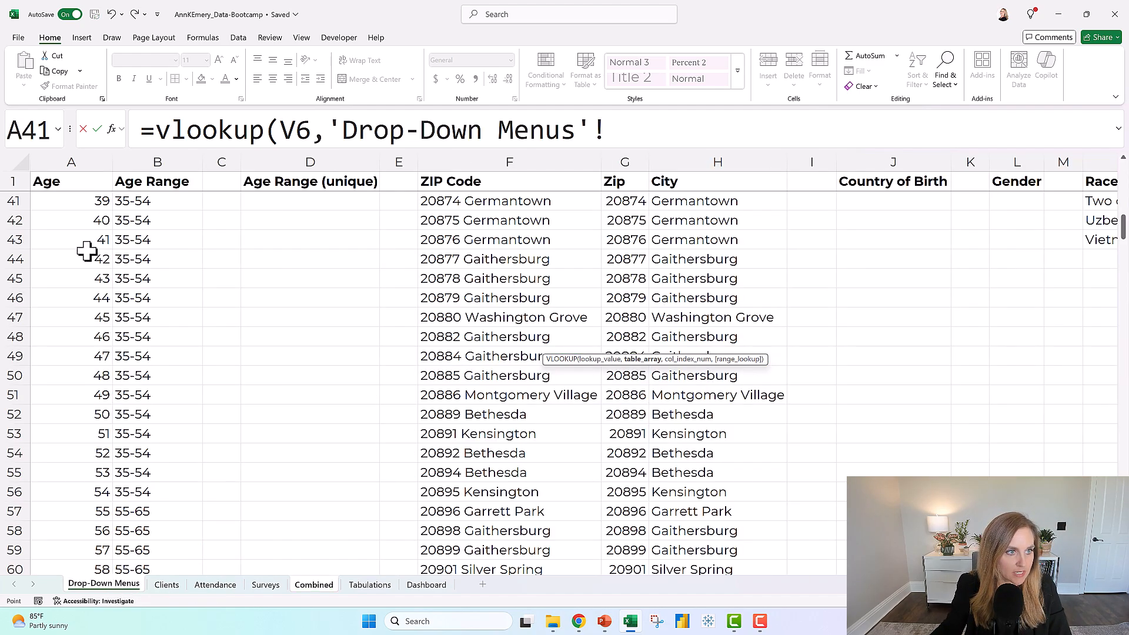
click(75, 181)
key(shift+Right)
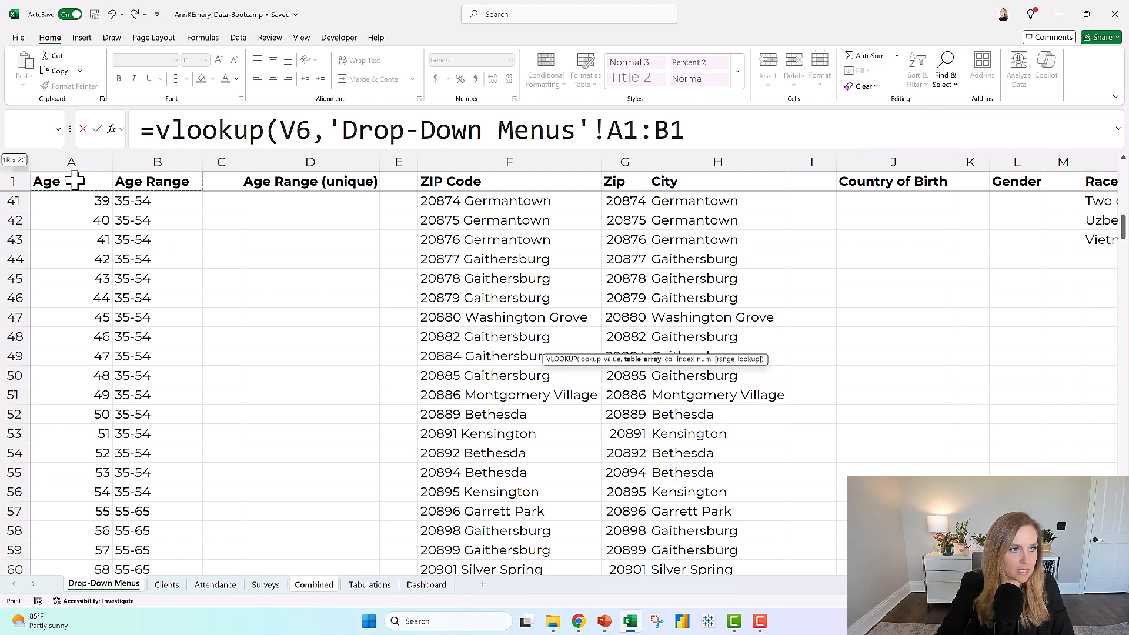
key(ctrl+shift+Down)
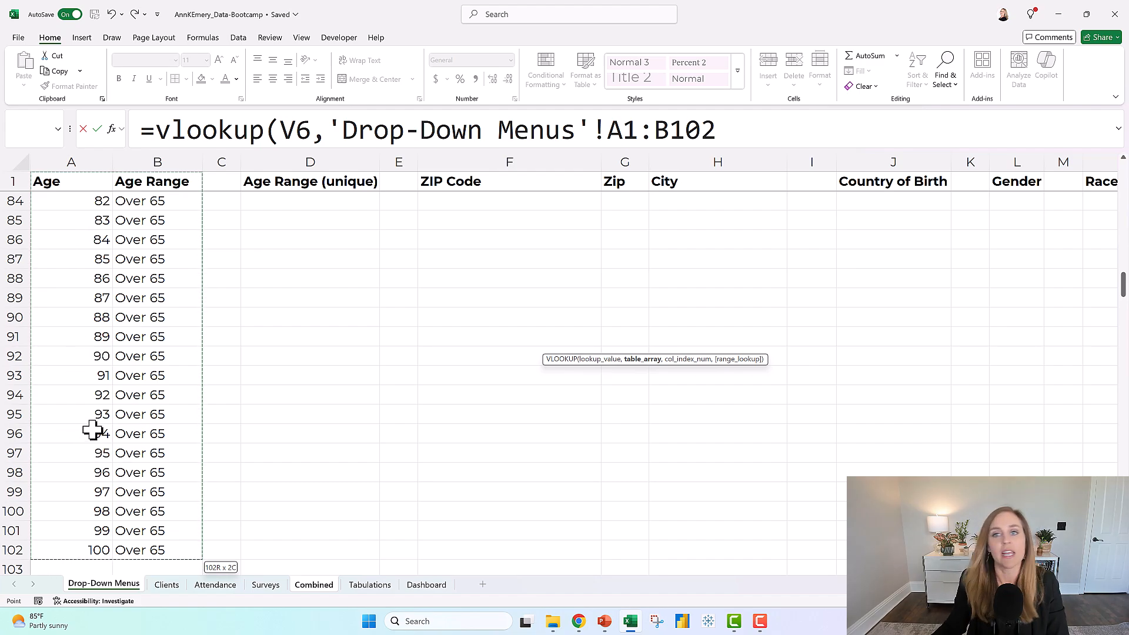
click(757, 137)
text(,)
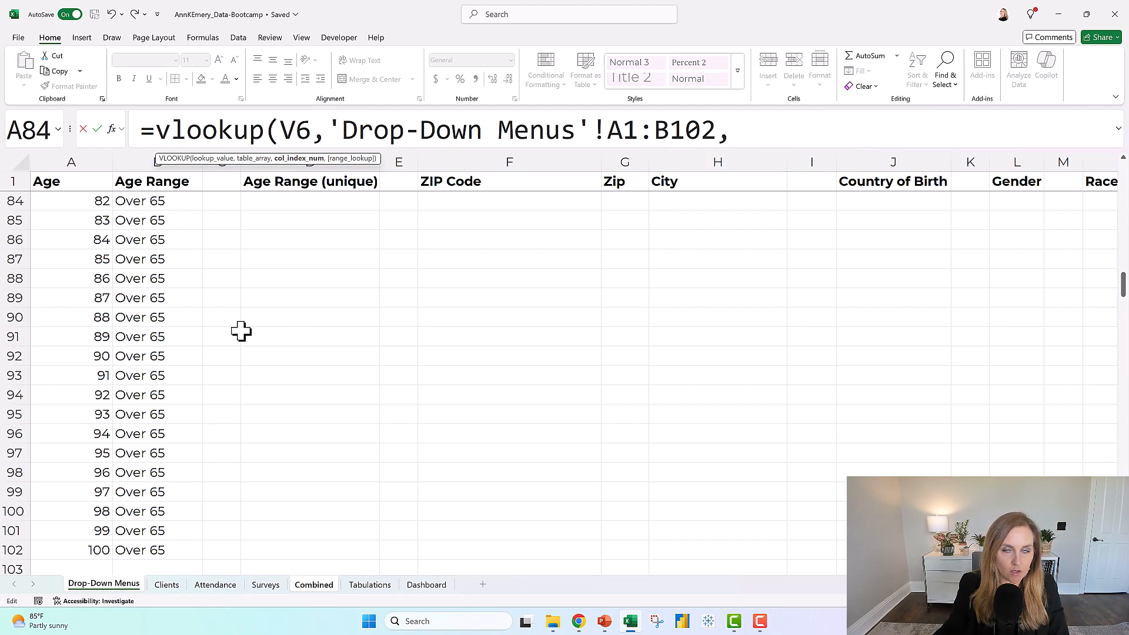
Complete the W6 VLOOKUP with column index 2 and an exact match (FALSE), and fill it down the Age Category column.
scroll(100, 331, up, 8)
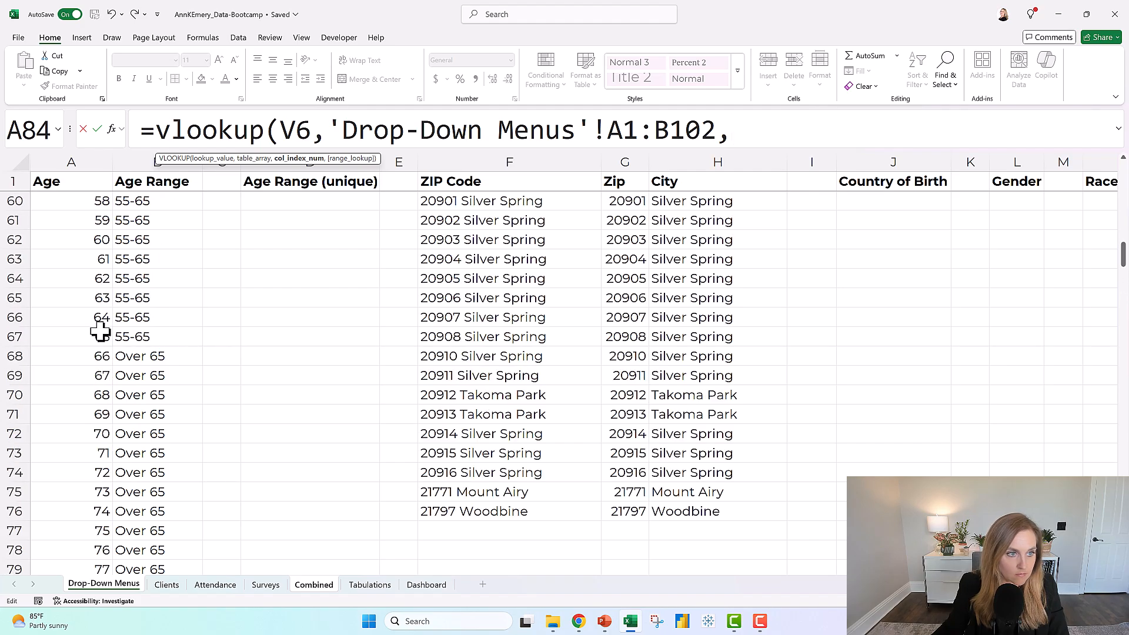
scroll(100, 331, up, 17)
scroll(115, 329, down, 7)
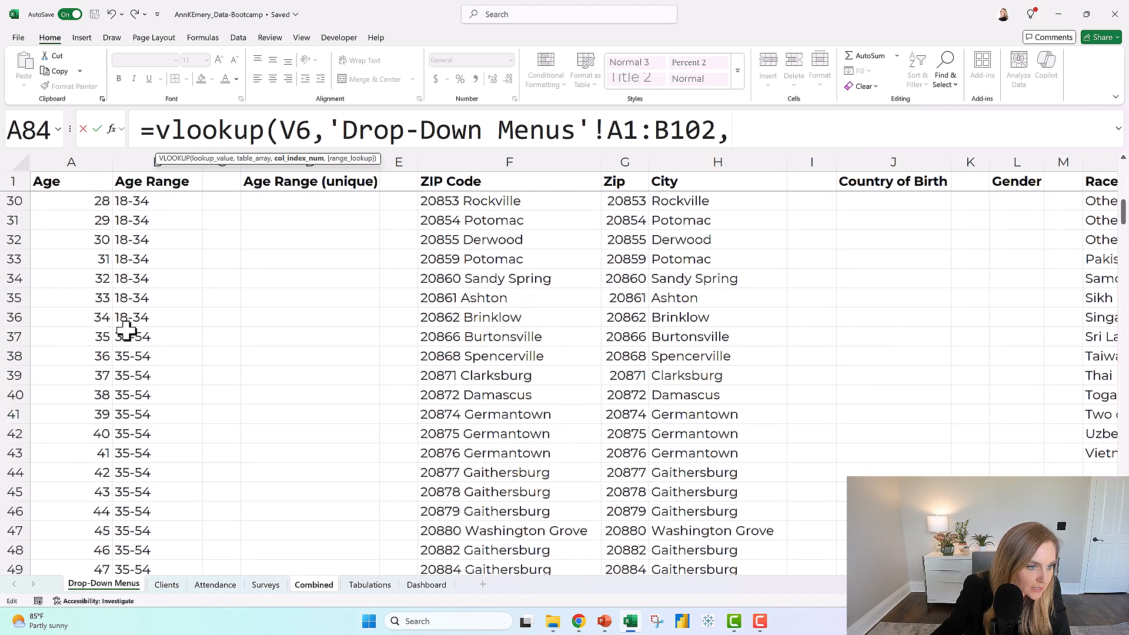
scroll(127, 331, down, 2)
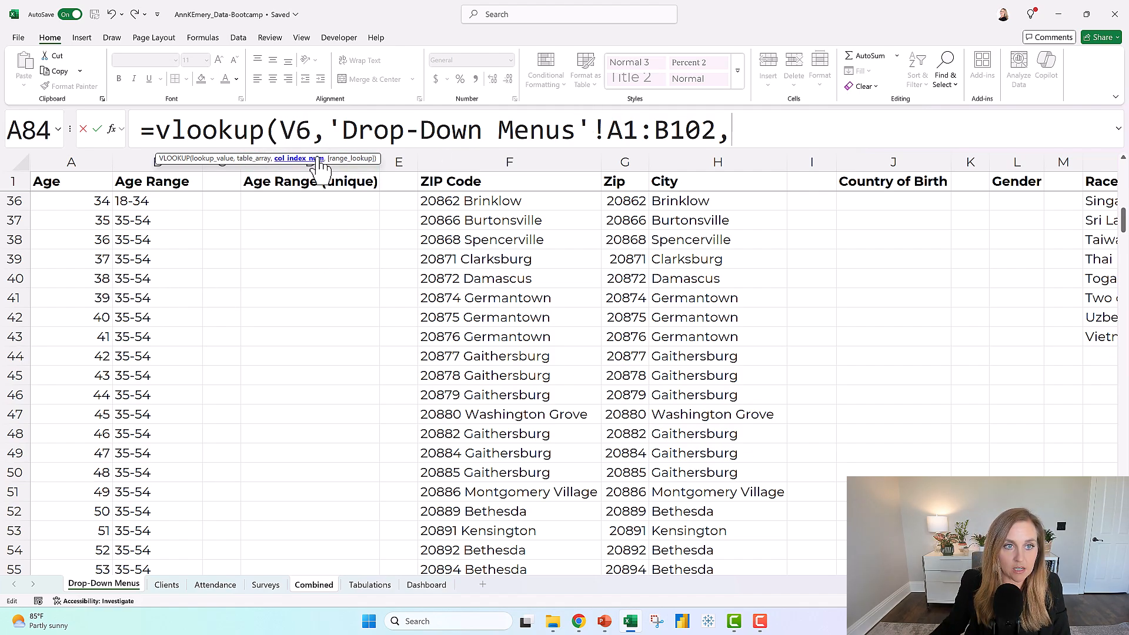
text(2)
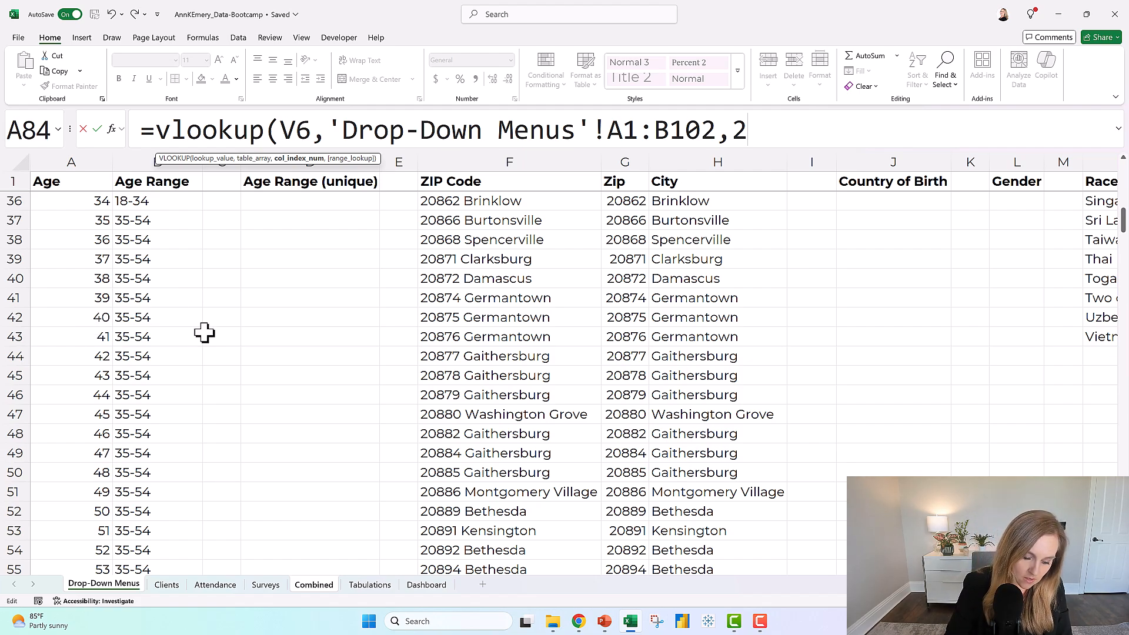
text(,false))
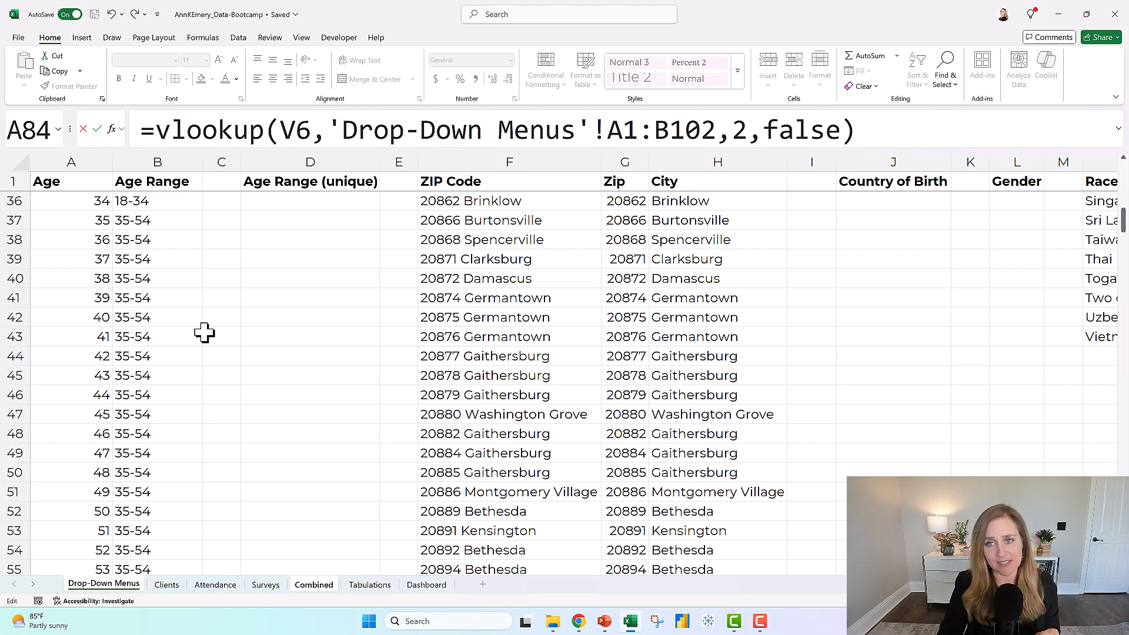
key(Return)
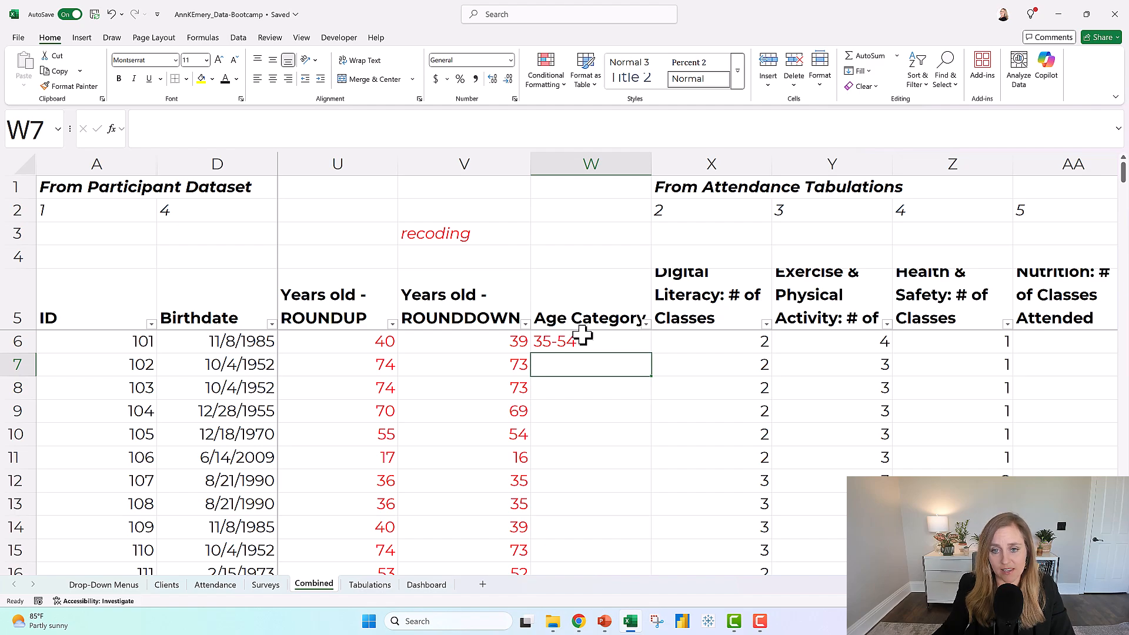
click(581, 333)
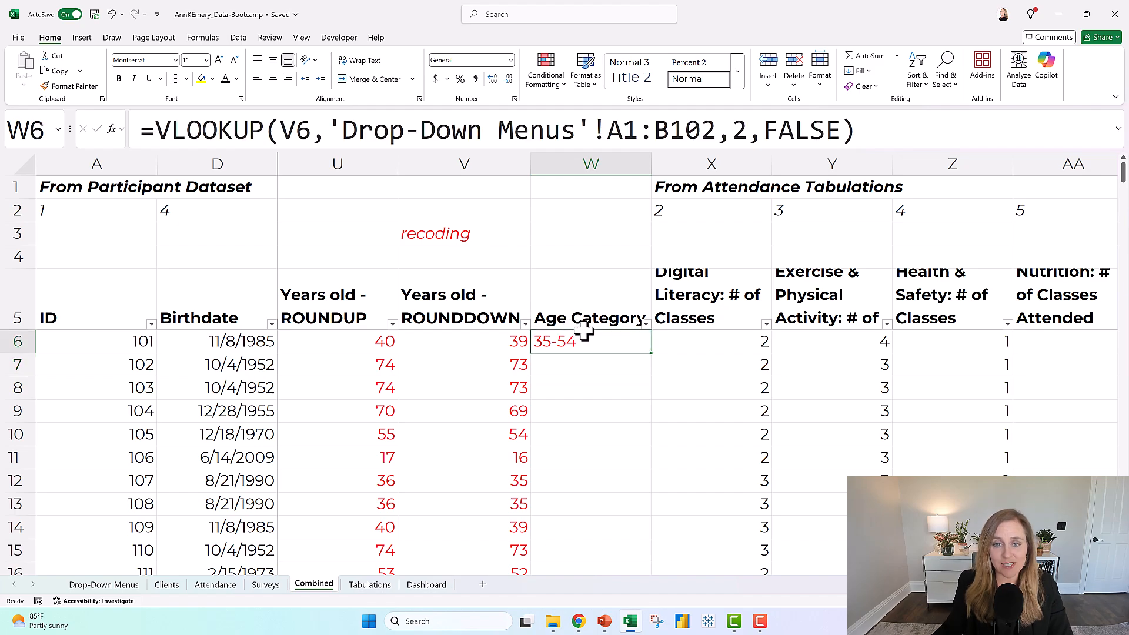
double_click(652, 353)
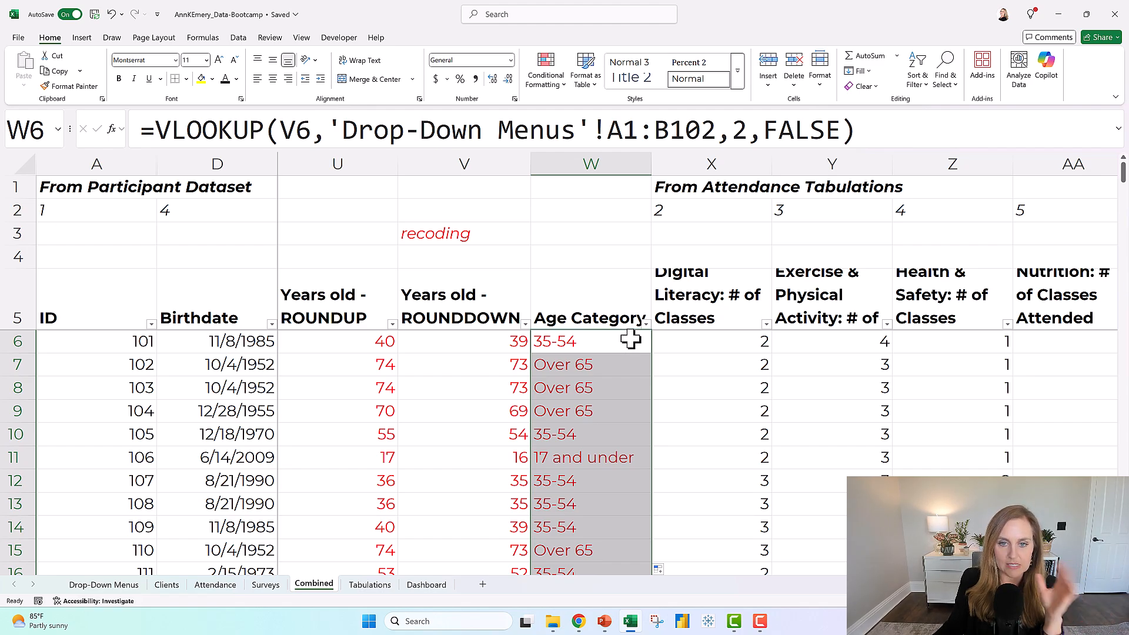
Inspect the filled Age Category column, comparing the VLOOKUP formulas in W9, W41 and W45 and the rounded-down age in V45.
scroll(623, 335, down, 1)
click(605, 346)
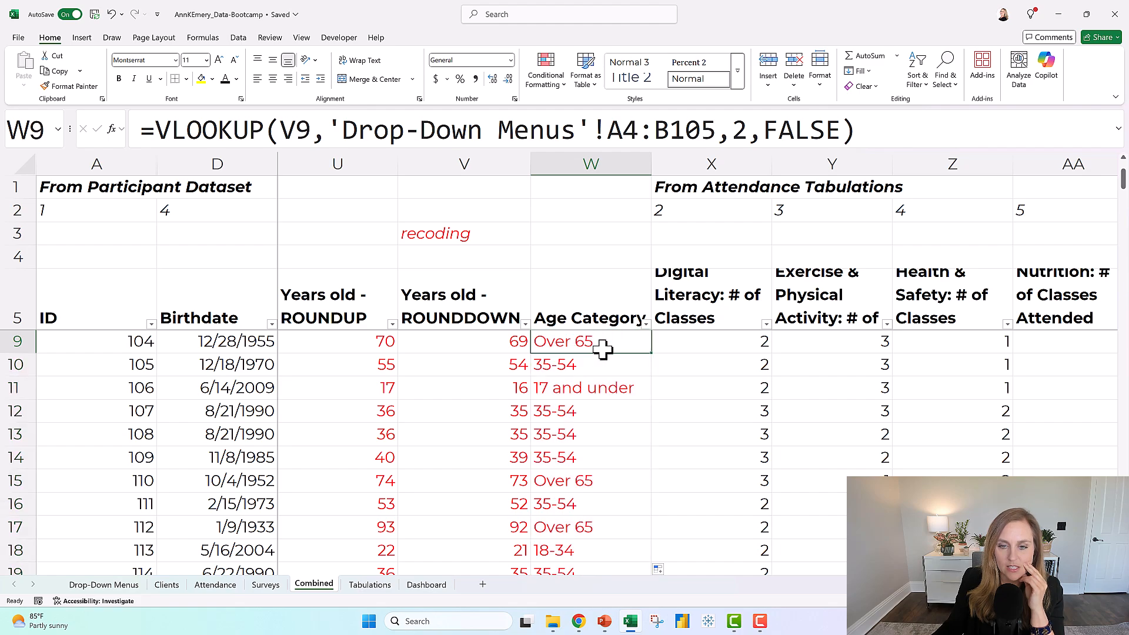
scroll(609, 361, down, 7)
scroll(611, 374, down, 5)
scroll(609, 372, up, 2)
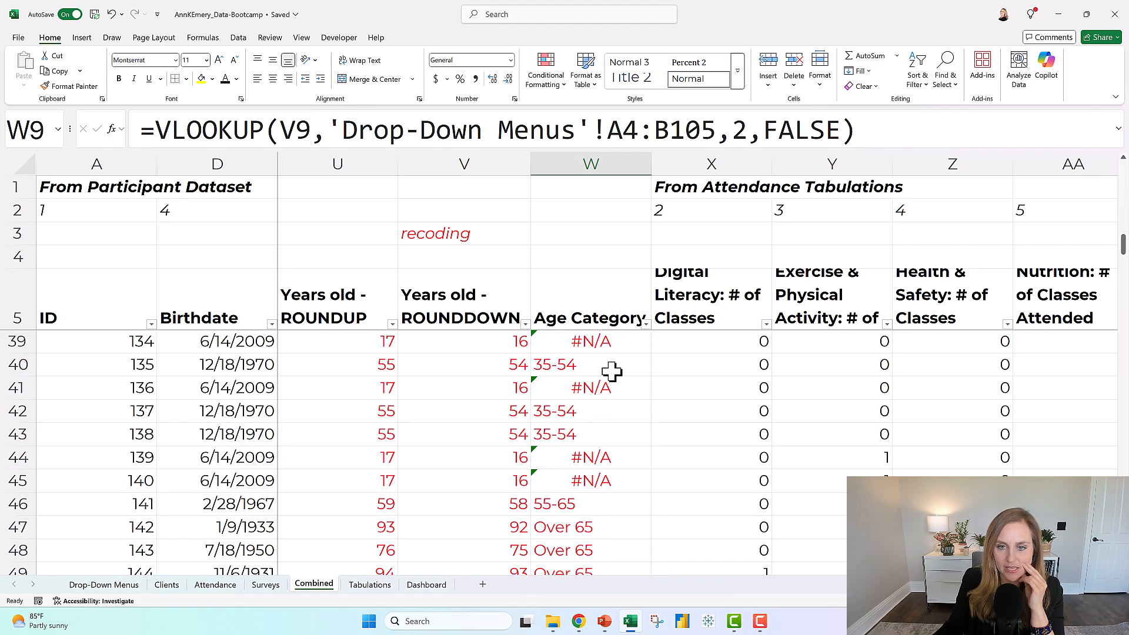
click(602, 388)
click(598, 462)
click(599, 479)
click(613, 383)
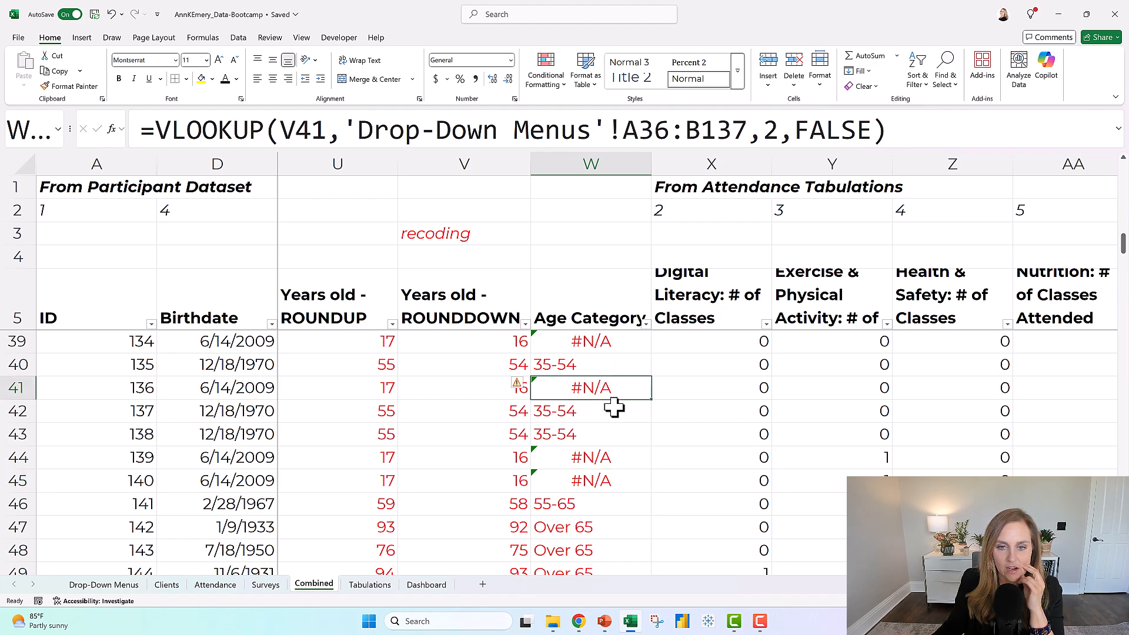
click(566, 479)
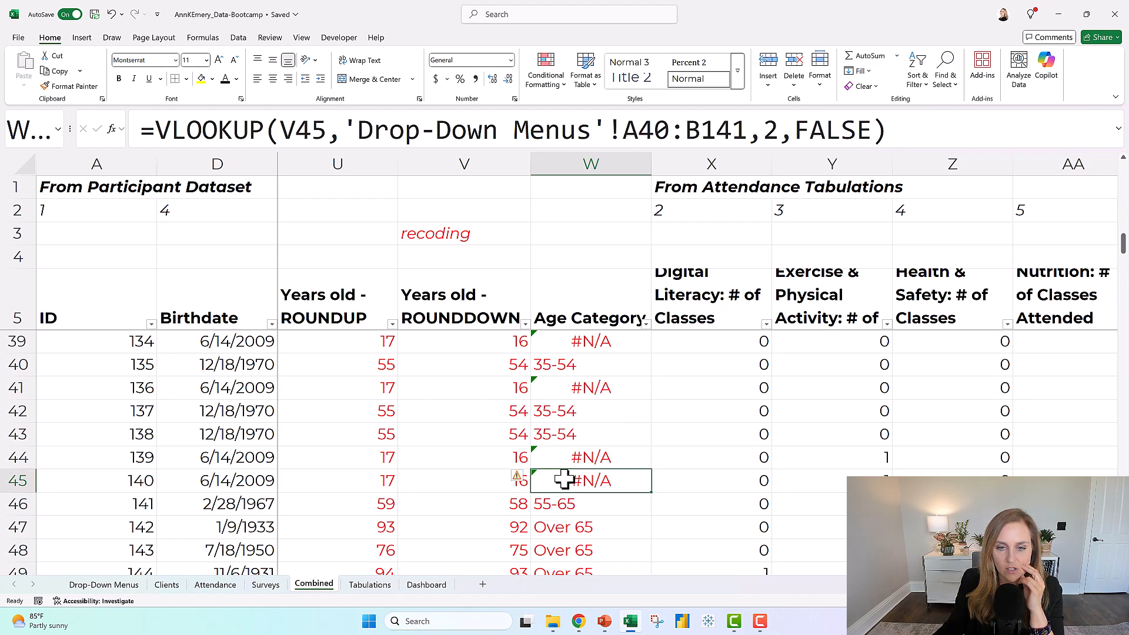
click(486, 482)
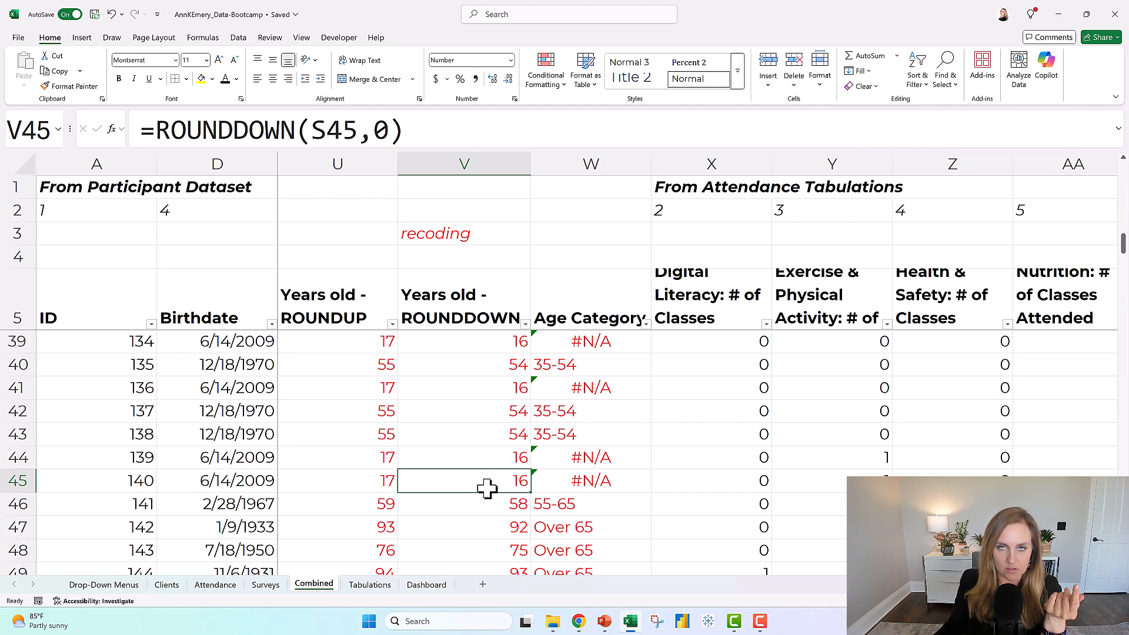
Examine the Age and Age Range columns on the Drop-Down Menus sheet around age 16, including the formula in B18.
click(118, 585)
scroll(114, 363, up, 10)
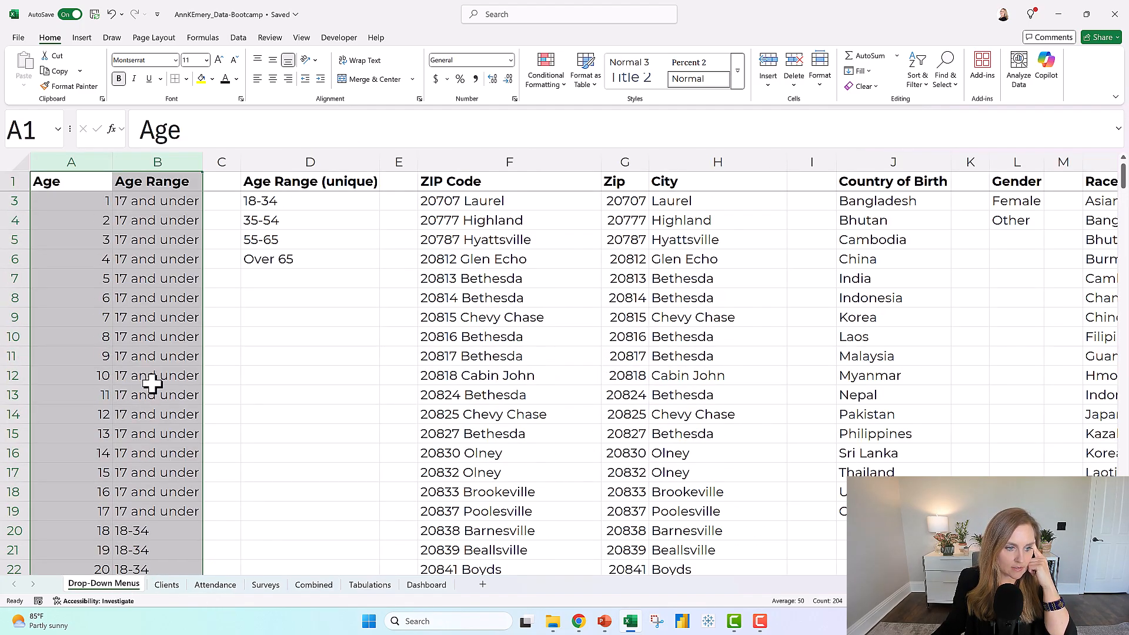
scroll(151, 393, down, 4)
scroll(151, 378, up, 1)
scroll(151, 376, up, 3)
drag(94, 375, 159, 375)
click(112, 376)
click(158, 378)
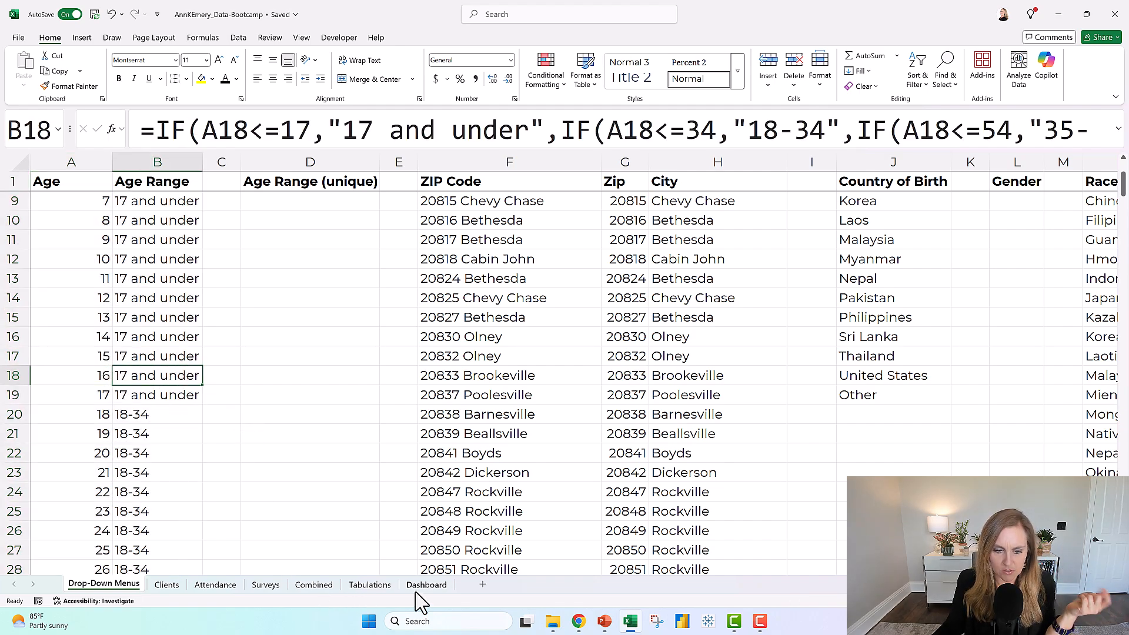
Back on the Combined sheet, examine the table array reference in W45's VLOOKUP formula.
click(314, 585)
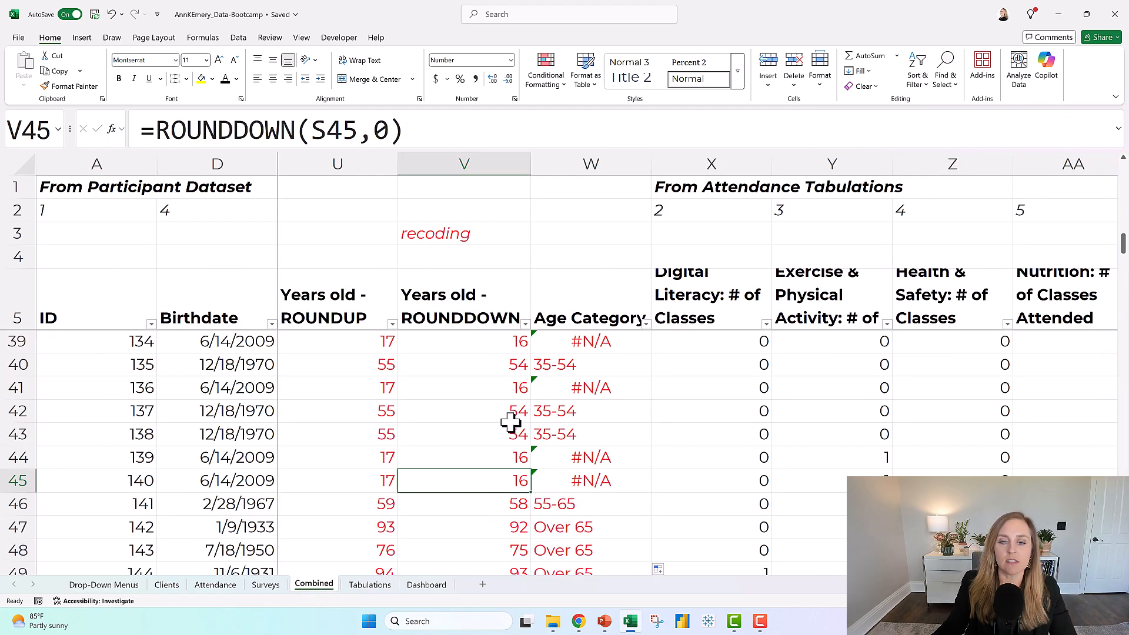
click(558, 466)
click(556, 476)
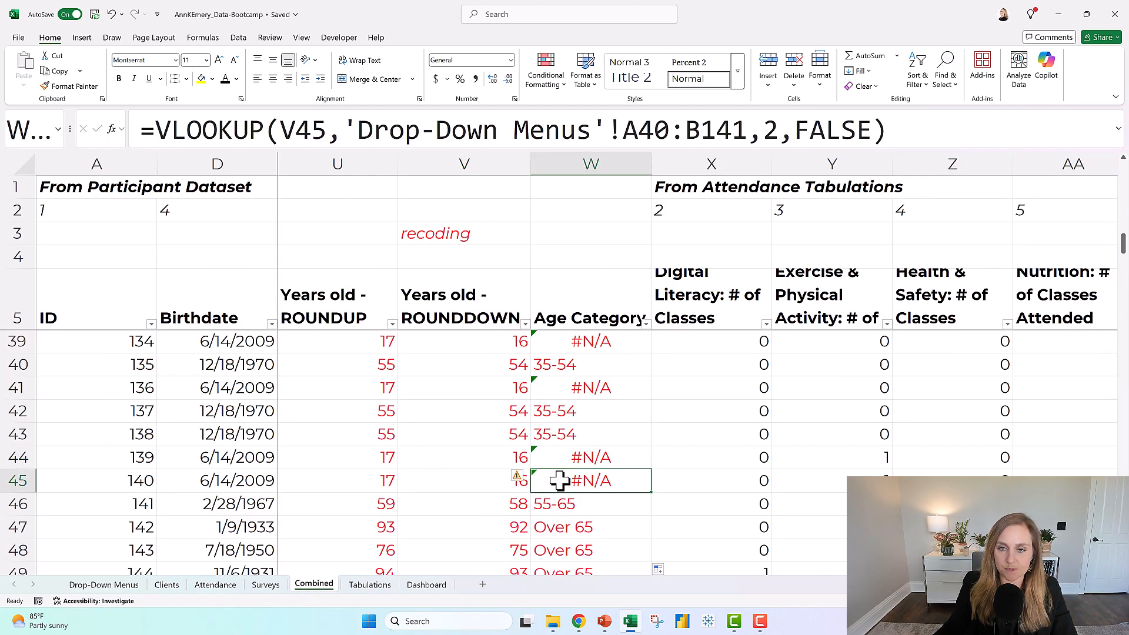
click(574, 465)
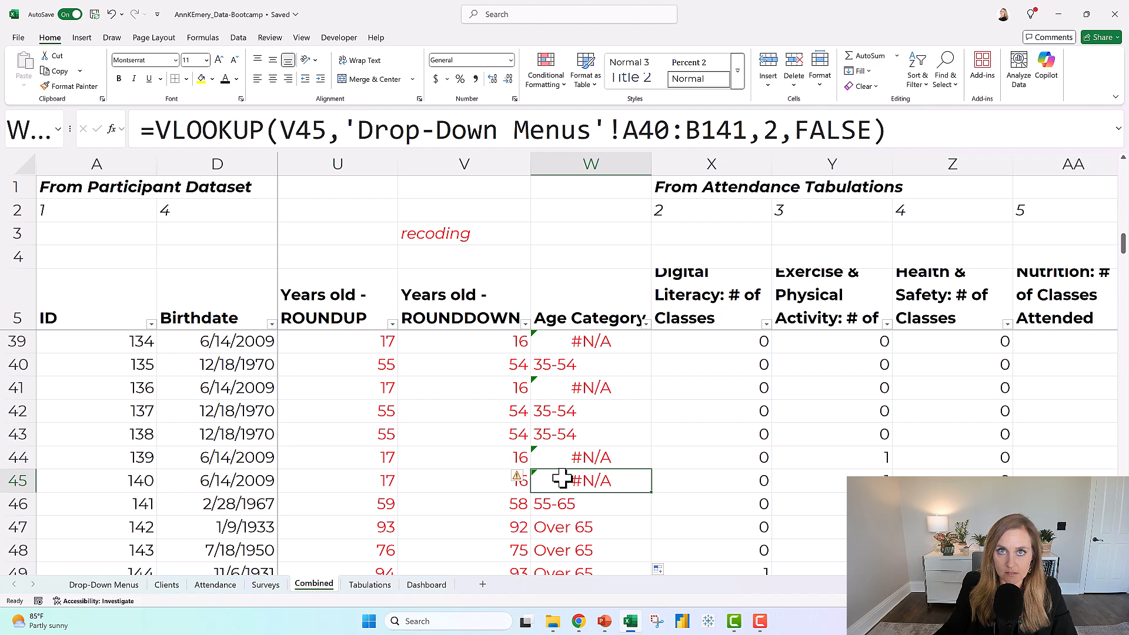
click(931, 134)
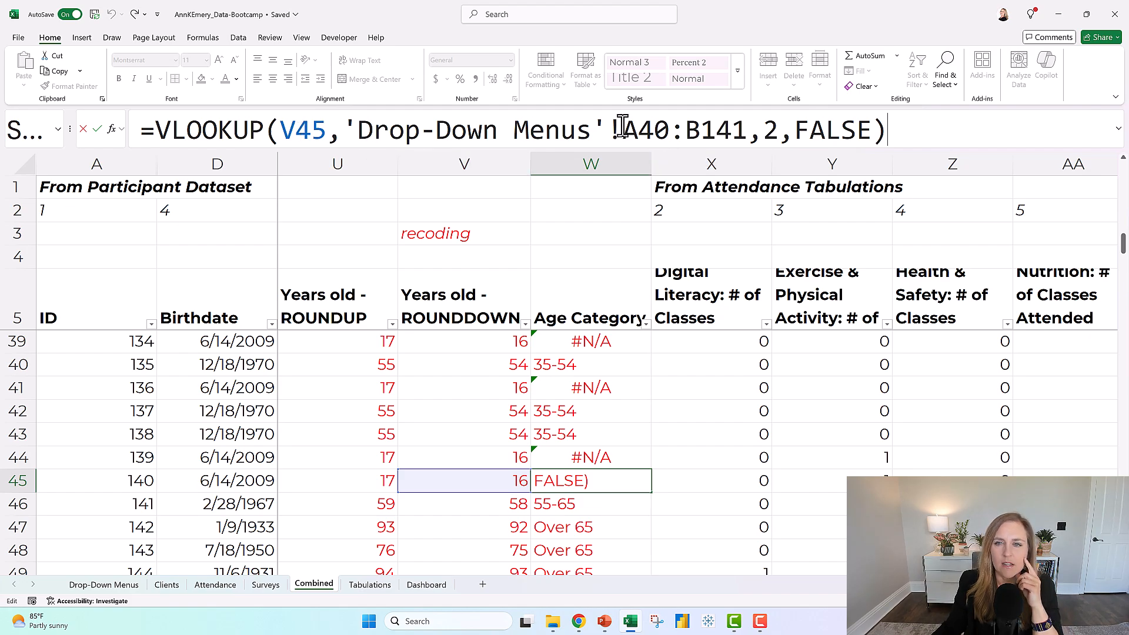
drag(621, 129, 748, 130)
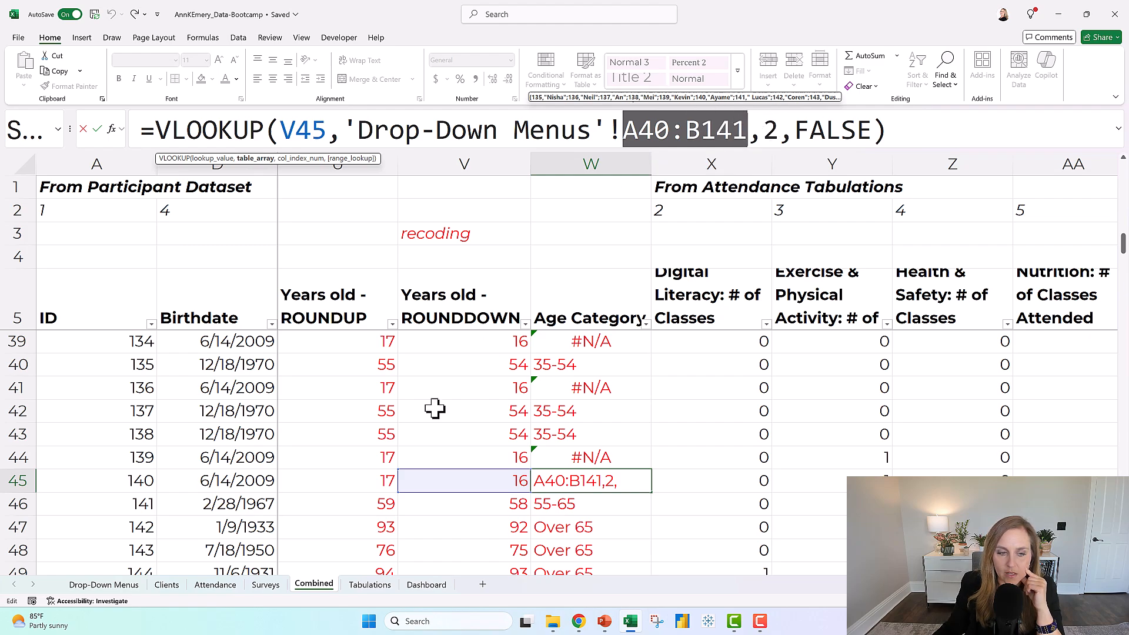
Try to re-pick the table array of W45's VLOOKUP from the age lookup list on the Drop-Down Menus sheet.
click(125, 587)
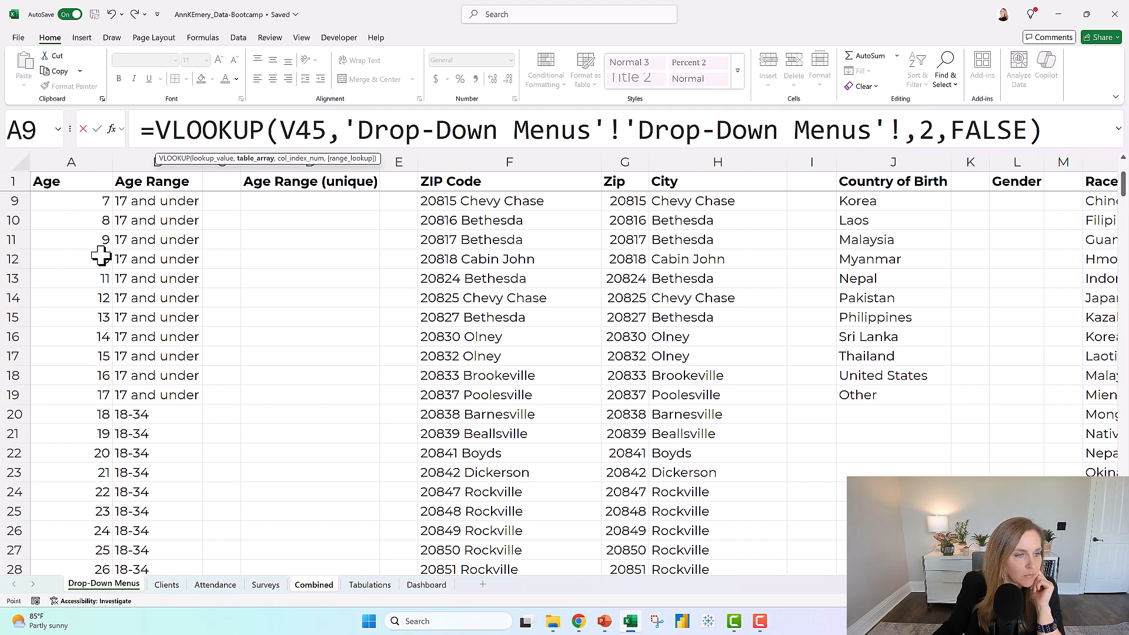
scroll(102, 250, up, 3)
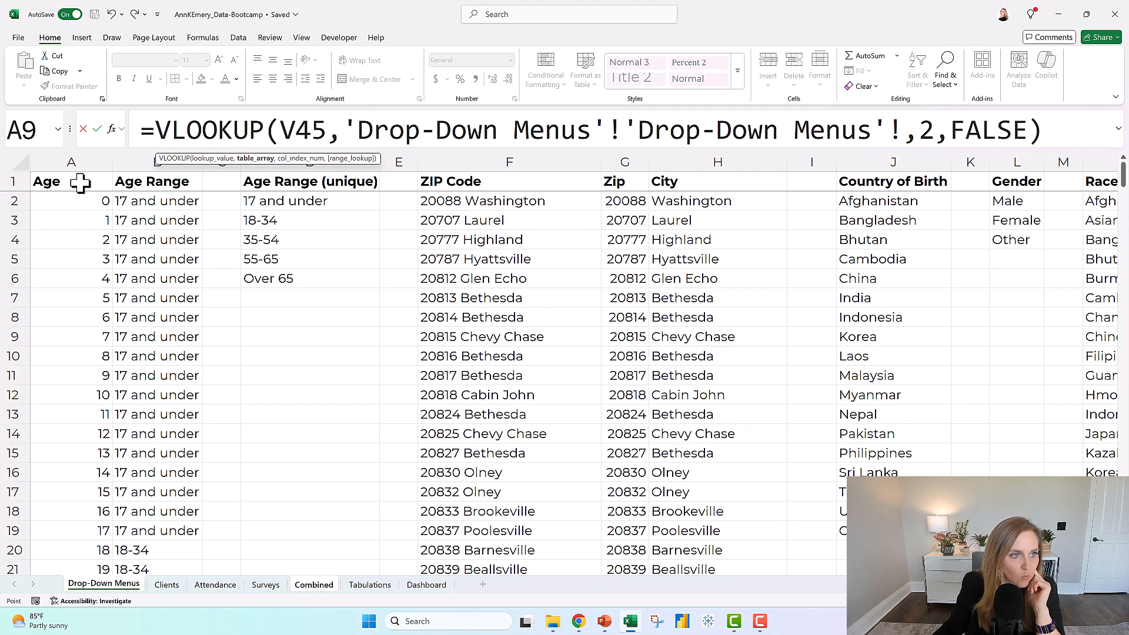
scroll(149, 360, down, 20)
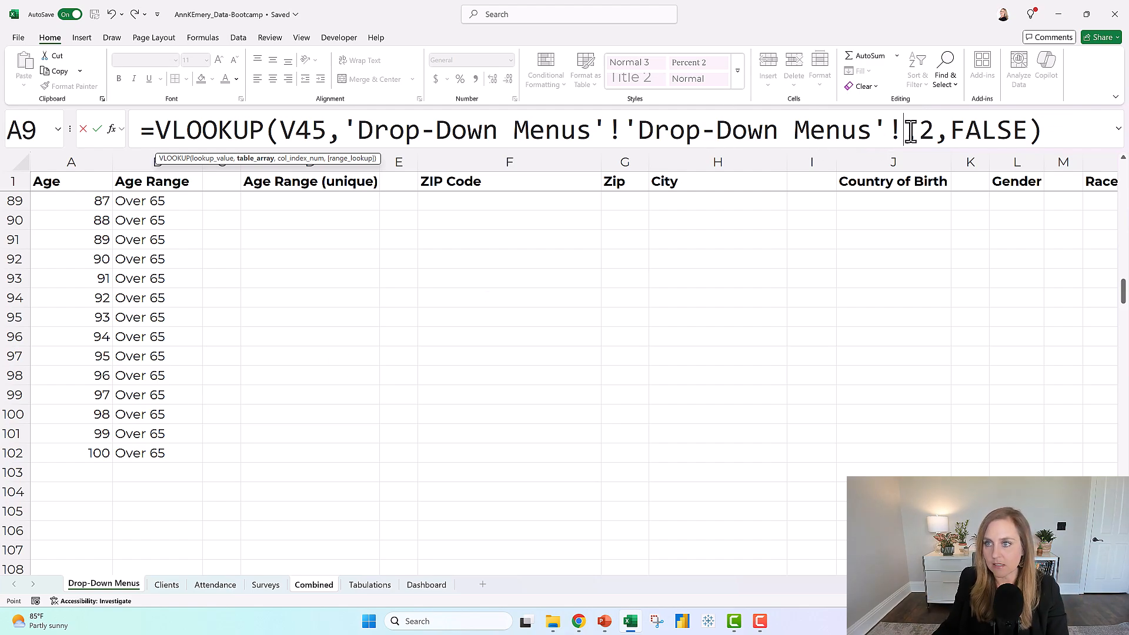
drag(899, 129, 348, 130)
key(BackSpace)
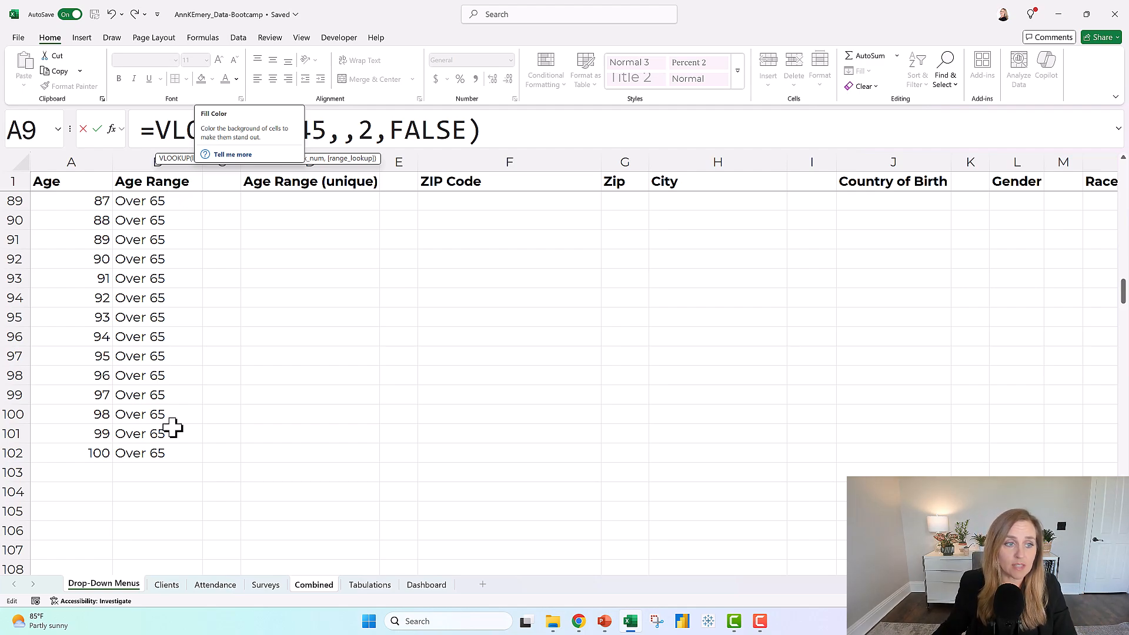
click(156, 453)
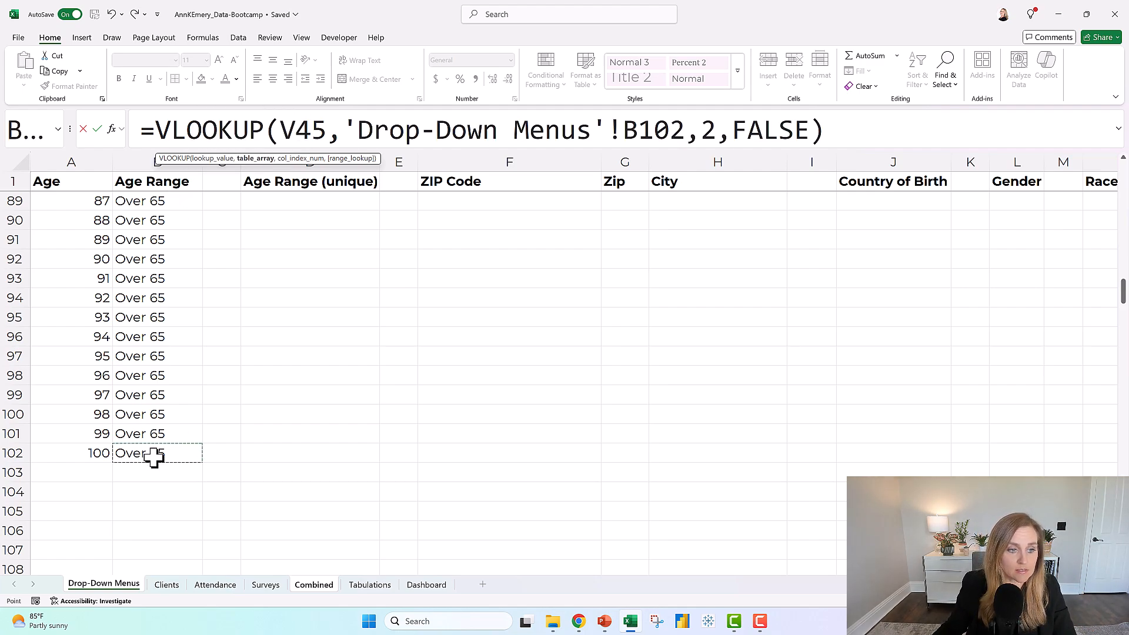
click(160, 128)
key(BackSpace)
key(Return)
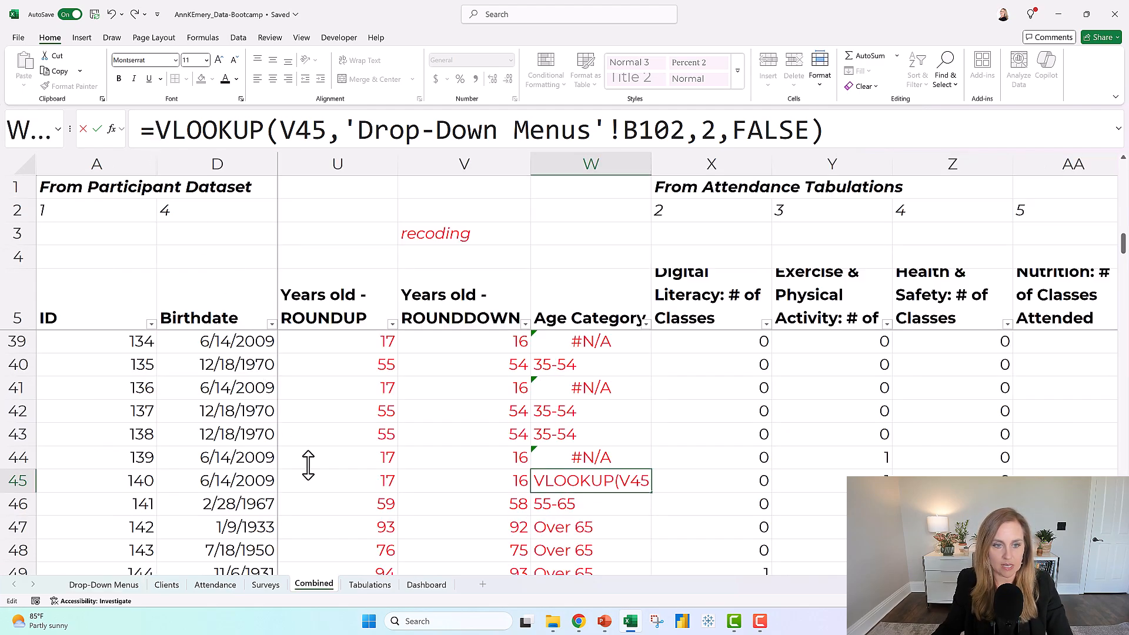
Make the table array in W6's VLOOKUP absolute as $A$1:$B$102 and fill the formula down the Age Category column.
drag(1123, 265, 1123, 160)
click(588, 337)
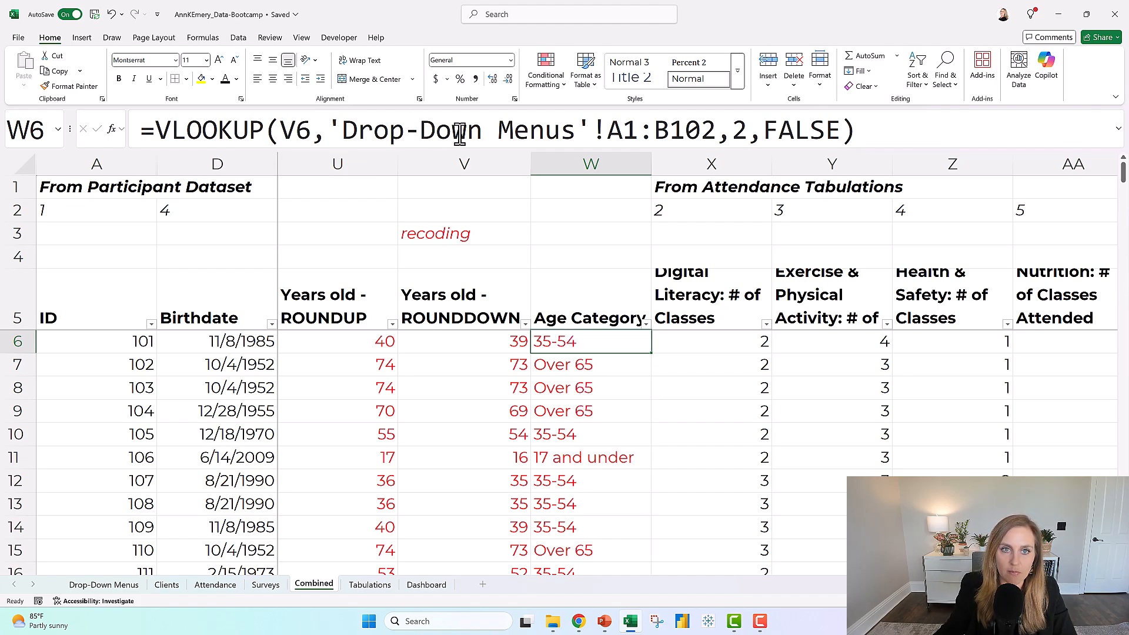
click(713, 143)
click(600, 132)
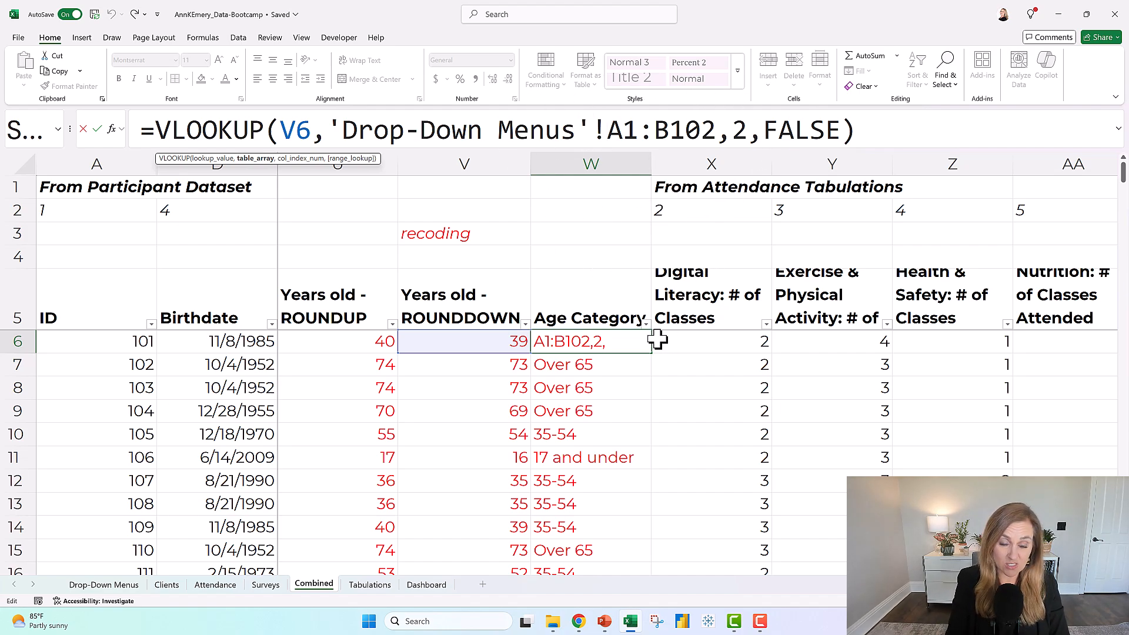
text($A)
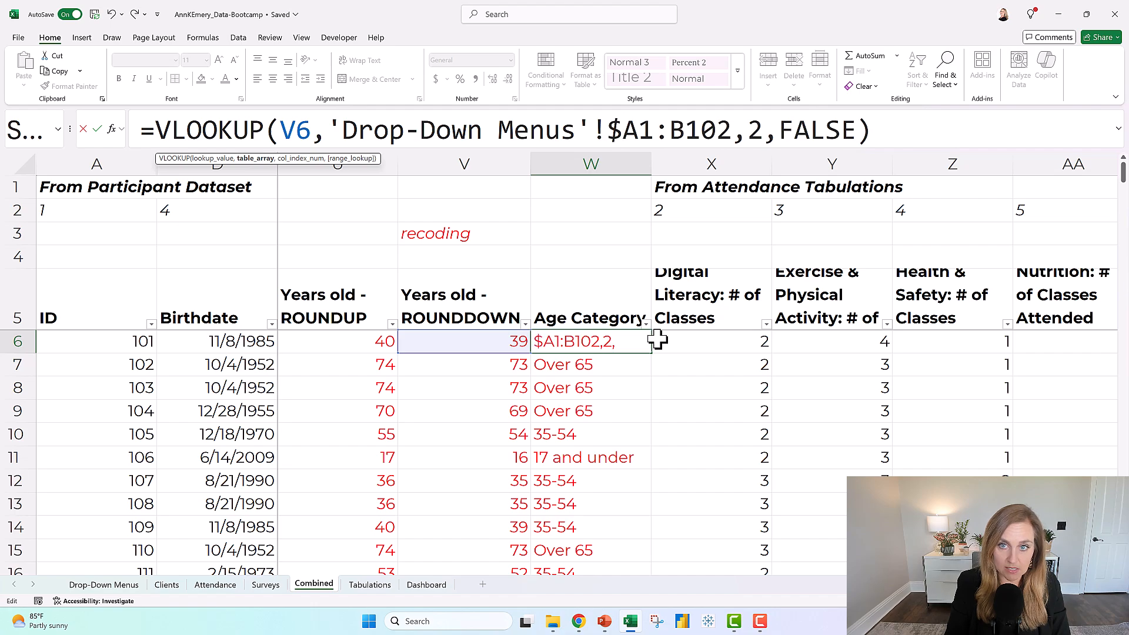
text($1:)
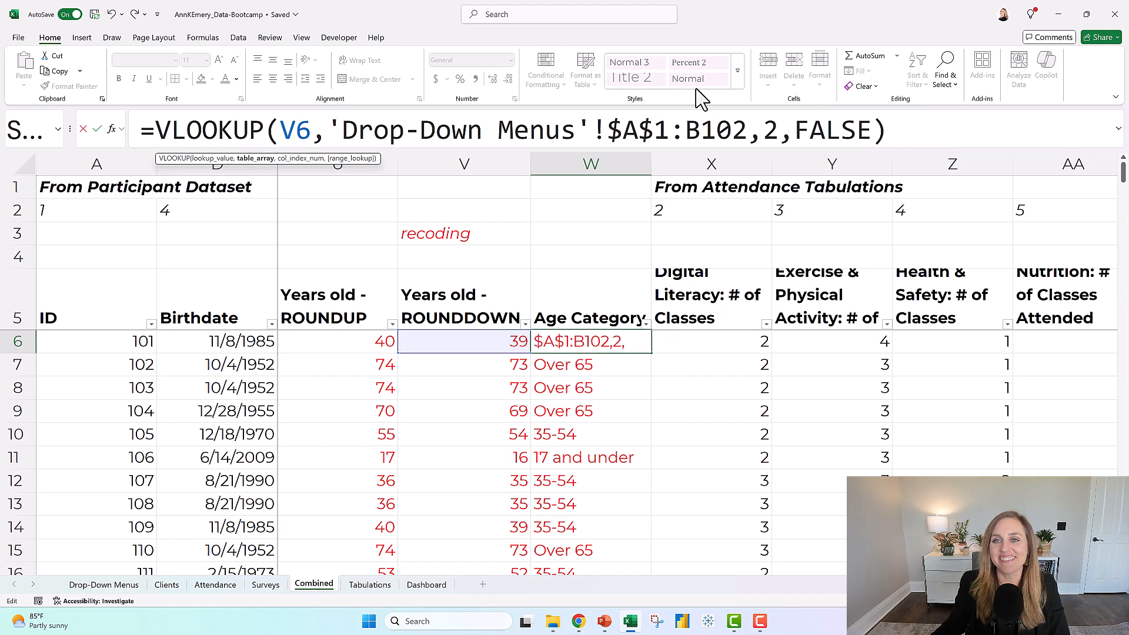
text($)
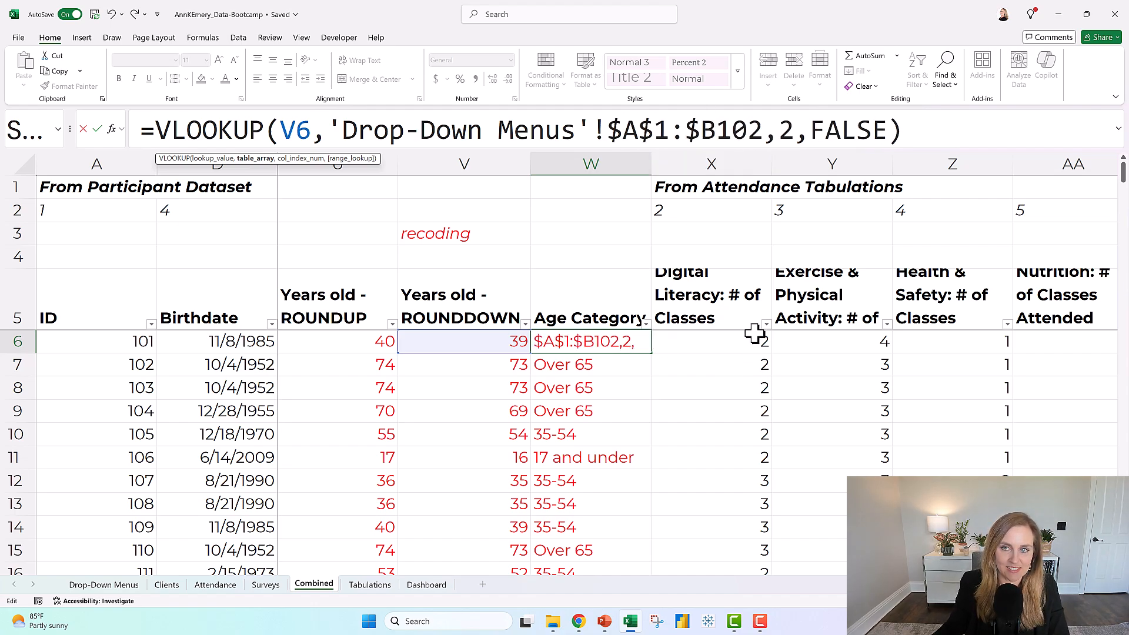
click(716, 130)
text($)
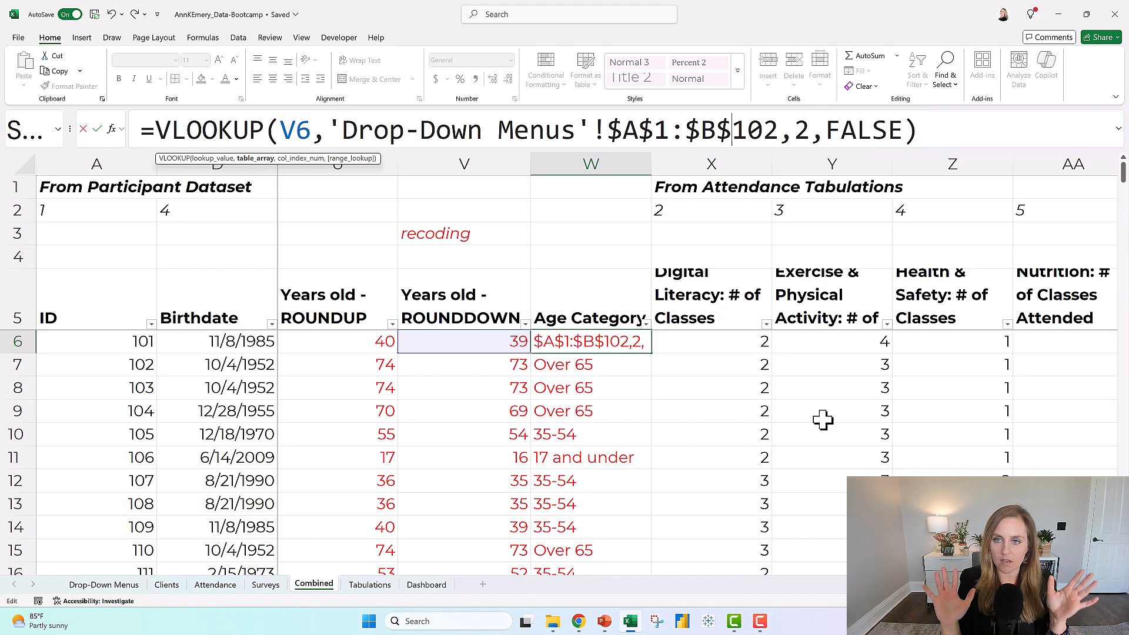
key(Return)
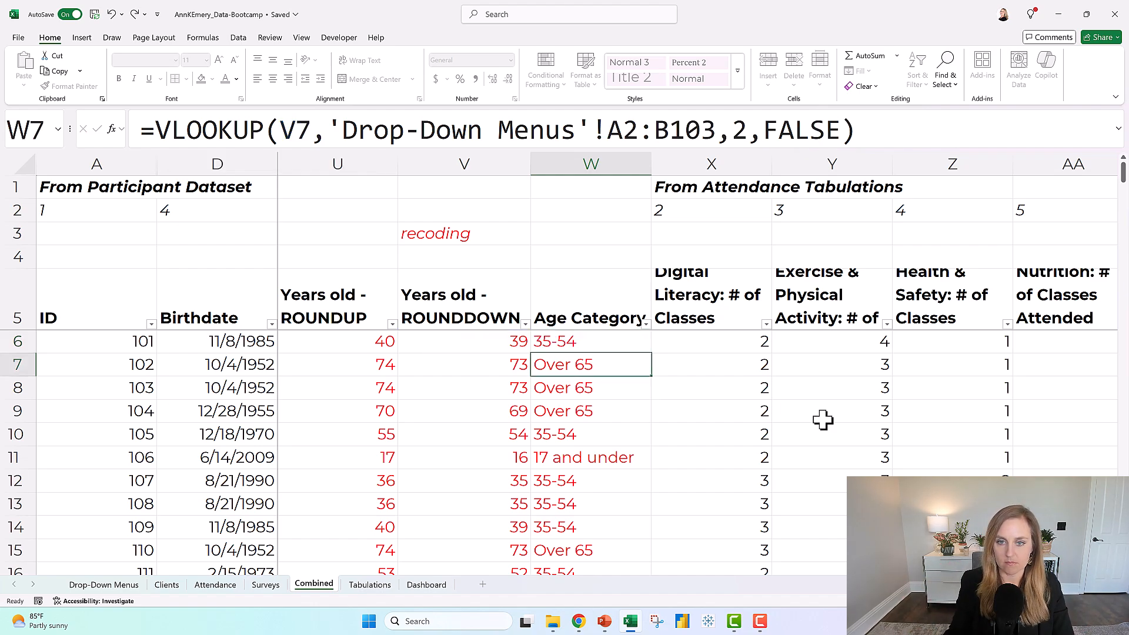
click(618, 340)
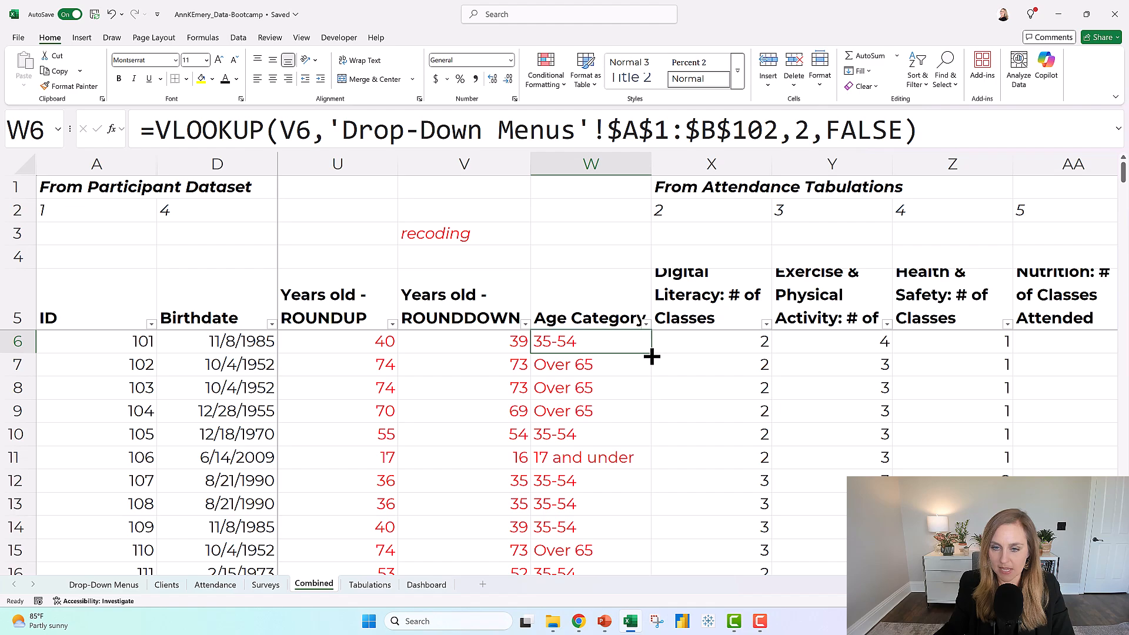
double_click(652, 355)
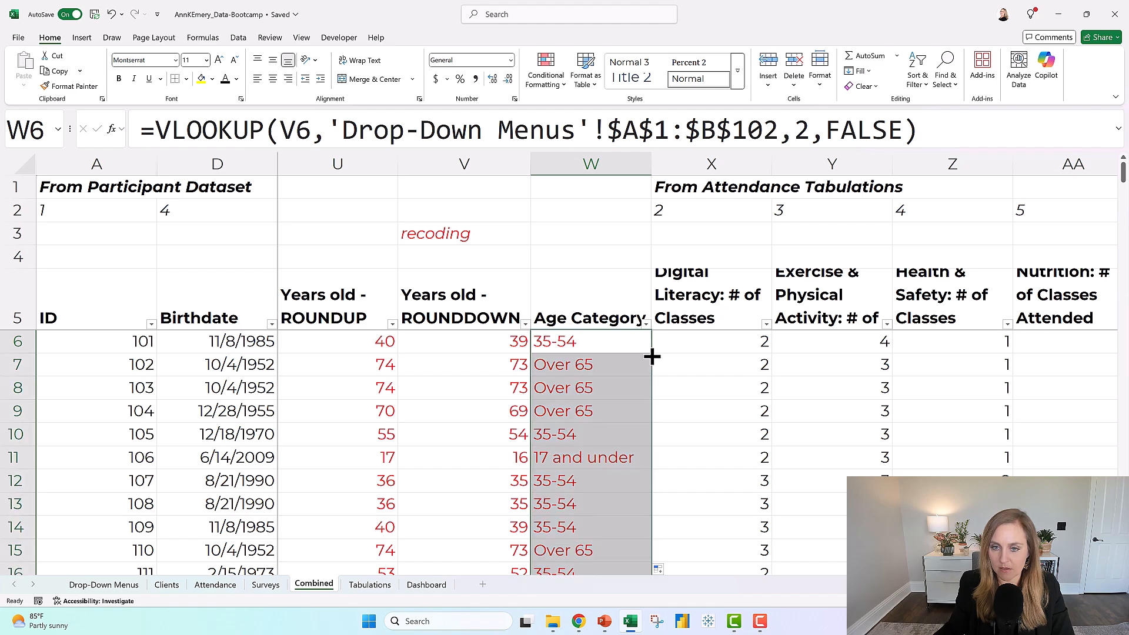
Review W11's VLOOKUP formula, focusing on the dollar signs in its table array reference.
click(510, 461)
click(580, 459)
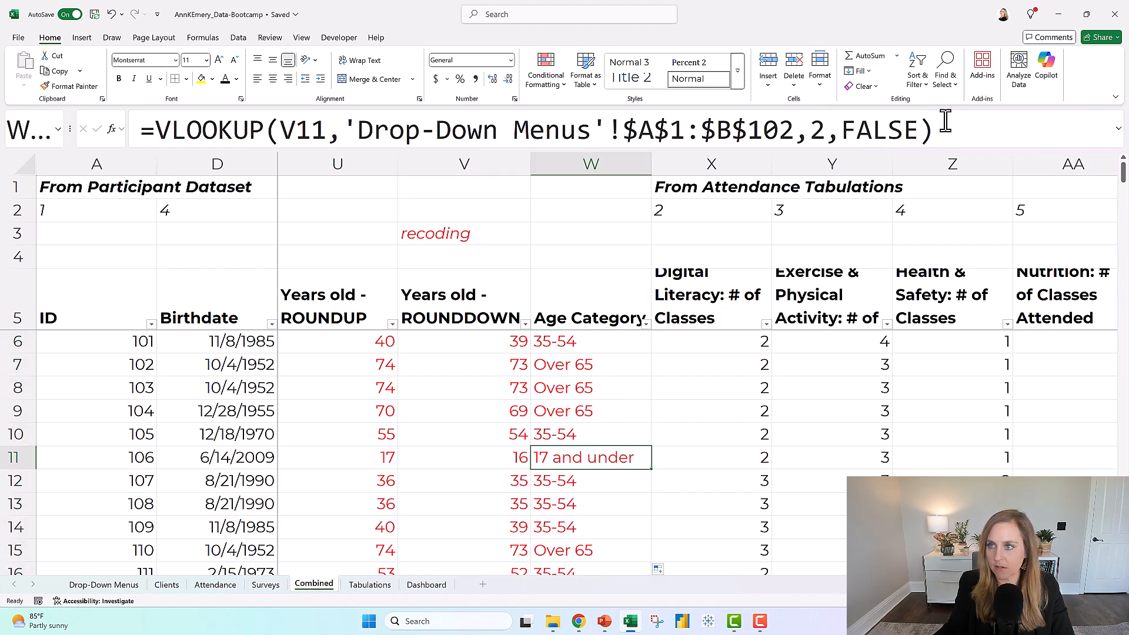
click(970, 128)
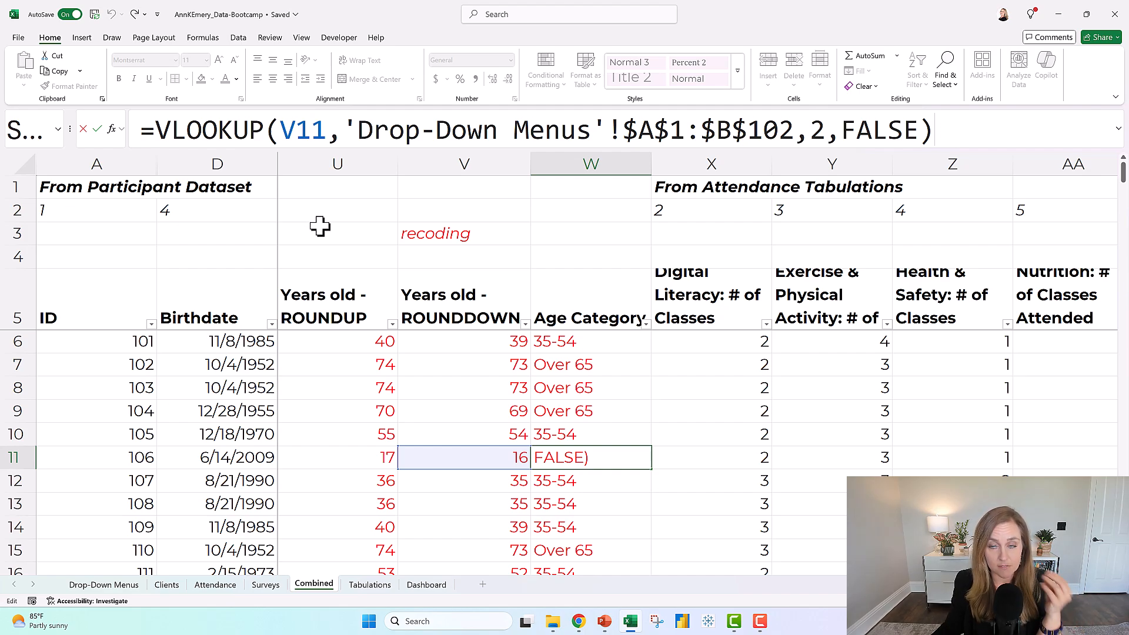
drag(621, 129, 791, 129)
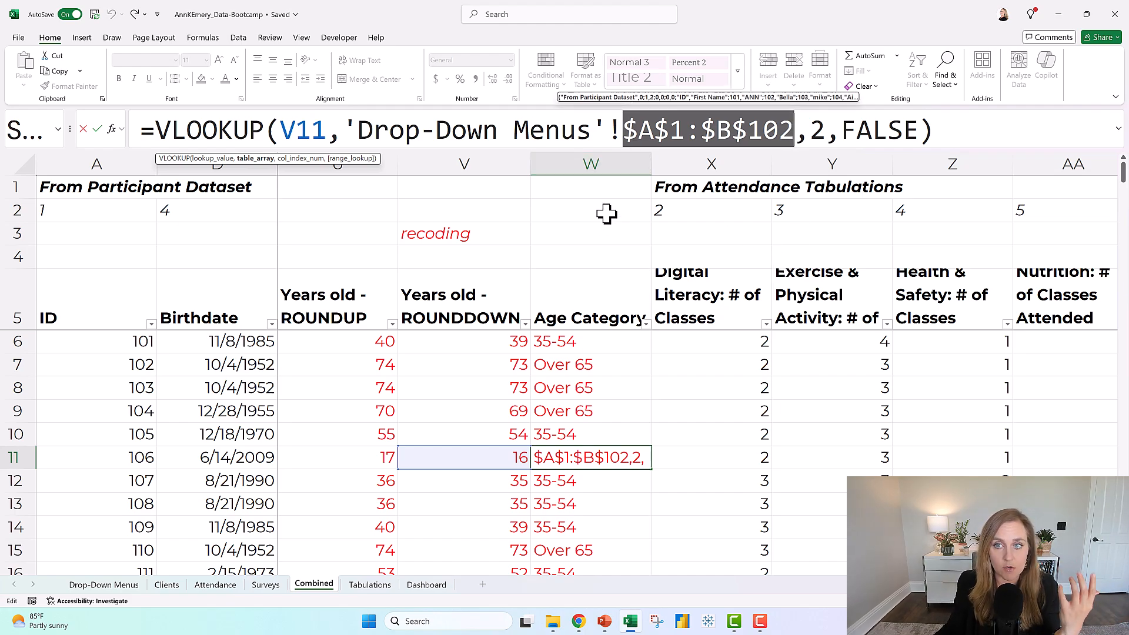
click(626, 129)
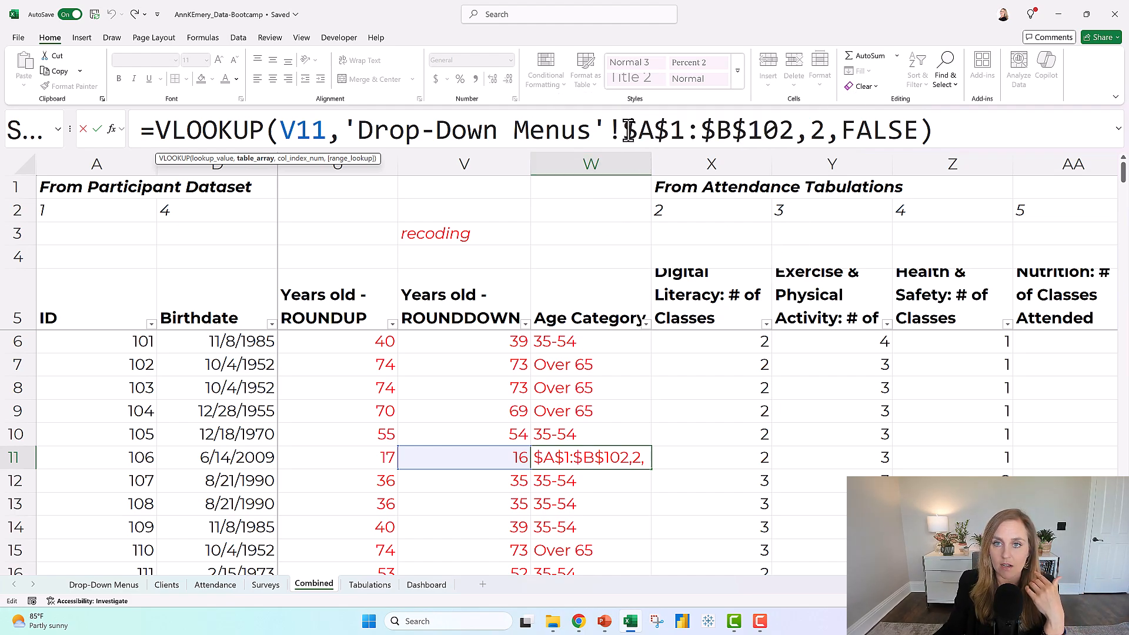
drag(654, 129, 674, 129)
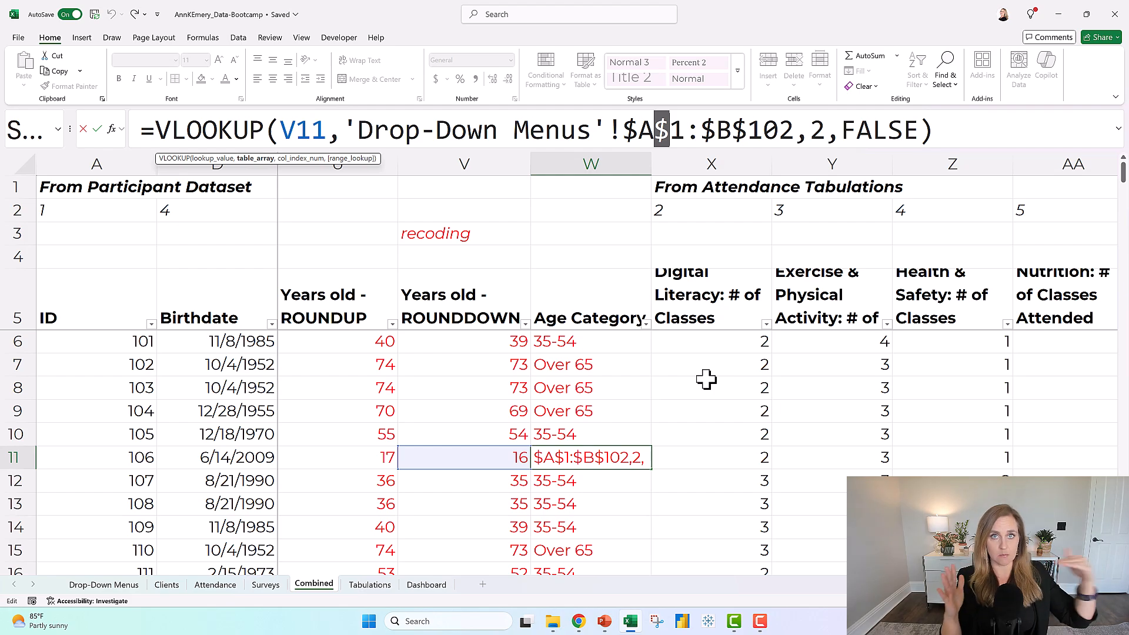
key(Return)
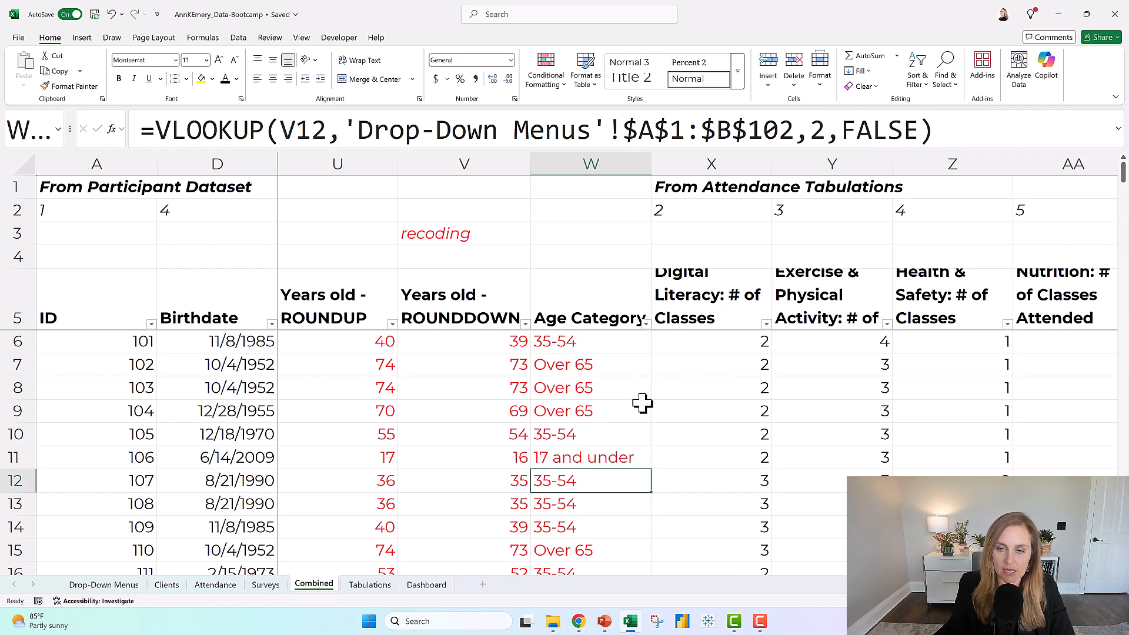
Check the Age Category column further down the sheet, comparing the categories in W96:W101 with the rounded-down ages.
scroll(642, 398, down, 4)
scroll(641, 394, down, 20)
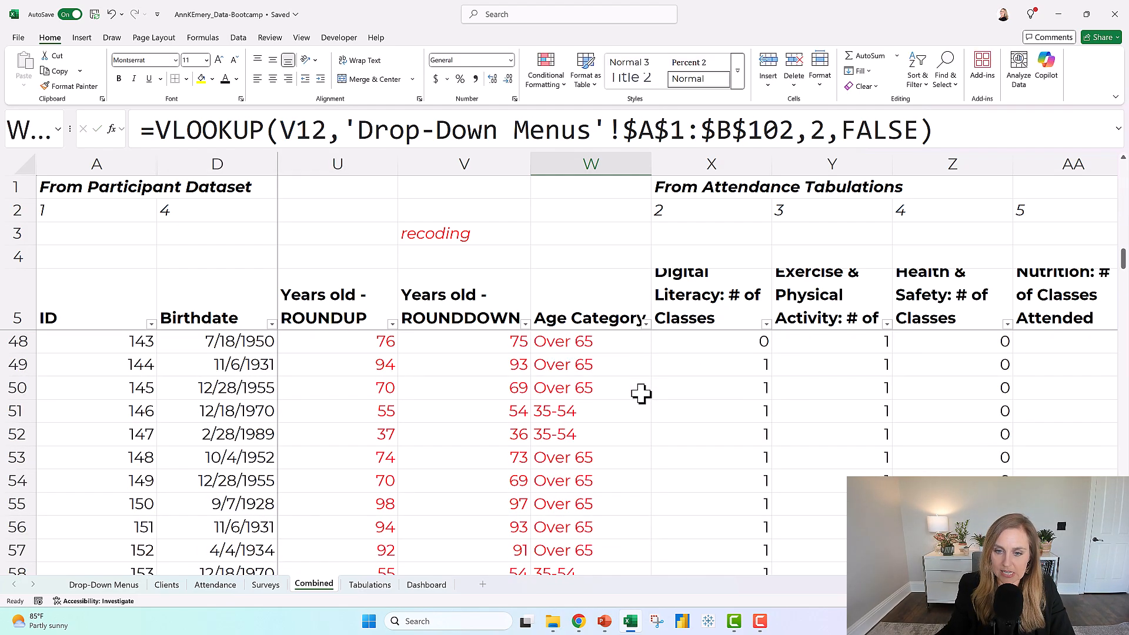
scroll(640, 393, down, 4)
drag(496, 415, 480, 522)
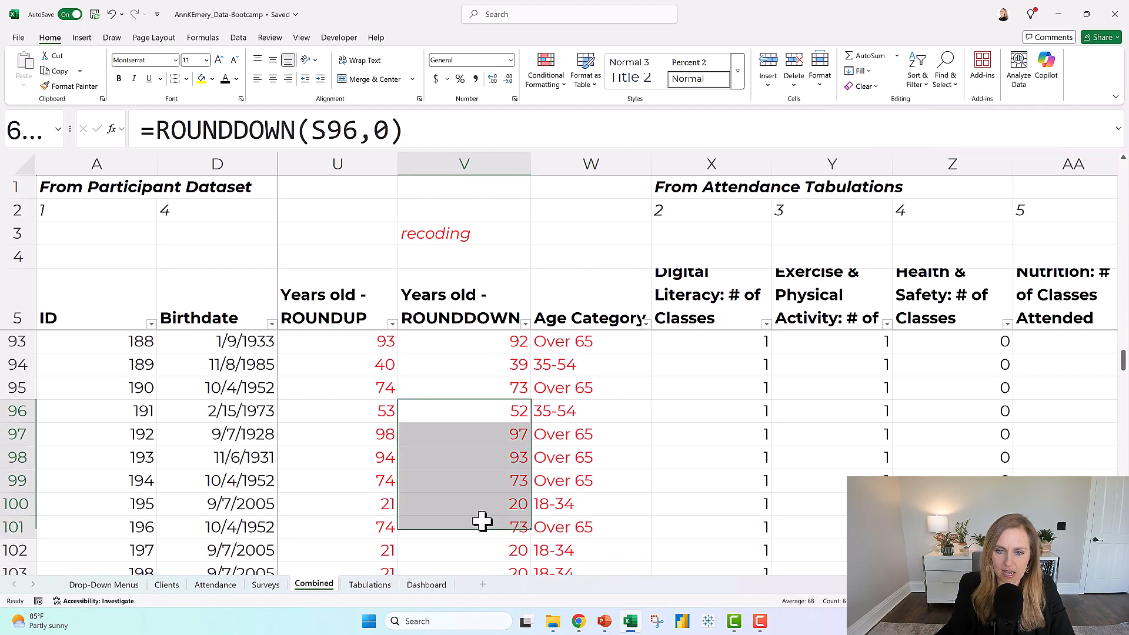
drag(581, 415, 575, 520)
scroll(582, 463, down, 20)
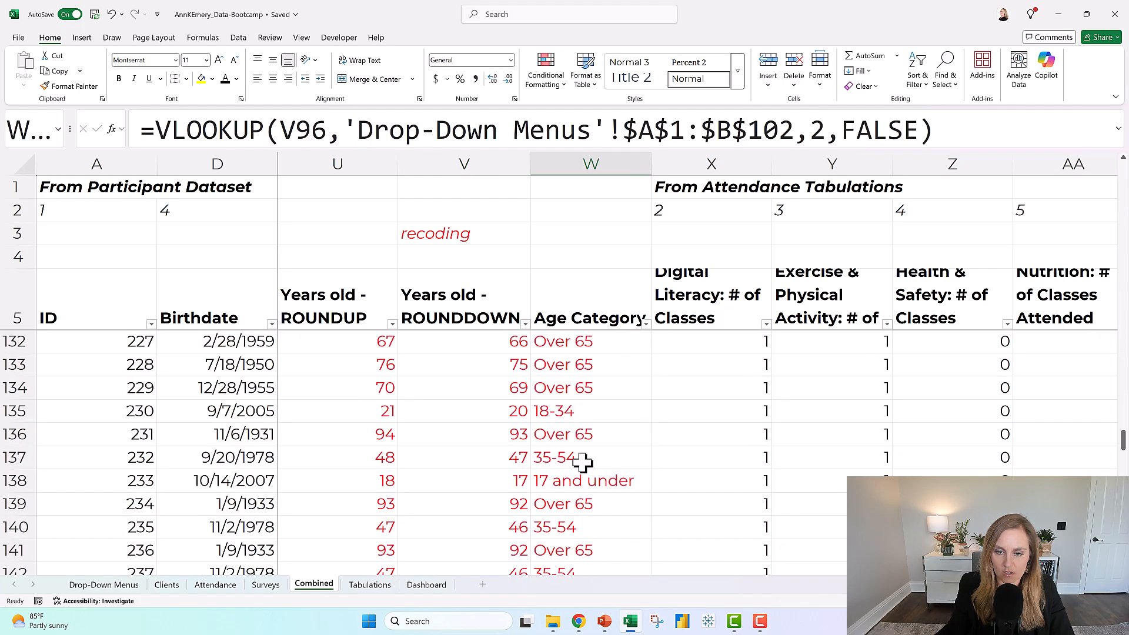
scroll(582, 463, up, 7)
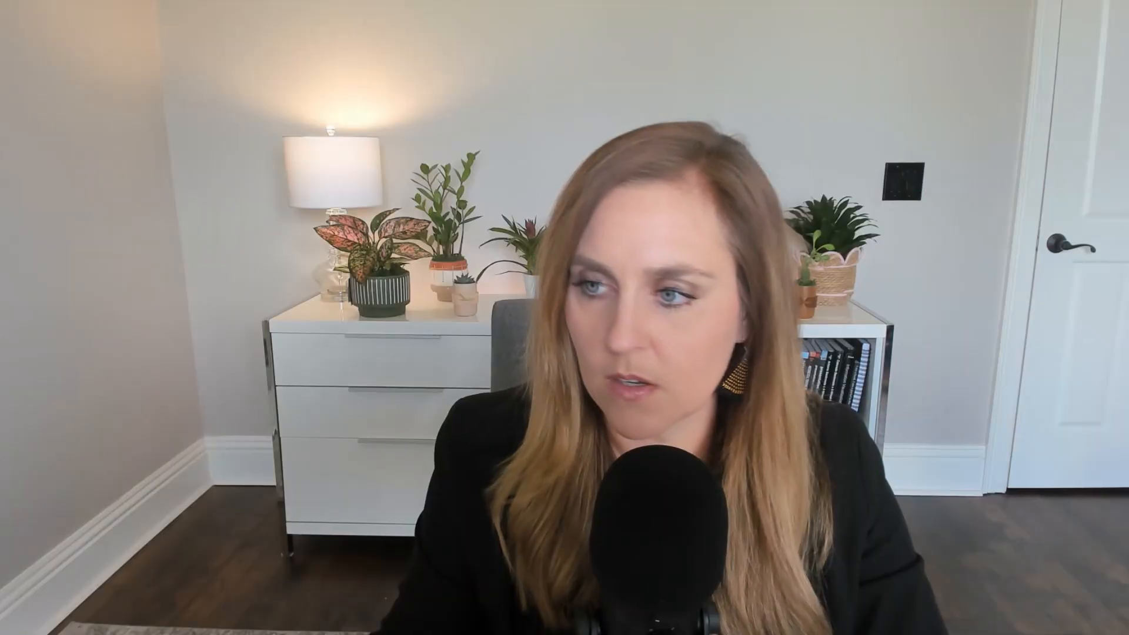